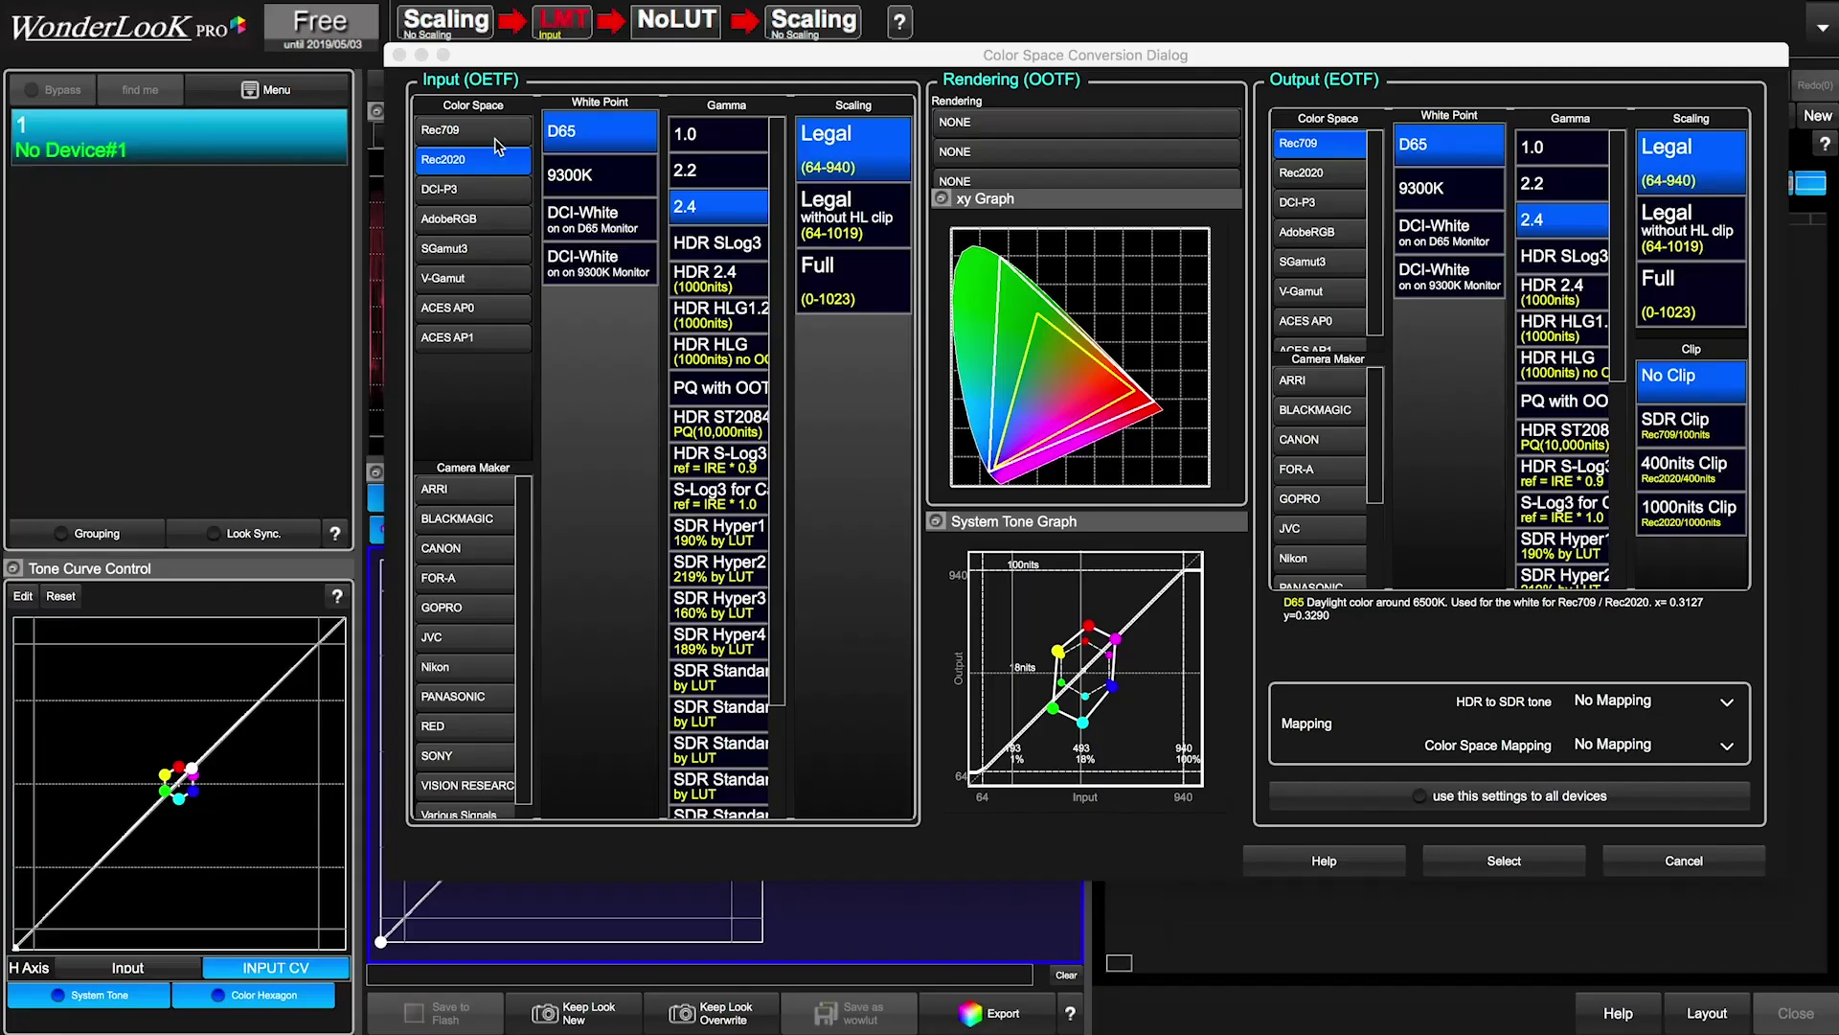
# Try a Rec709-to-Rec2020 conversion, replacing it with Rec2020 input using HDR SLog3 gamma and Rec709 output
pyautogui.click(493, 139)
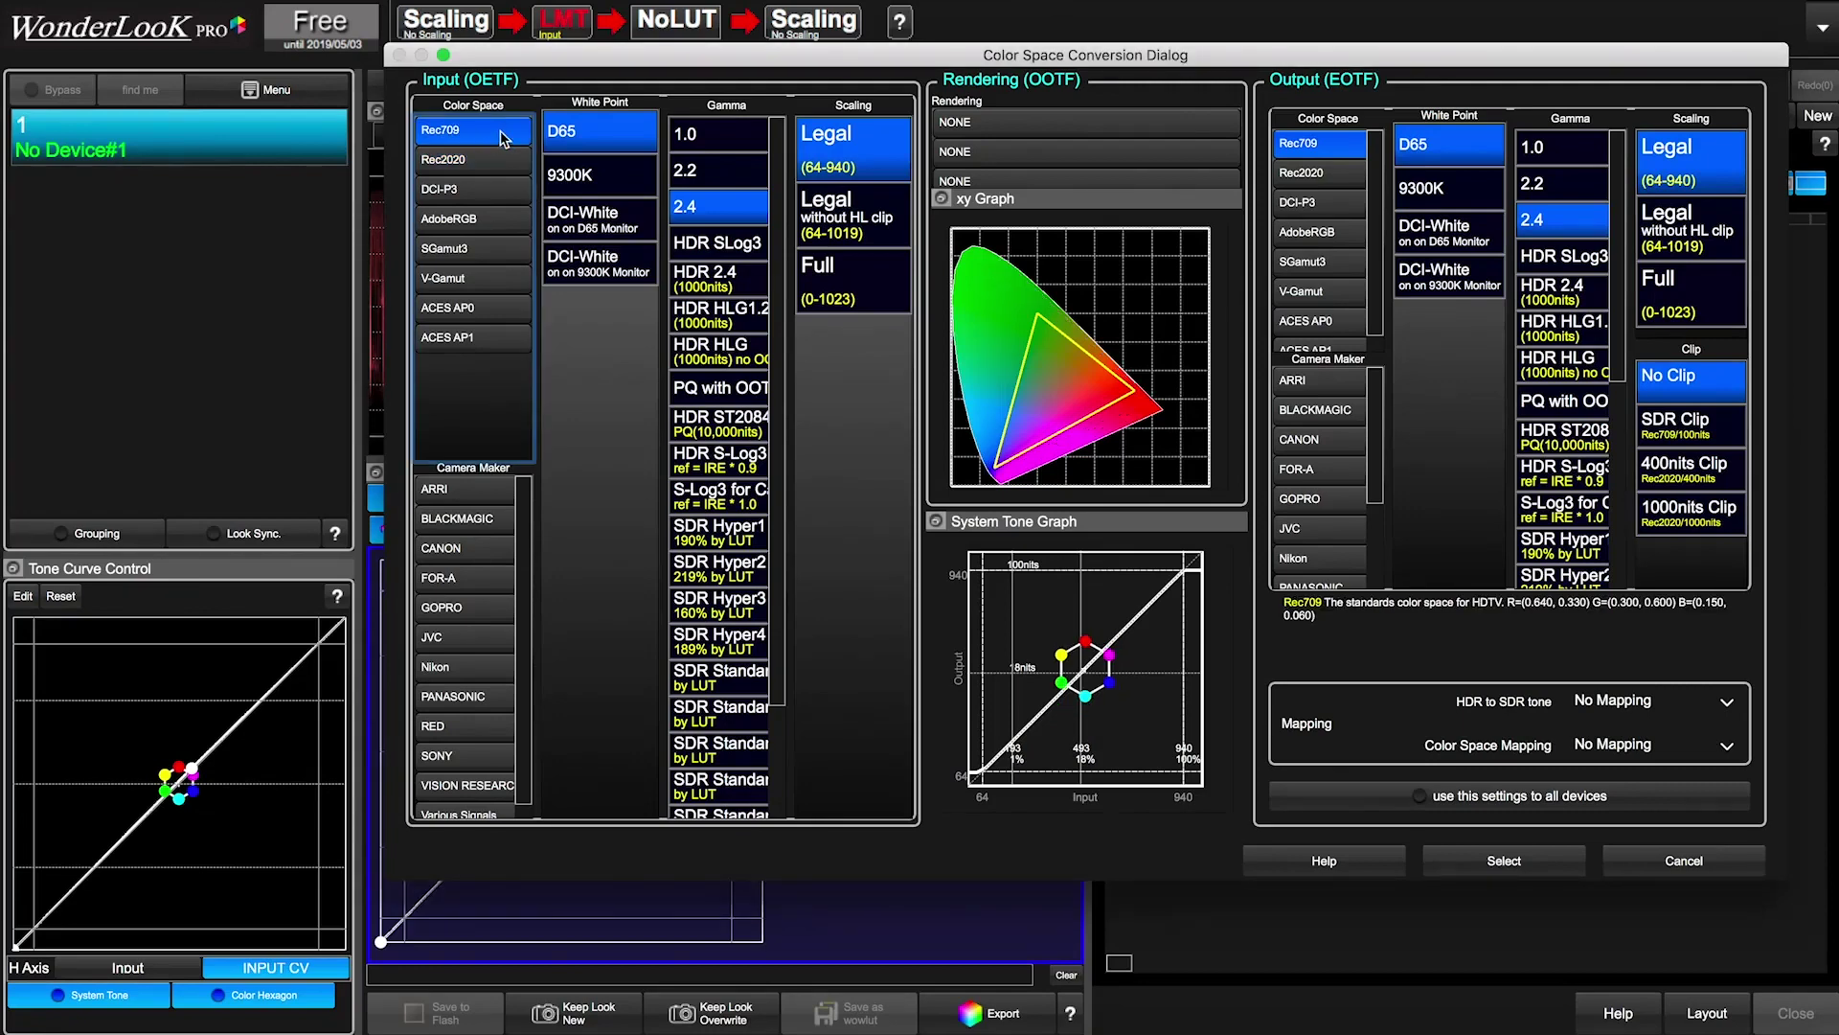
pyautogui.click(1341, 174)
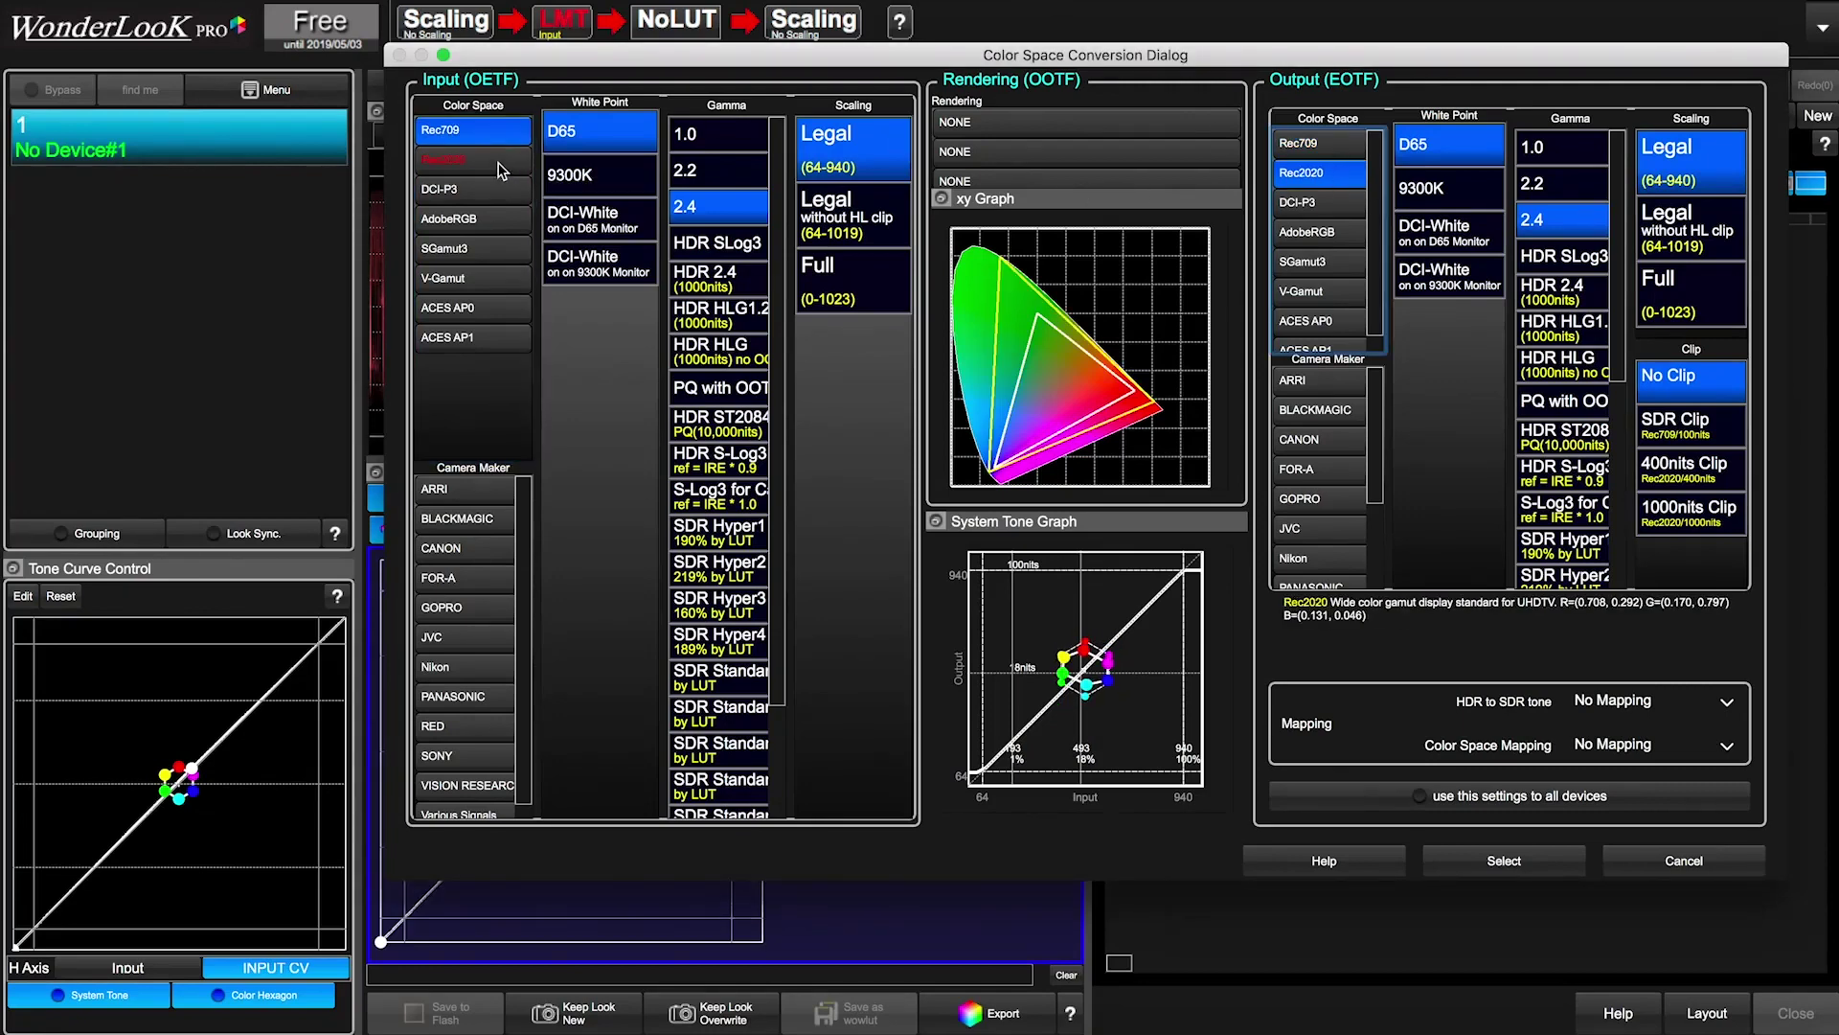
pyautogui.click(474, 159)
pyautogui.click(1303, 142)
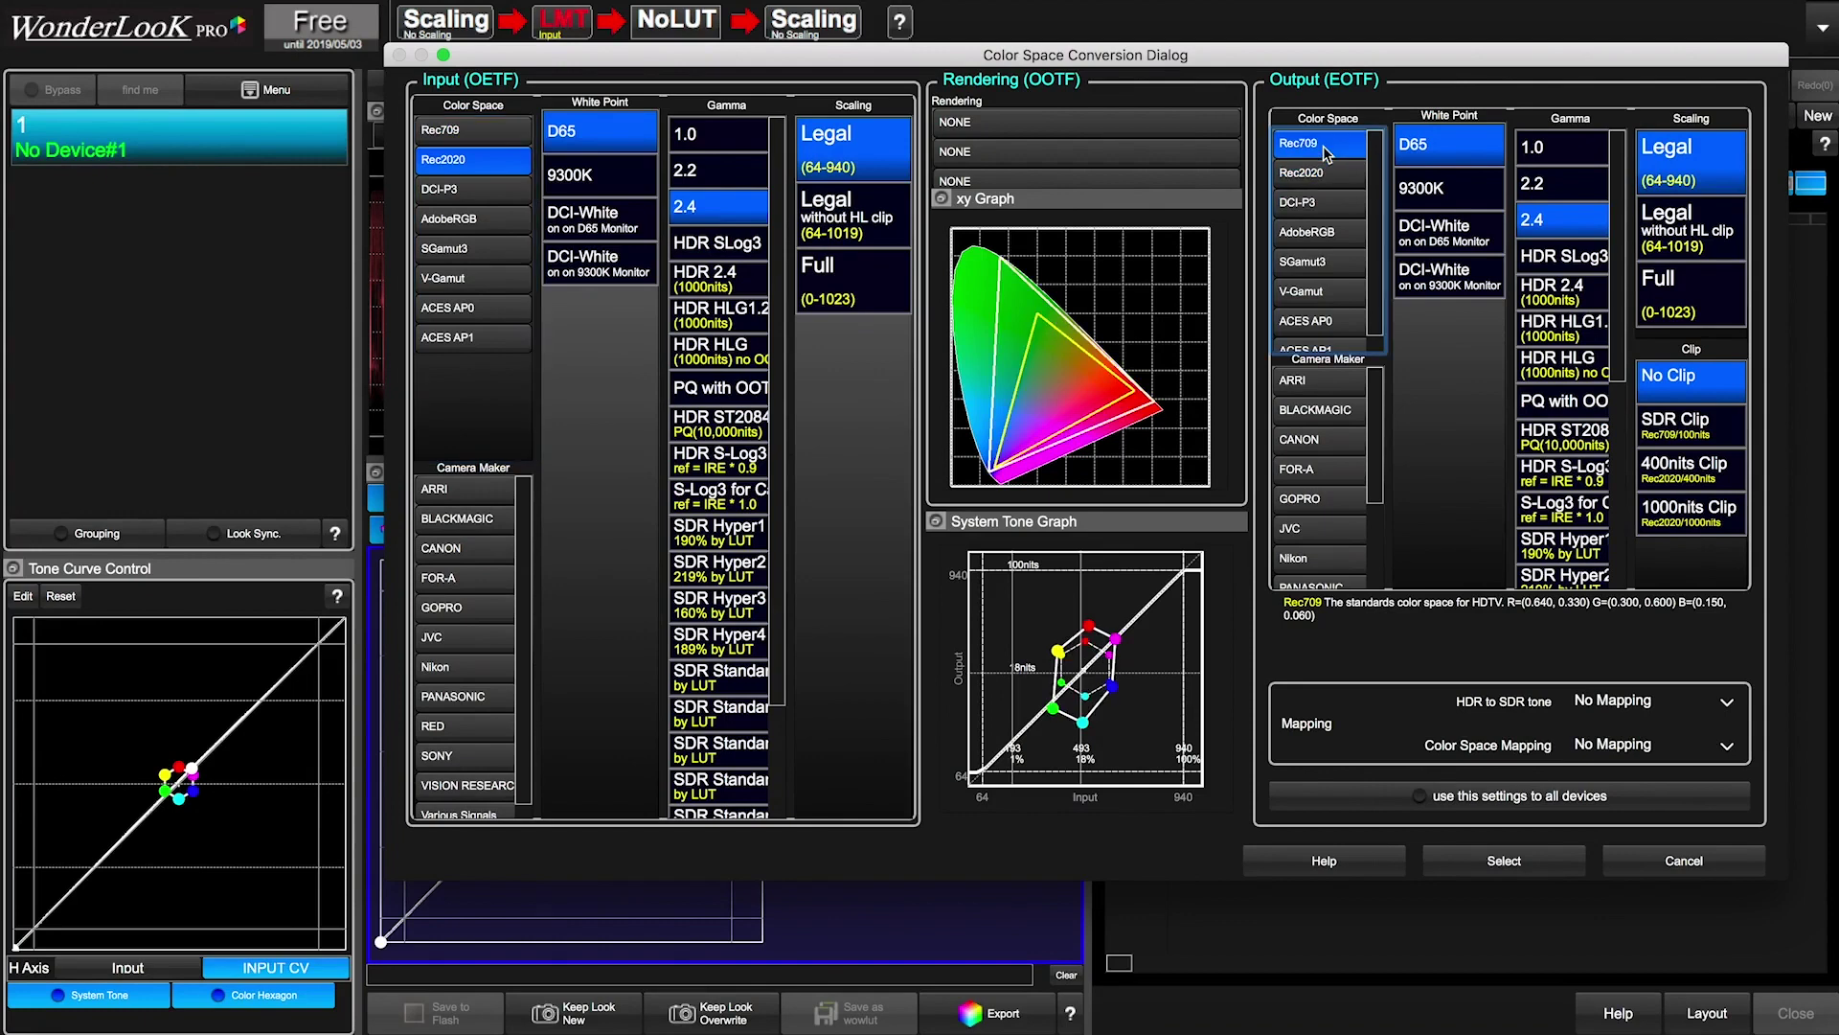
pyautogui.click(730, 247)
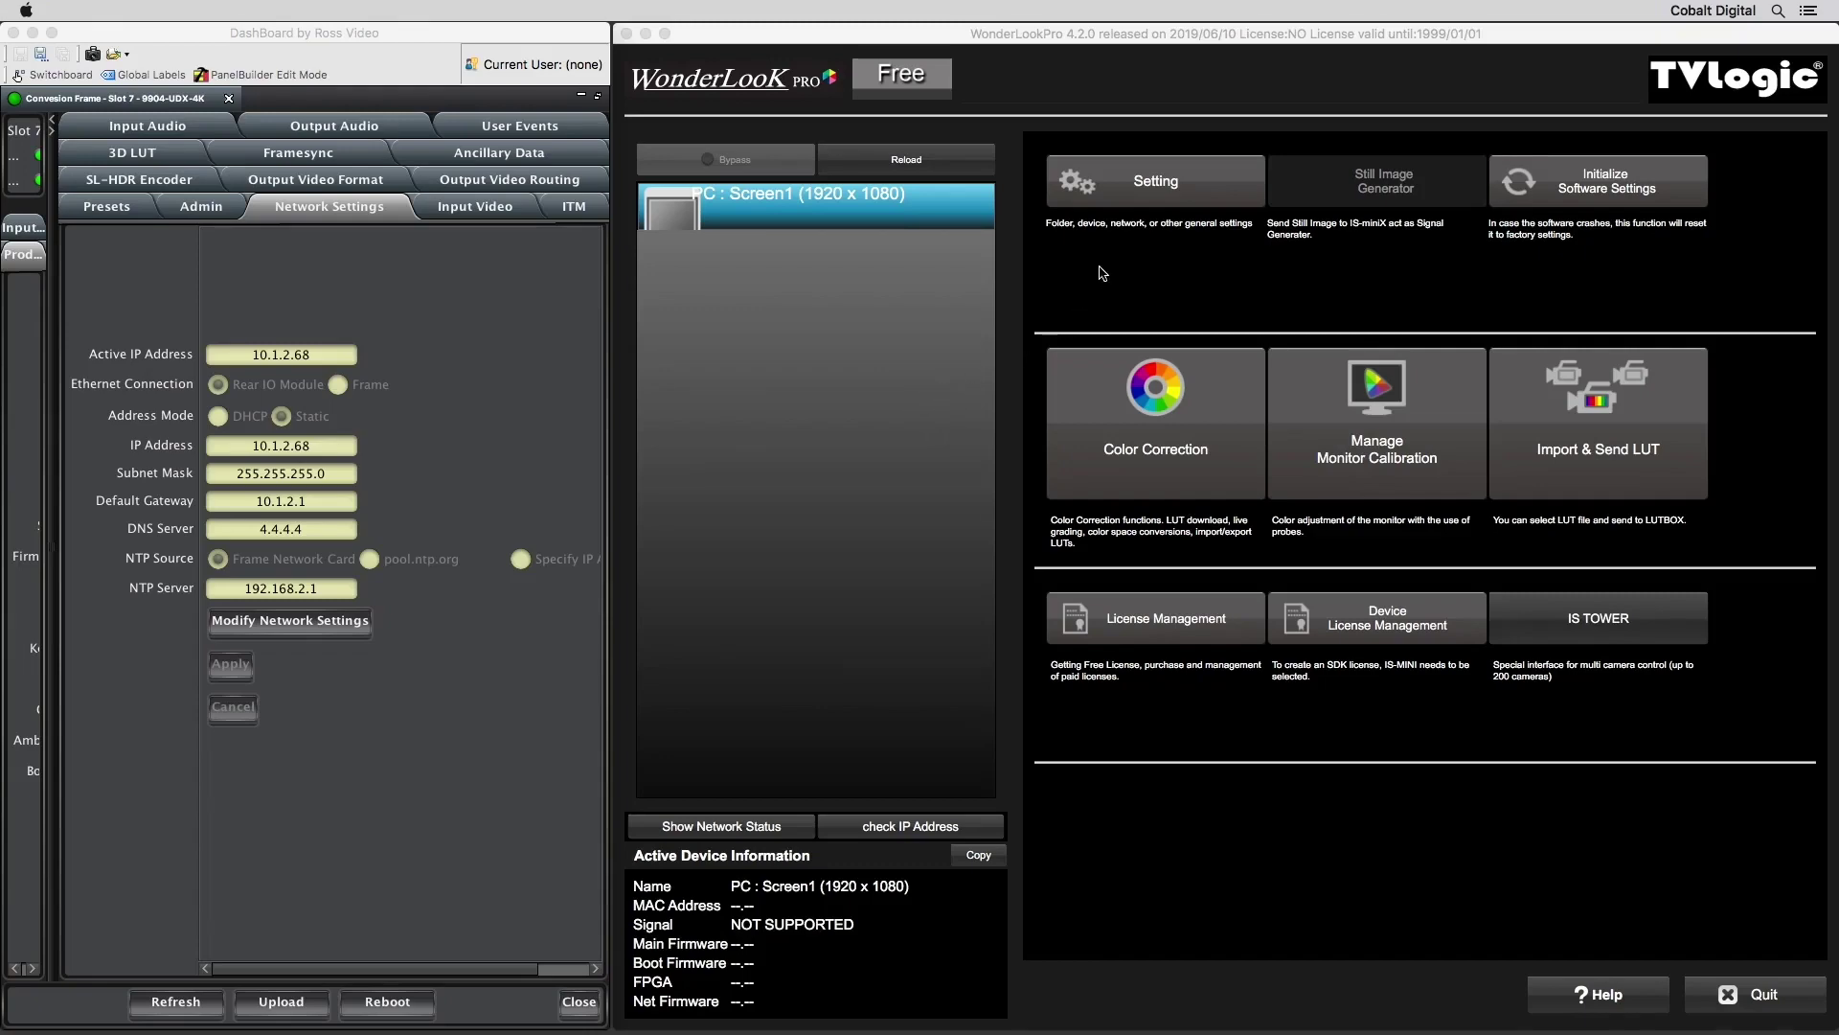
# Enable COBALT's 9904UDX as a third-party LUTBOX with the fixed IP address 10.1.2.68 in the device search settings
pyautogui.click(1134, 202)
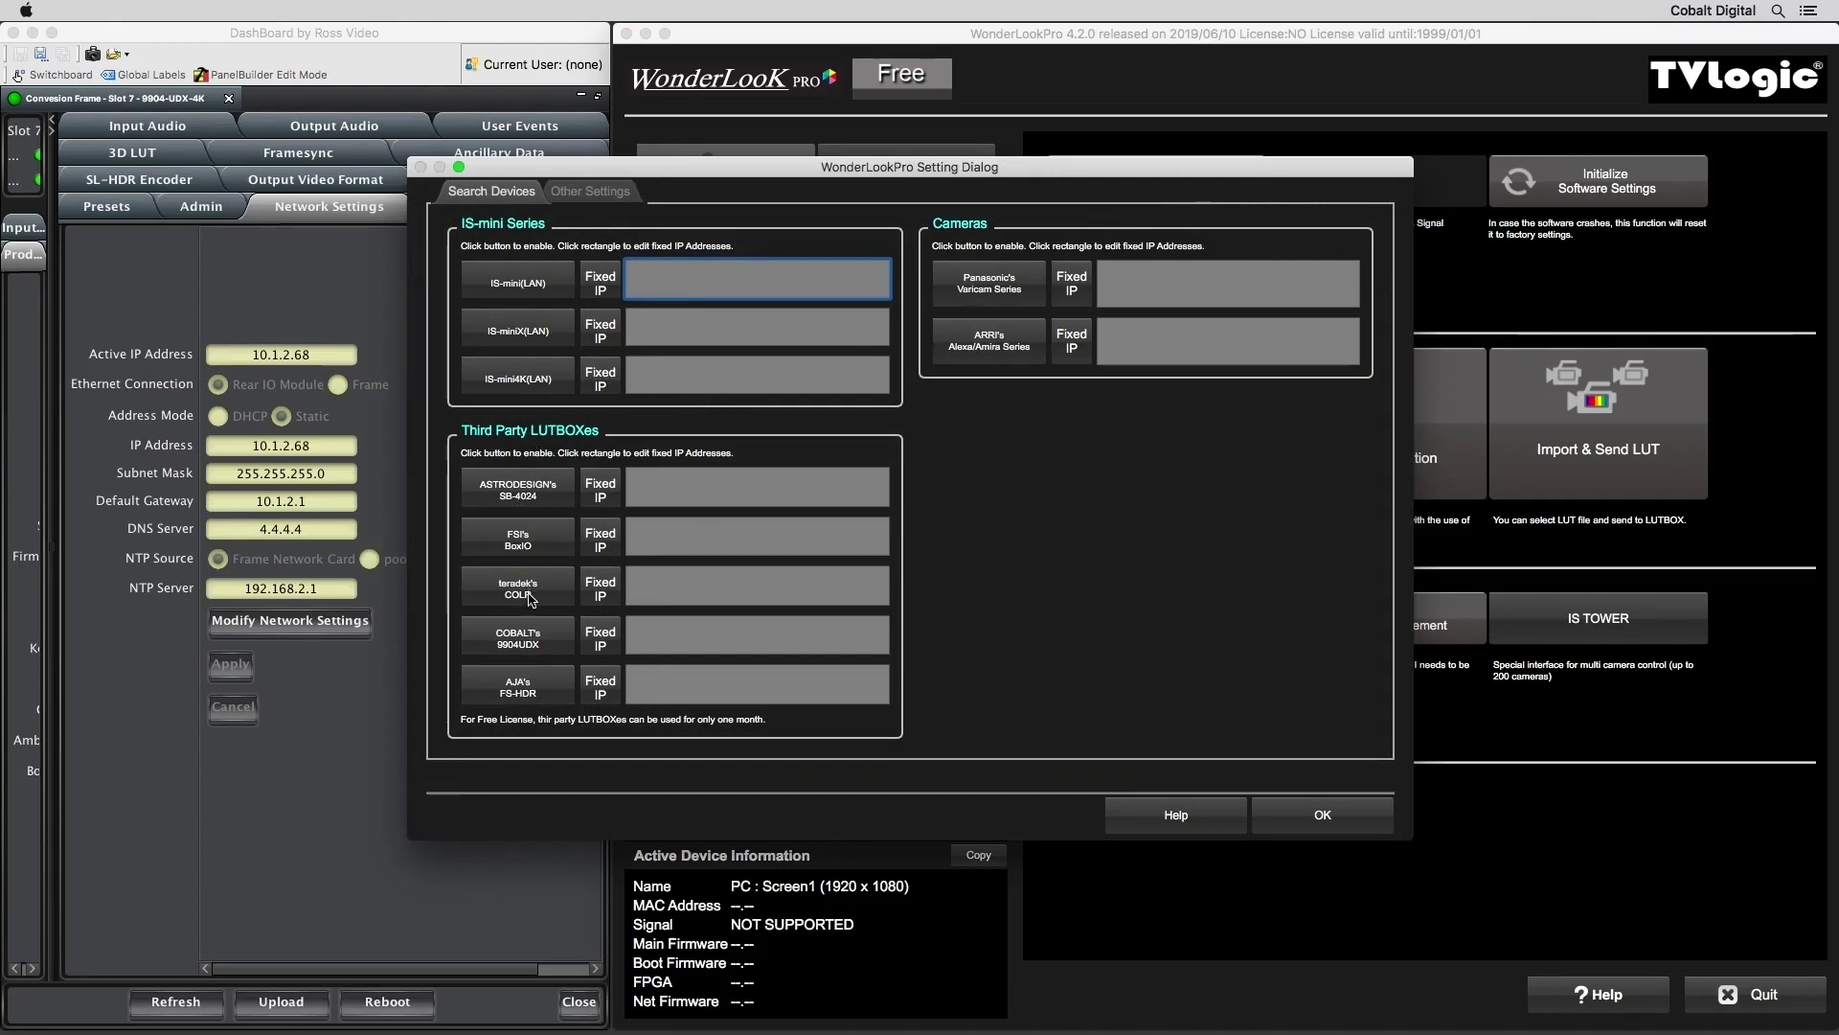
pyautogui.click(525, 649)
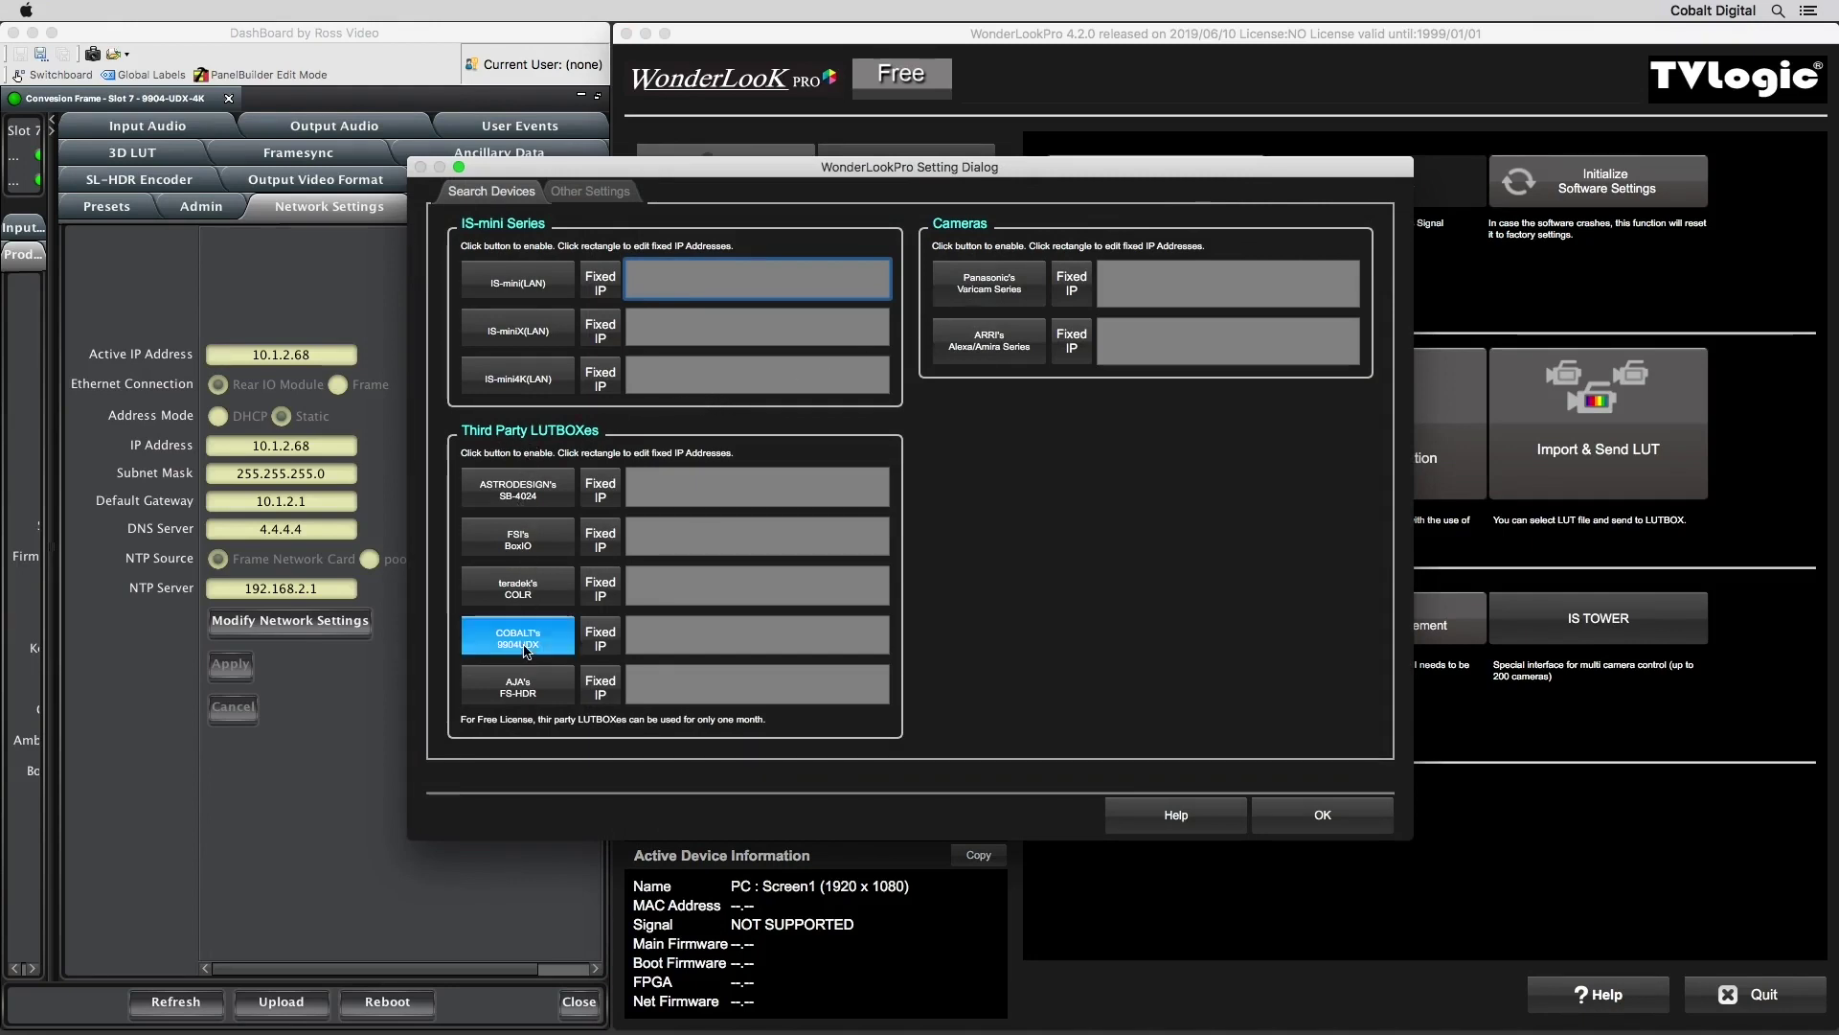
pyautogui.click(602, 642)
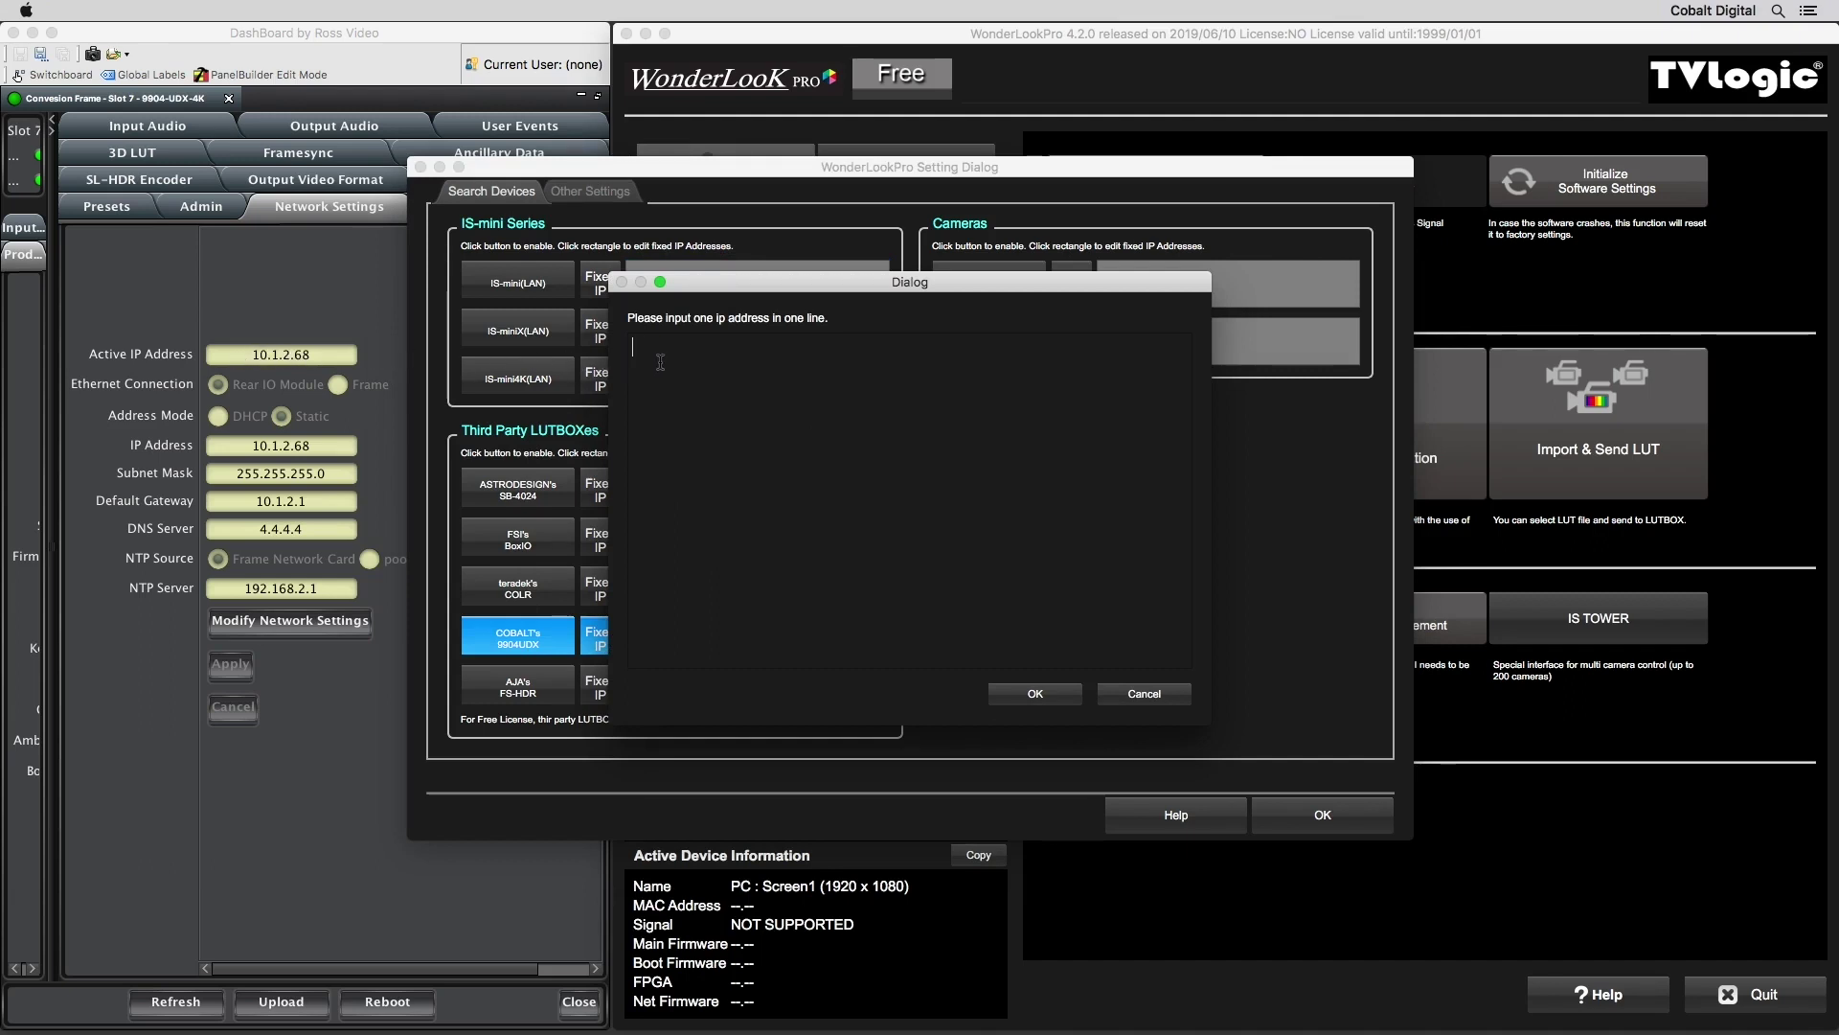
pyautogui.write('10.1.2.68')
pyautogui.click(1065, 700)
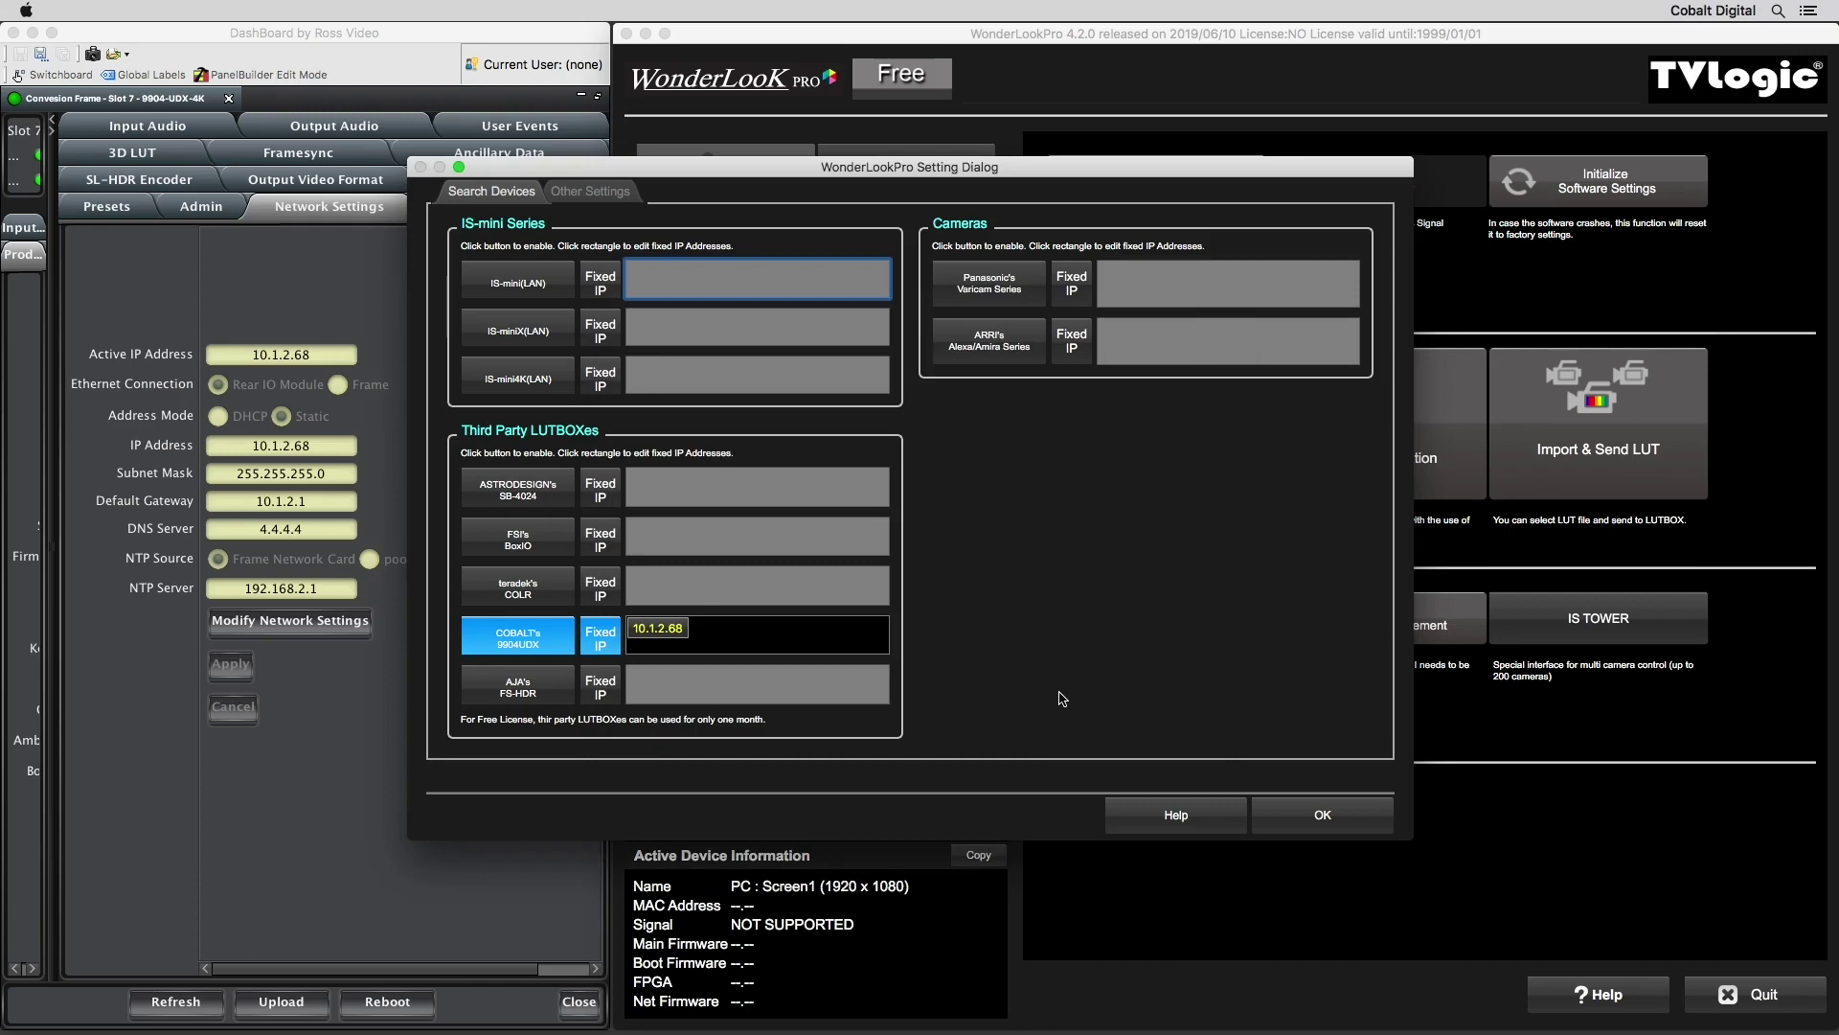
pyautogui.click(1269, 814)
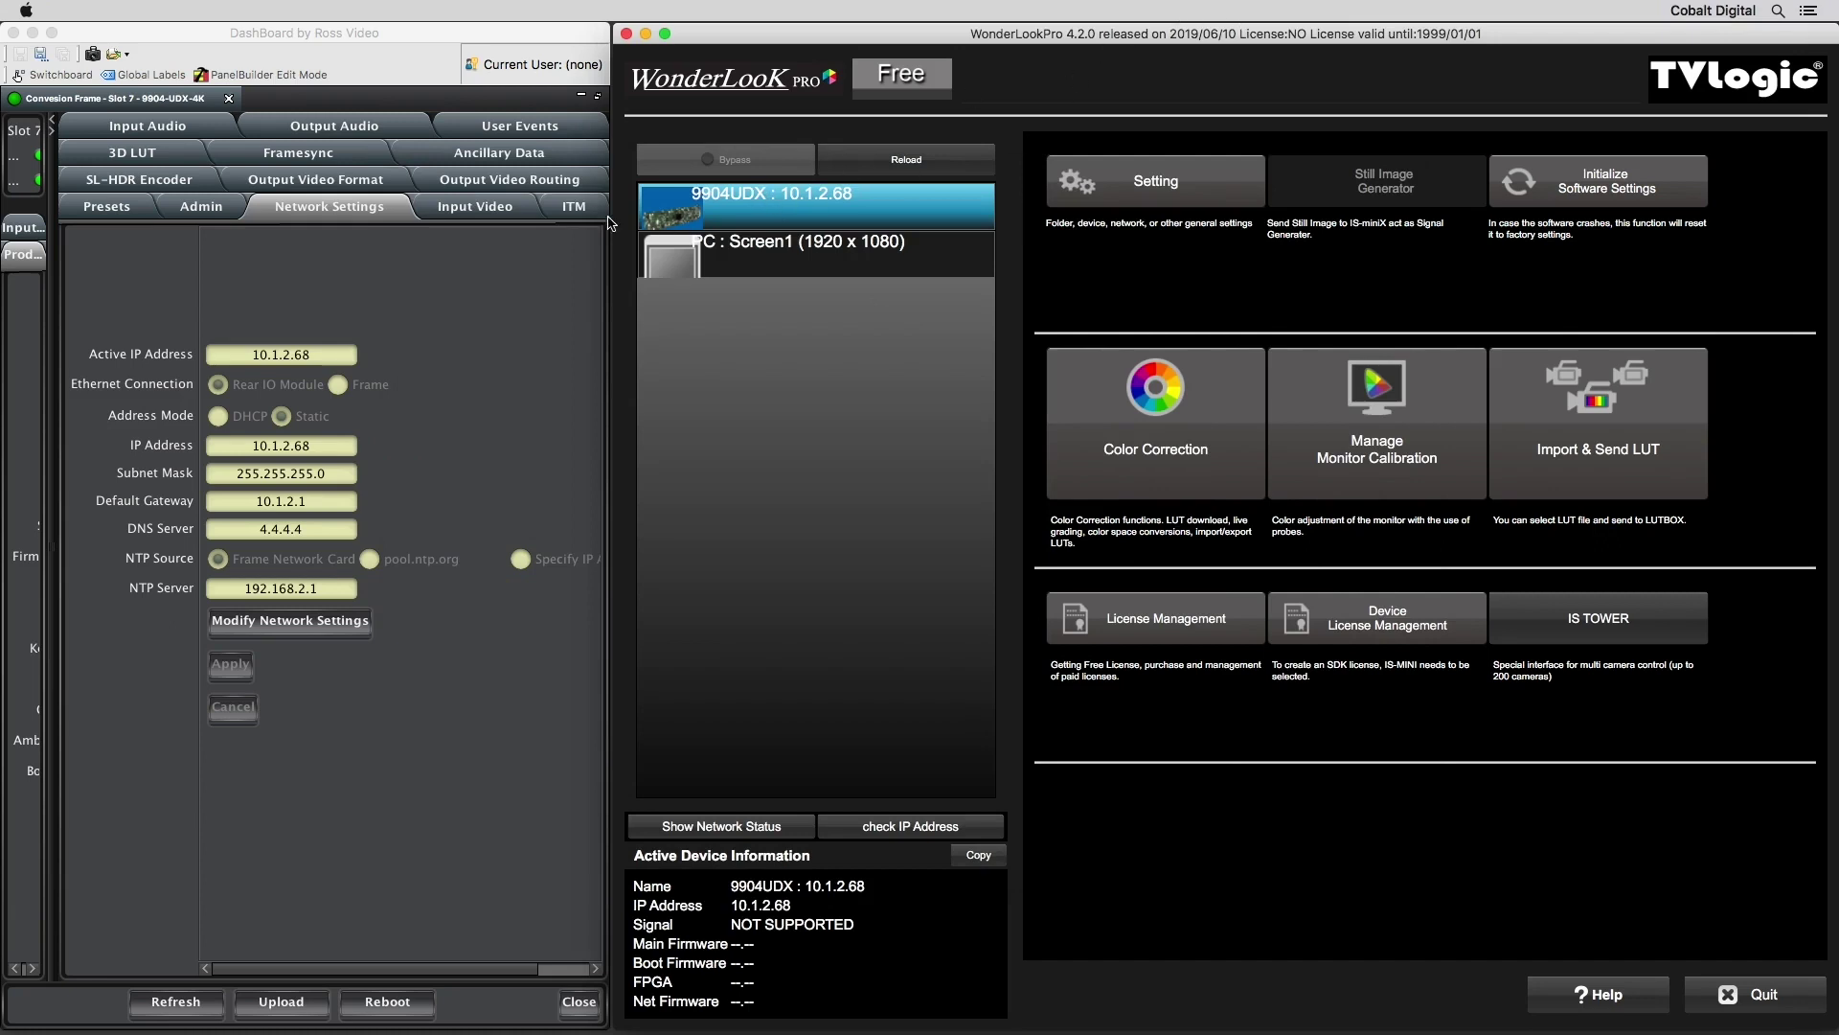
# Switch to DashBoard and set the 9904-UDX-4K card's 3D LUT to Enabled
pyautogui.click(140, 151)
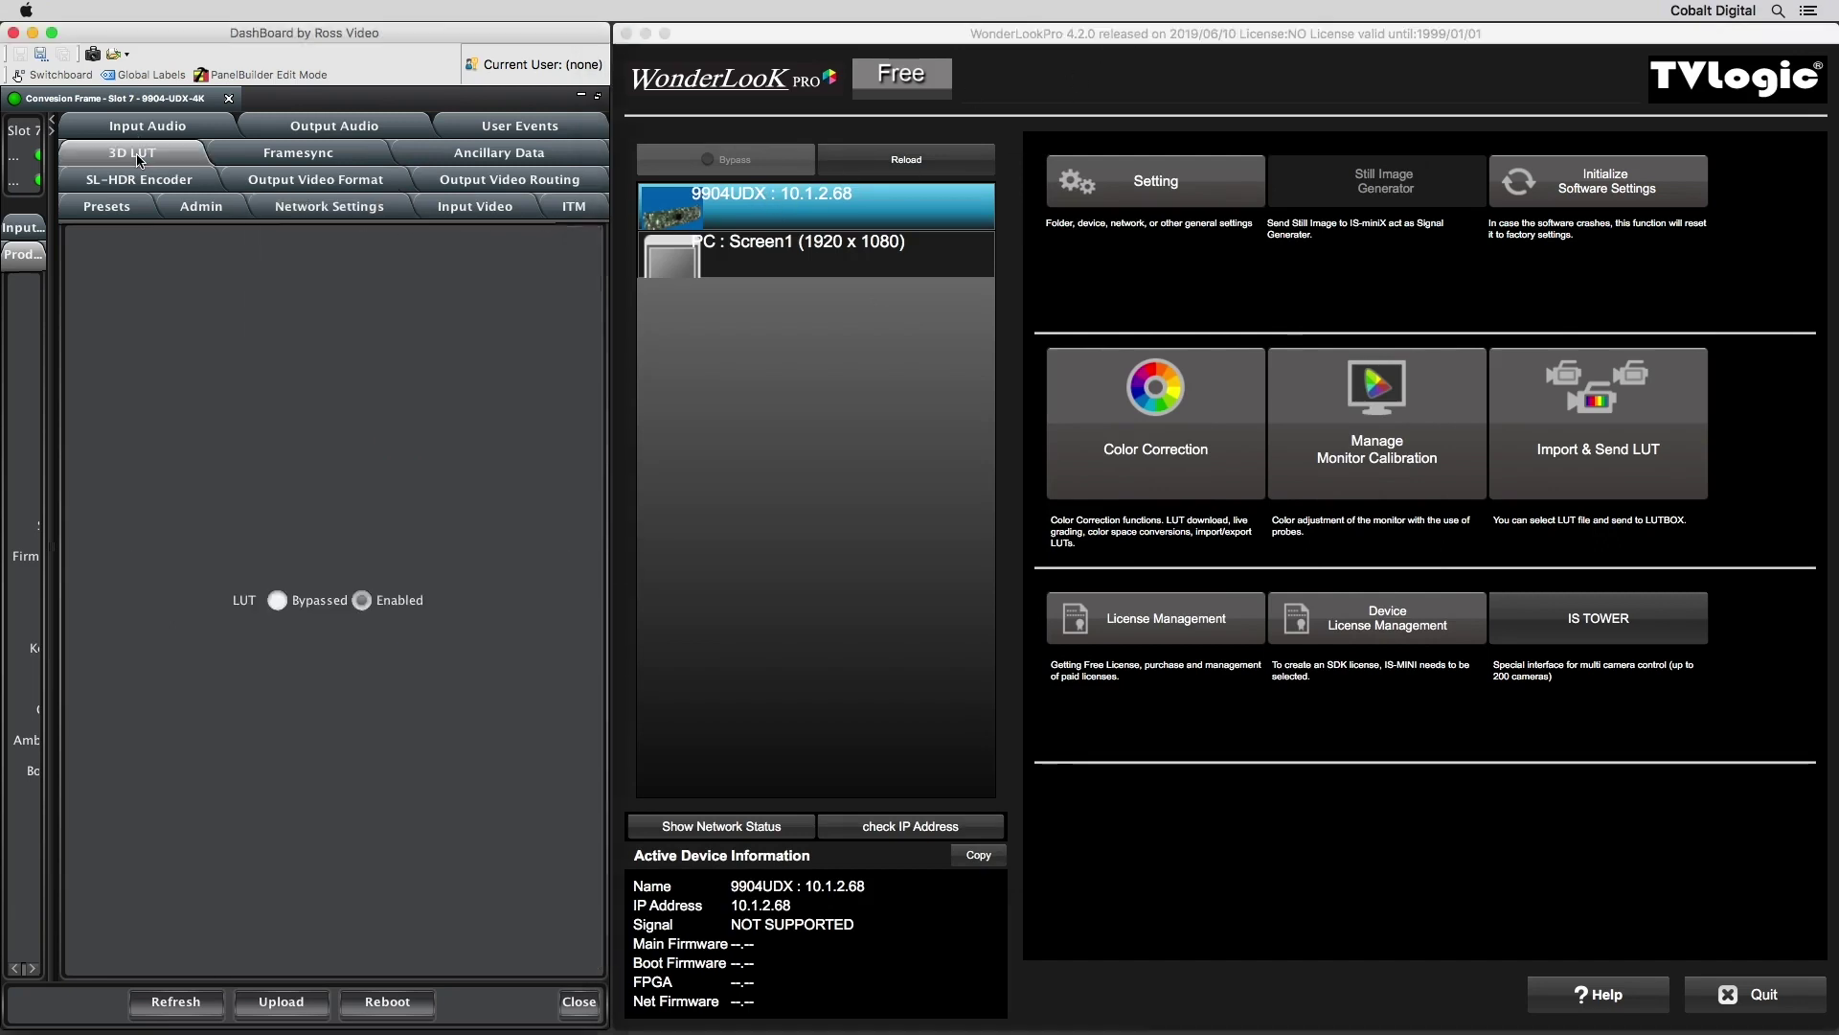
pyautogui.click(363, 601)
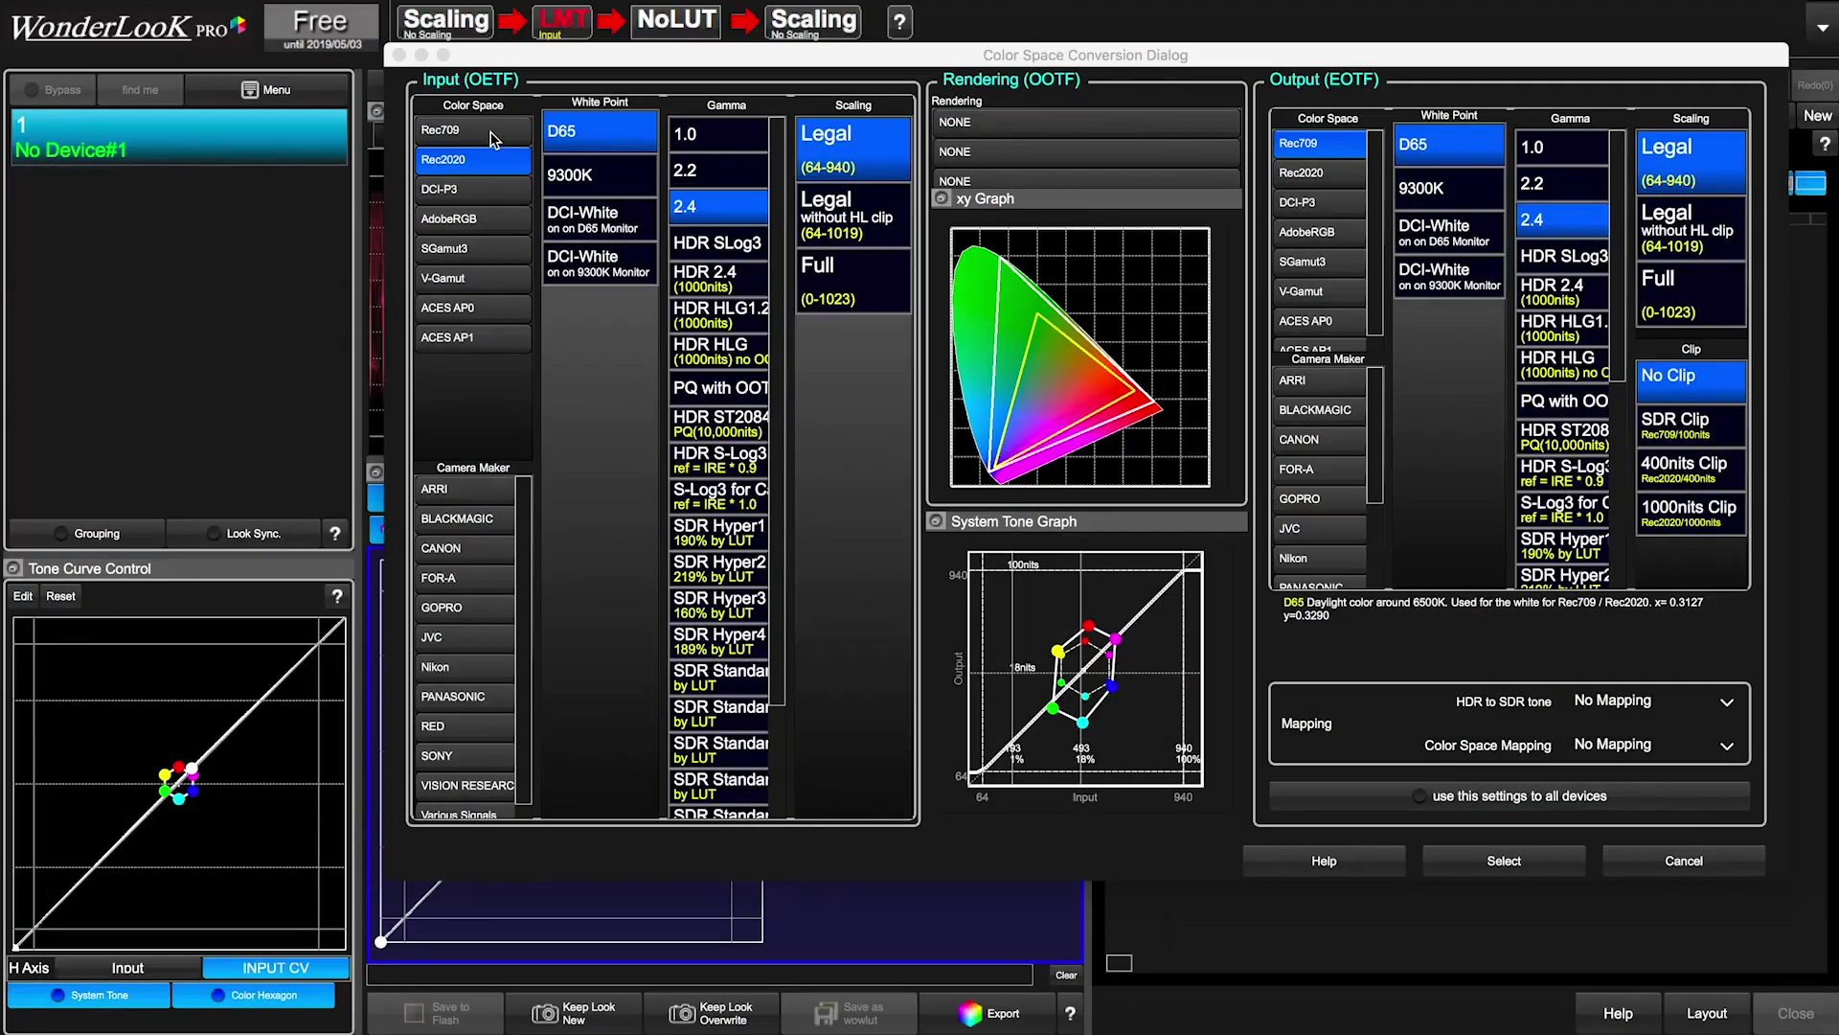
# In WonderLookPro's color space conversion, try Rec709 to Rec2020, replacing it with Rec2020 HDR SLog3 input and Rec709 output
pyautogui.click(492, 139)
pyautogui.click(1338, 174)
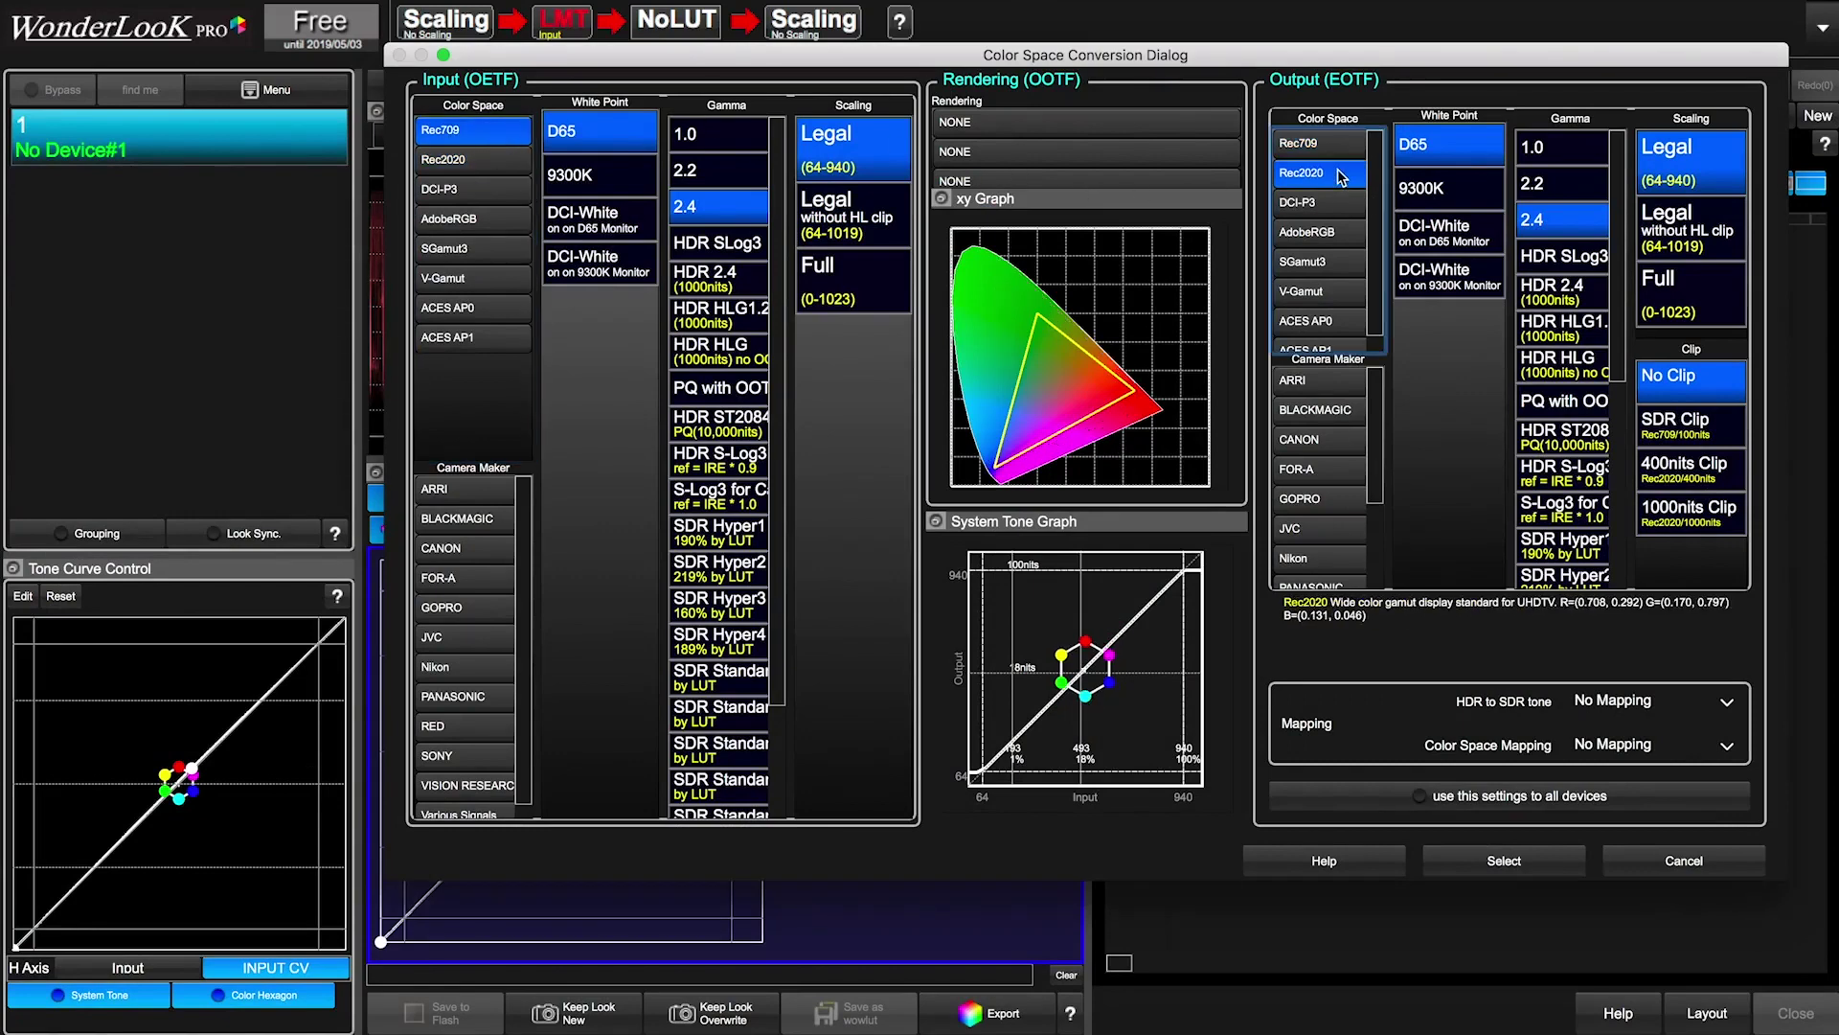
pyautogui.click(500, 163)
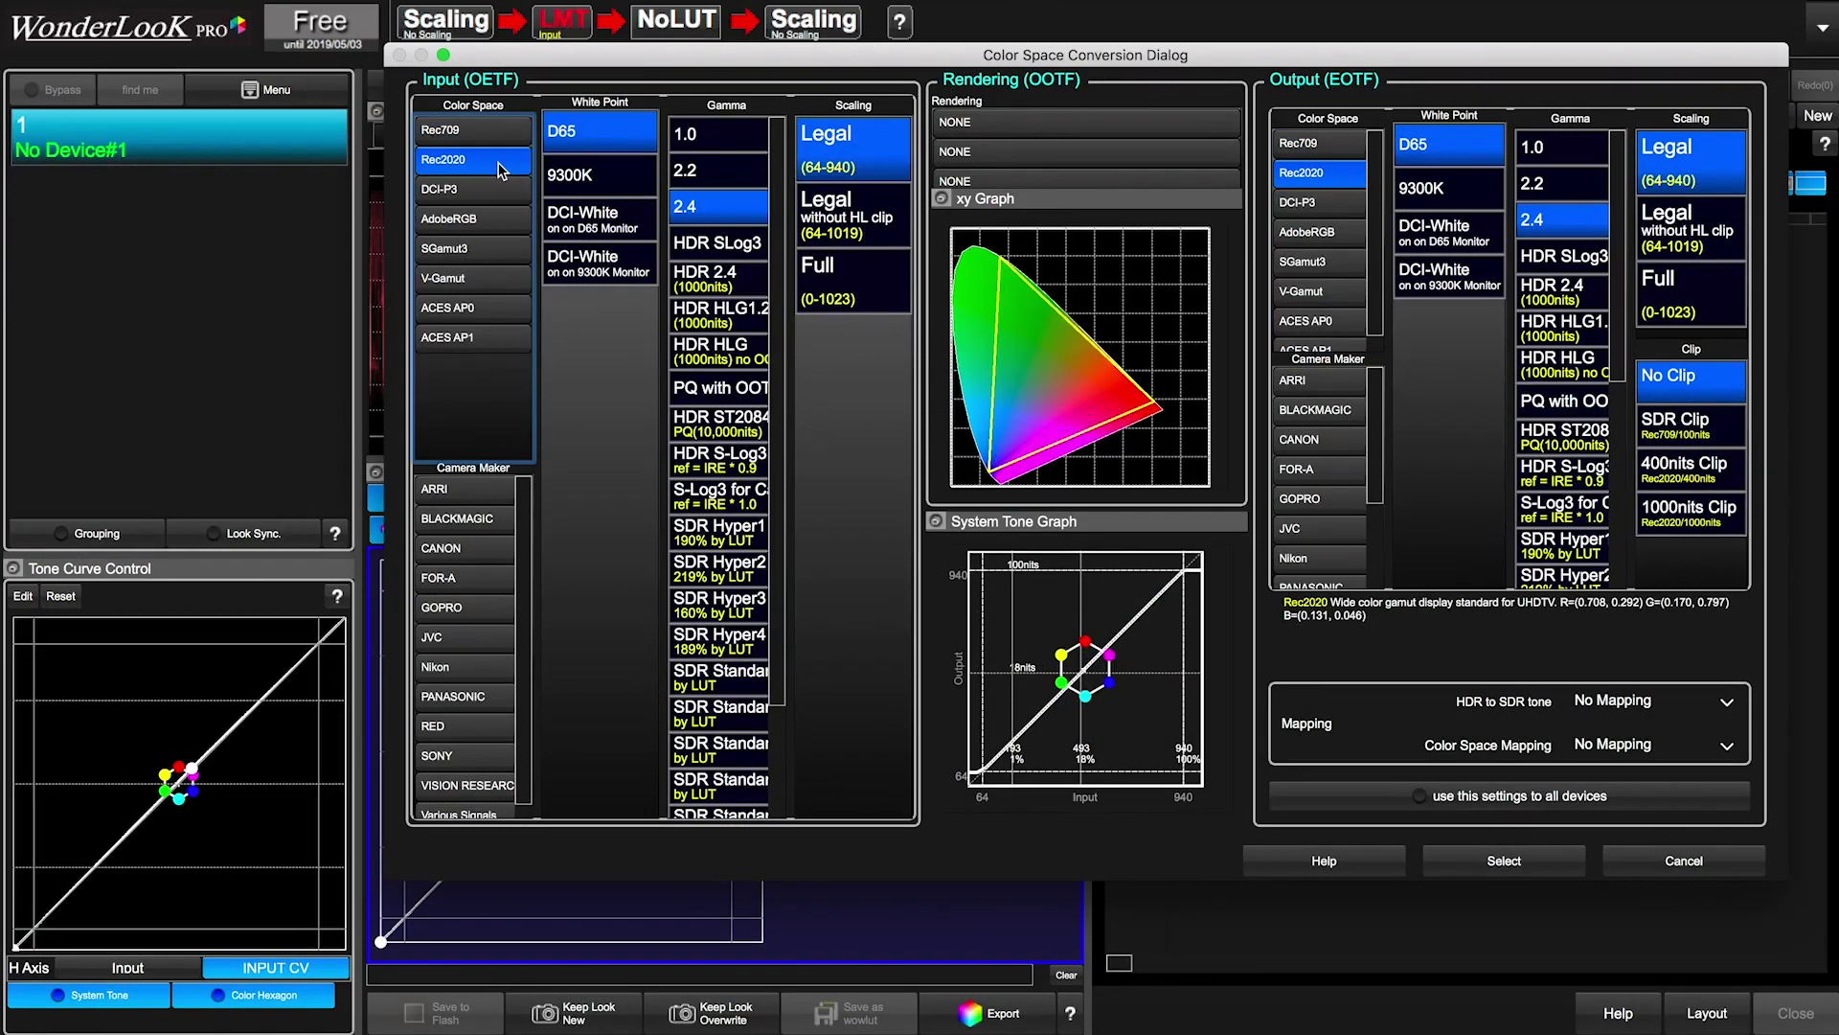
pyautogui.click(1329, 149)
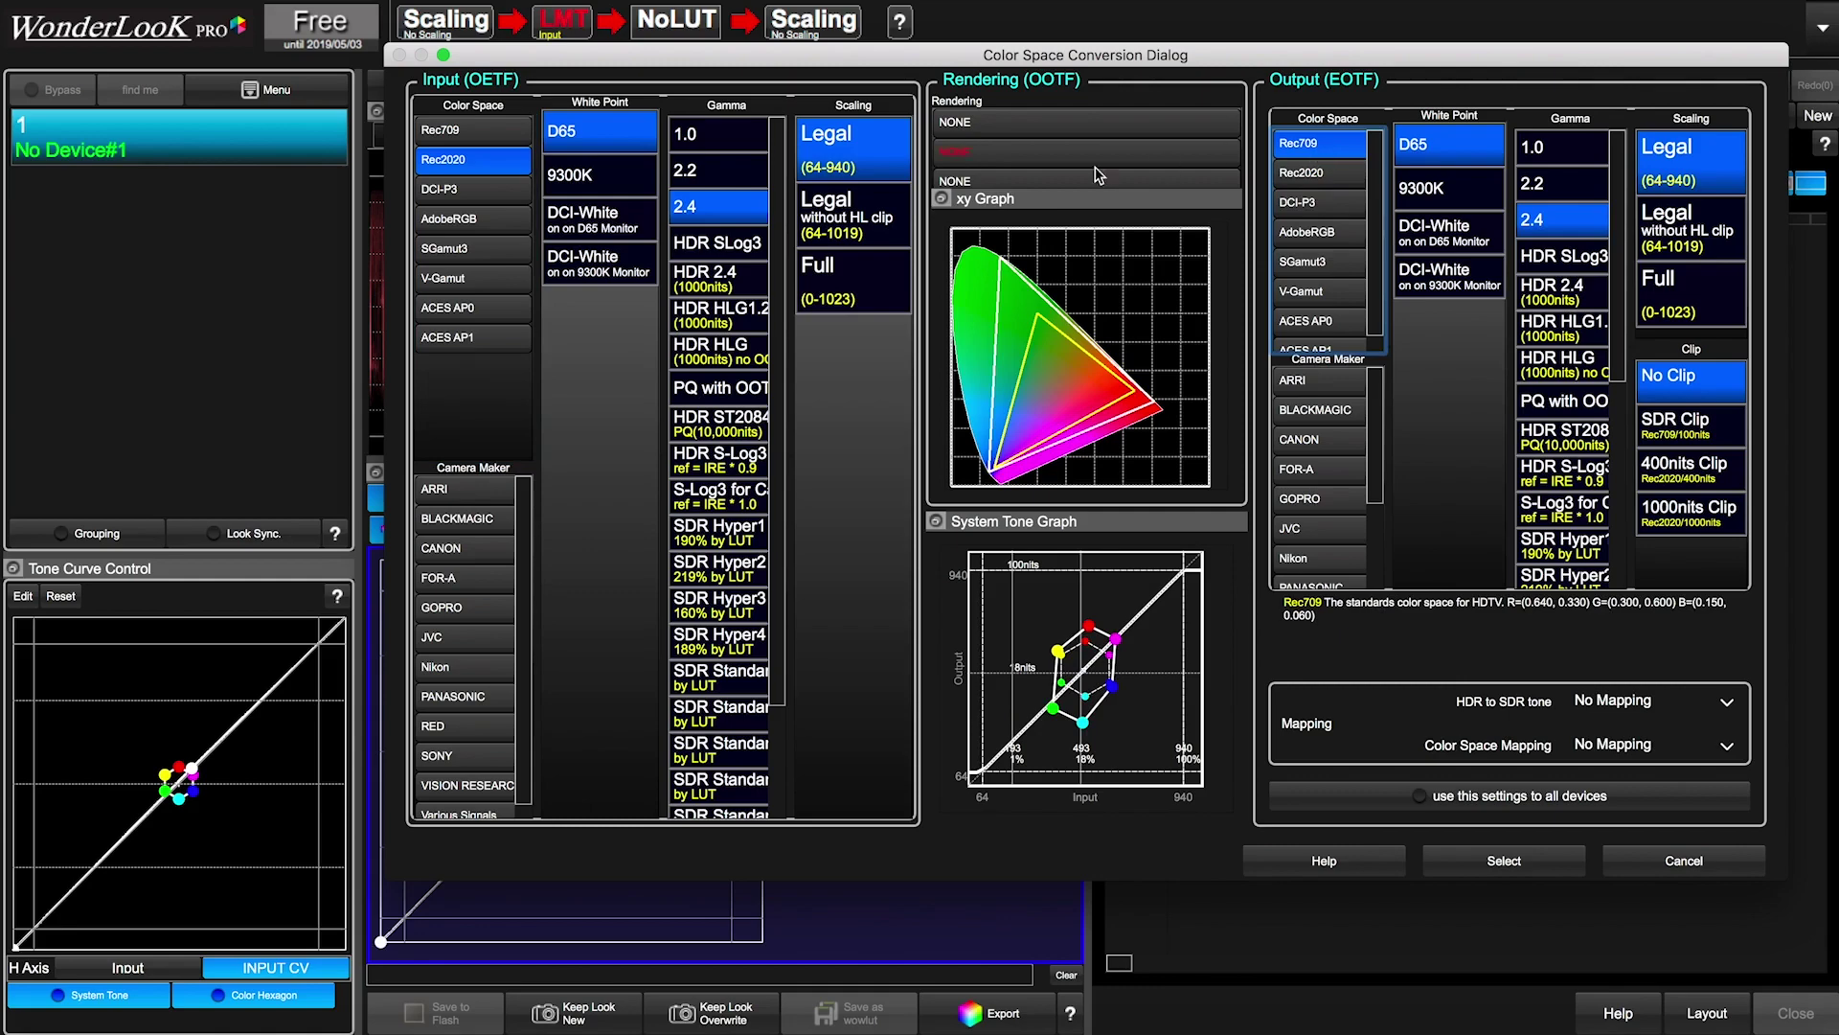
pyautogui.click(721, 246)
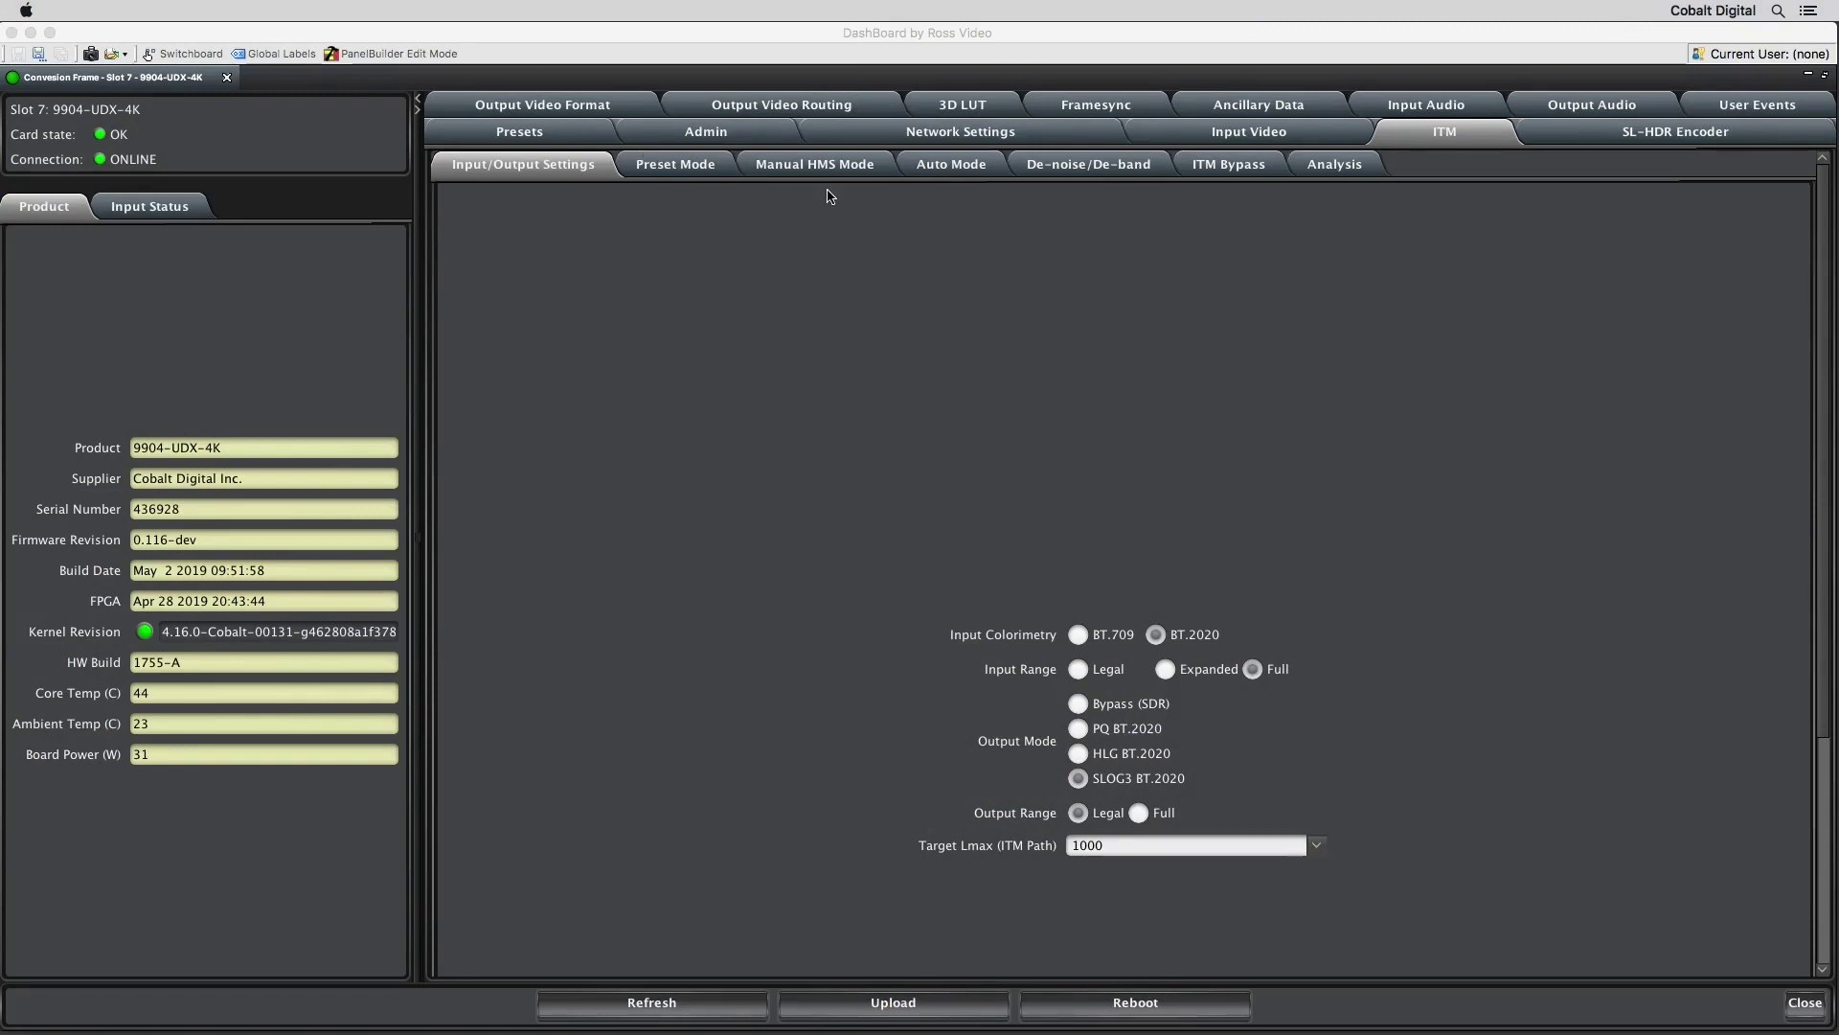
# Try the ITM input colorimetry and range options, ending with BT.2020 colorimetry and Full range
pyautogui.click(1080, 638)
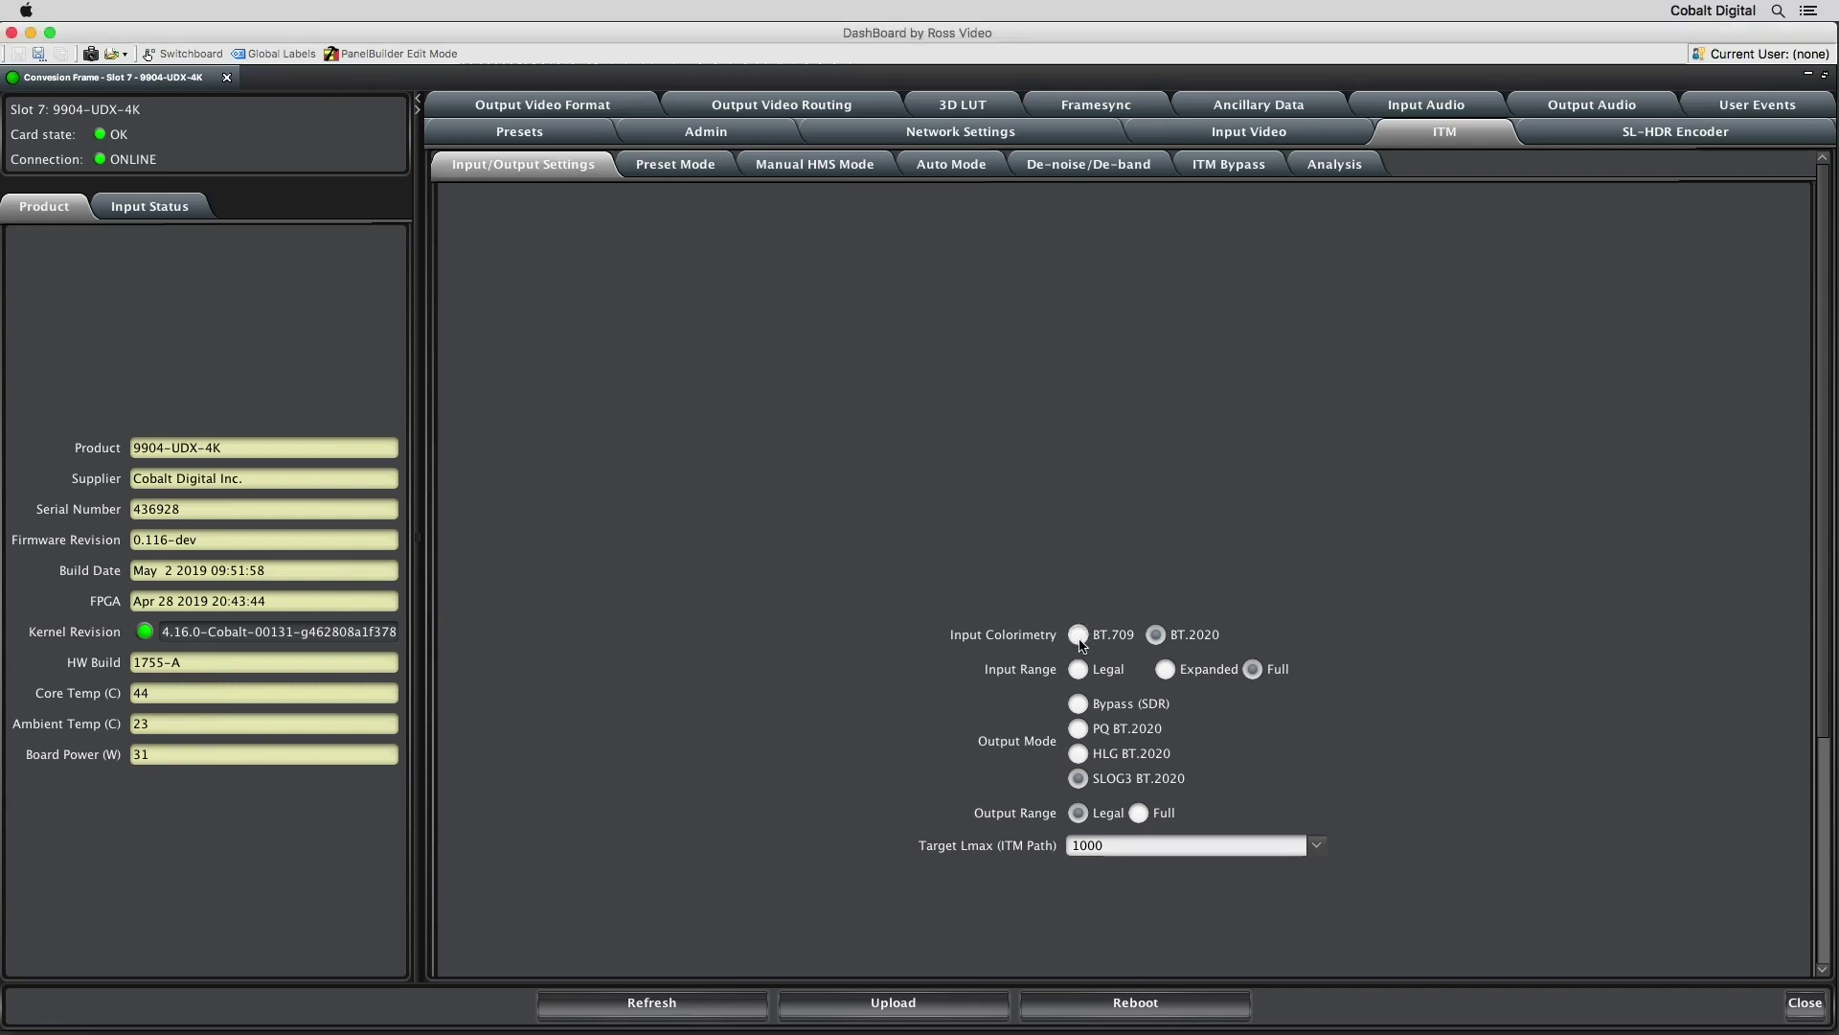
pyautogui.click(1156, 636)
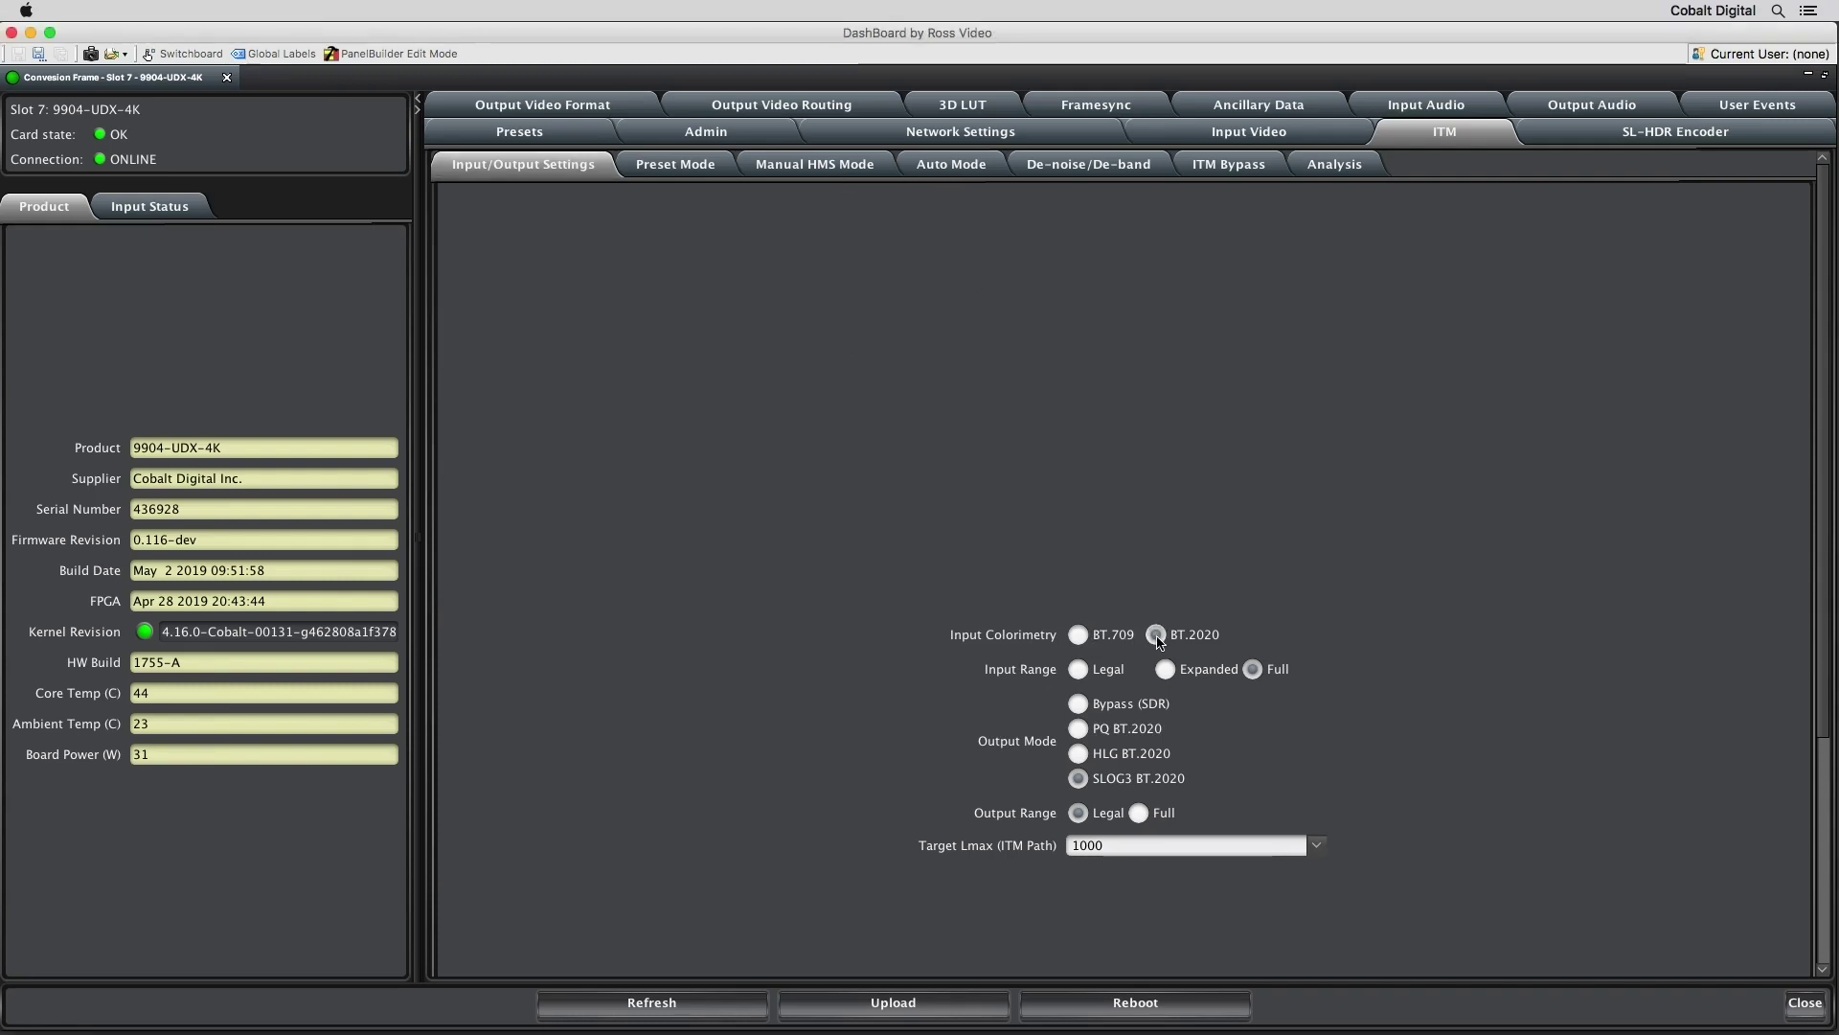
pyautogui.click(1076, 672)
pyautogui.click(1165, 670)
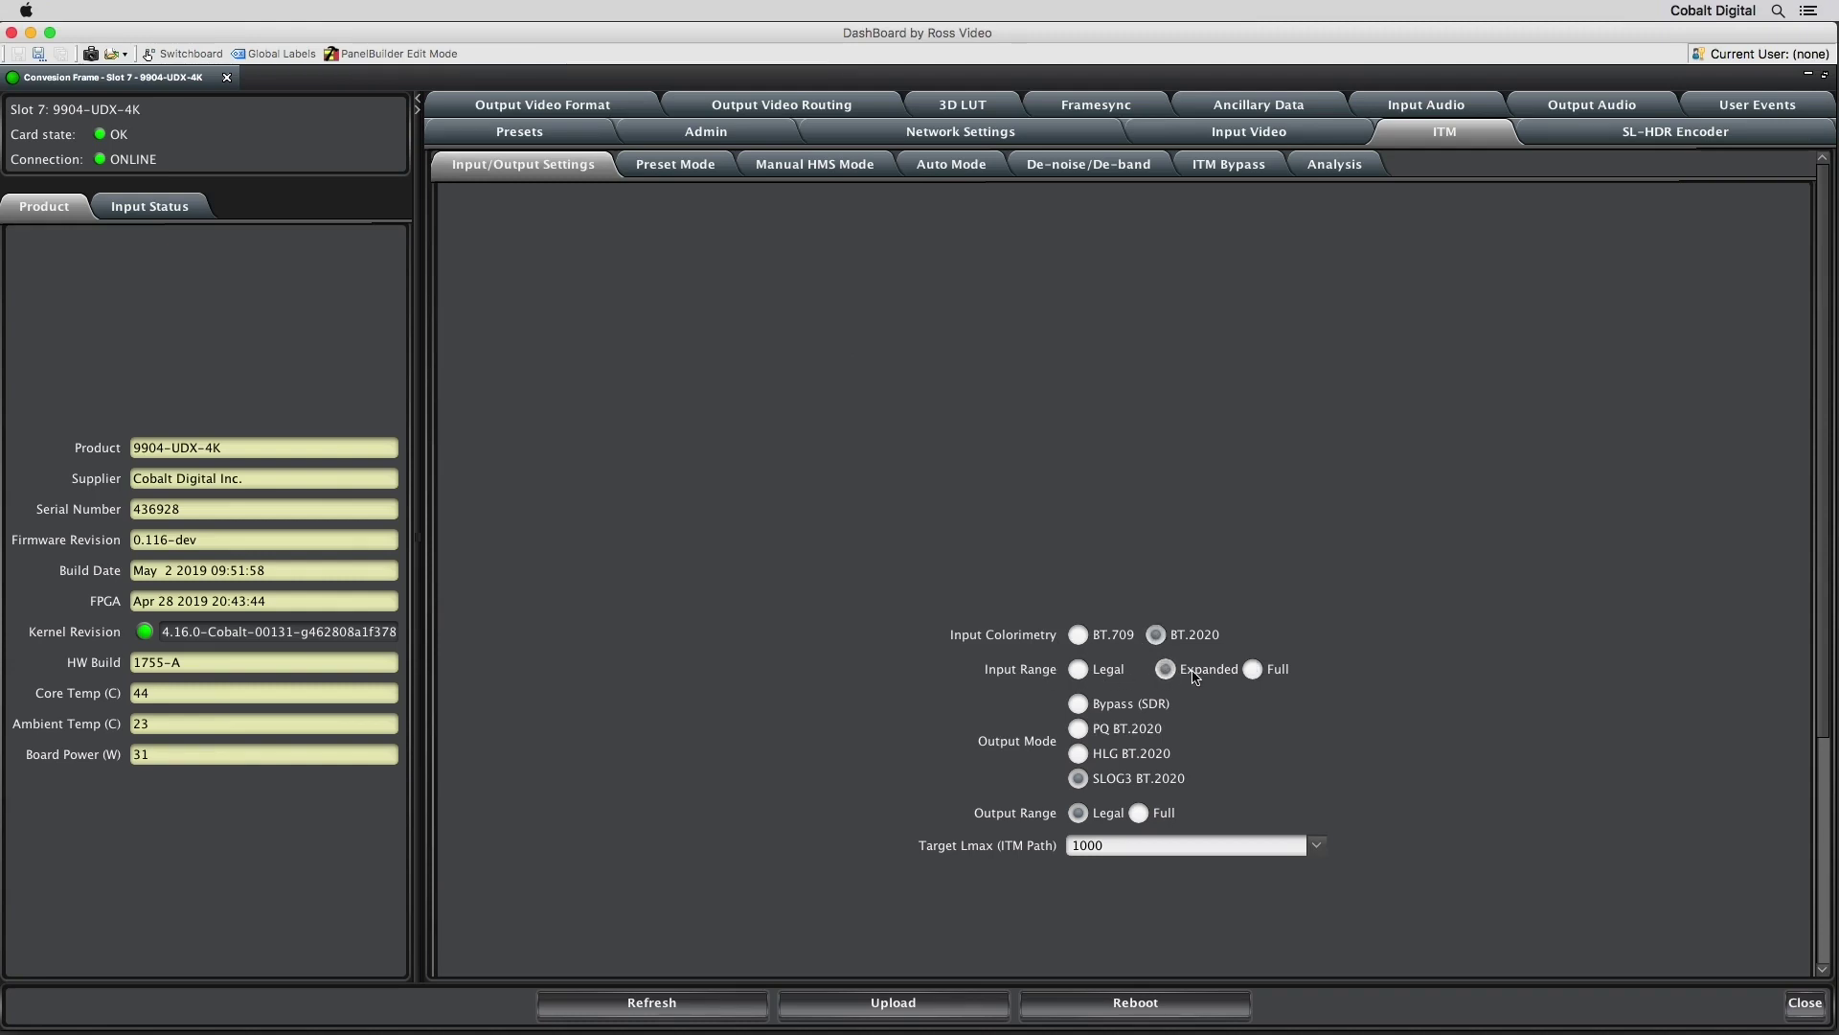
pyautogui.click(1254, 670)
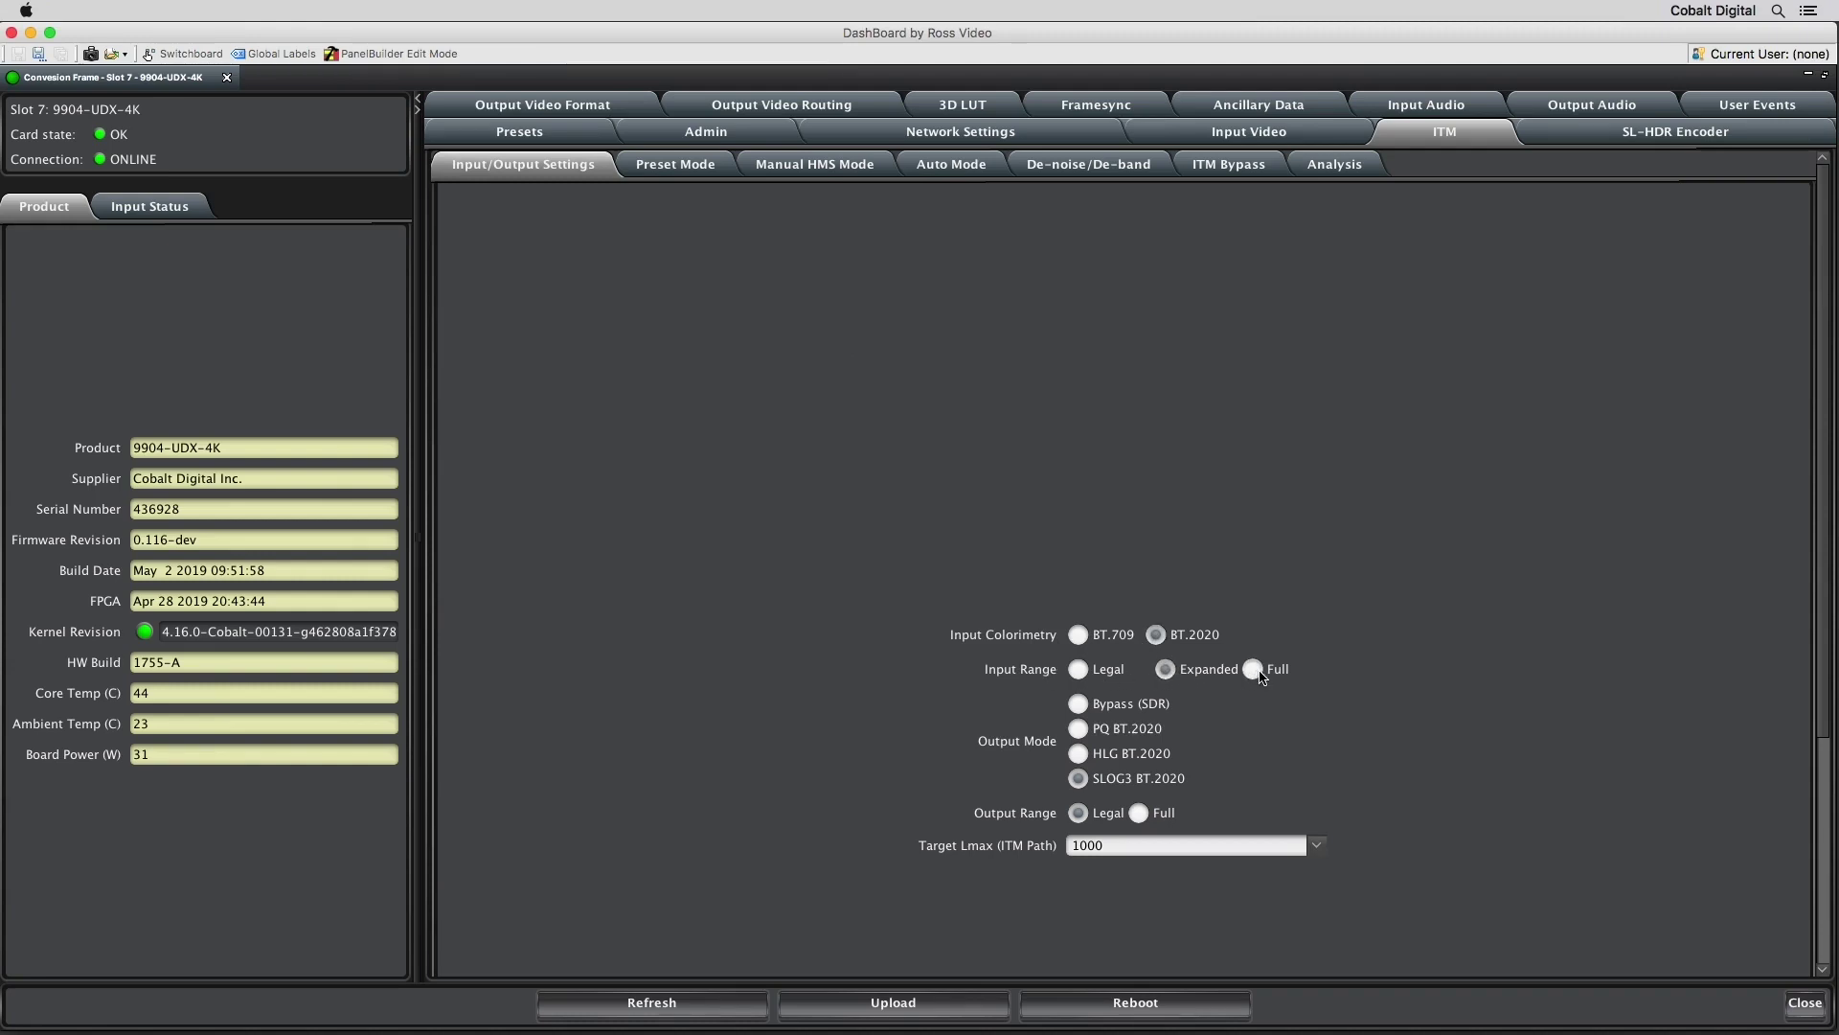
# Go through the ITM output modes, keeping SLOG3 BT.2020, and select the Target Lmax value
pyautogui.click(1079, 709)
pyautogui.click(1080, 756)
pyautogui.click(1080, 779)
pyautogui.doubleClick(1114, 847)
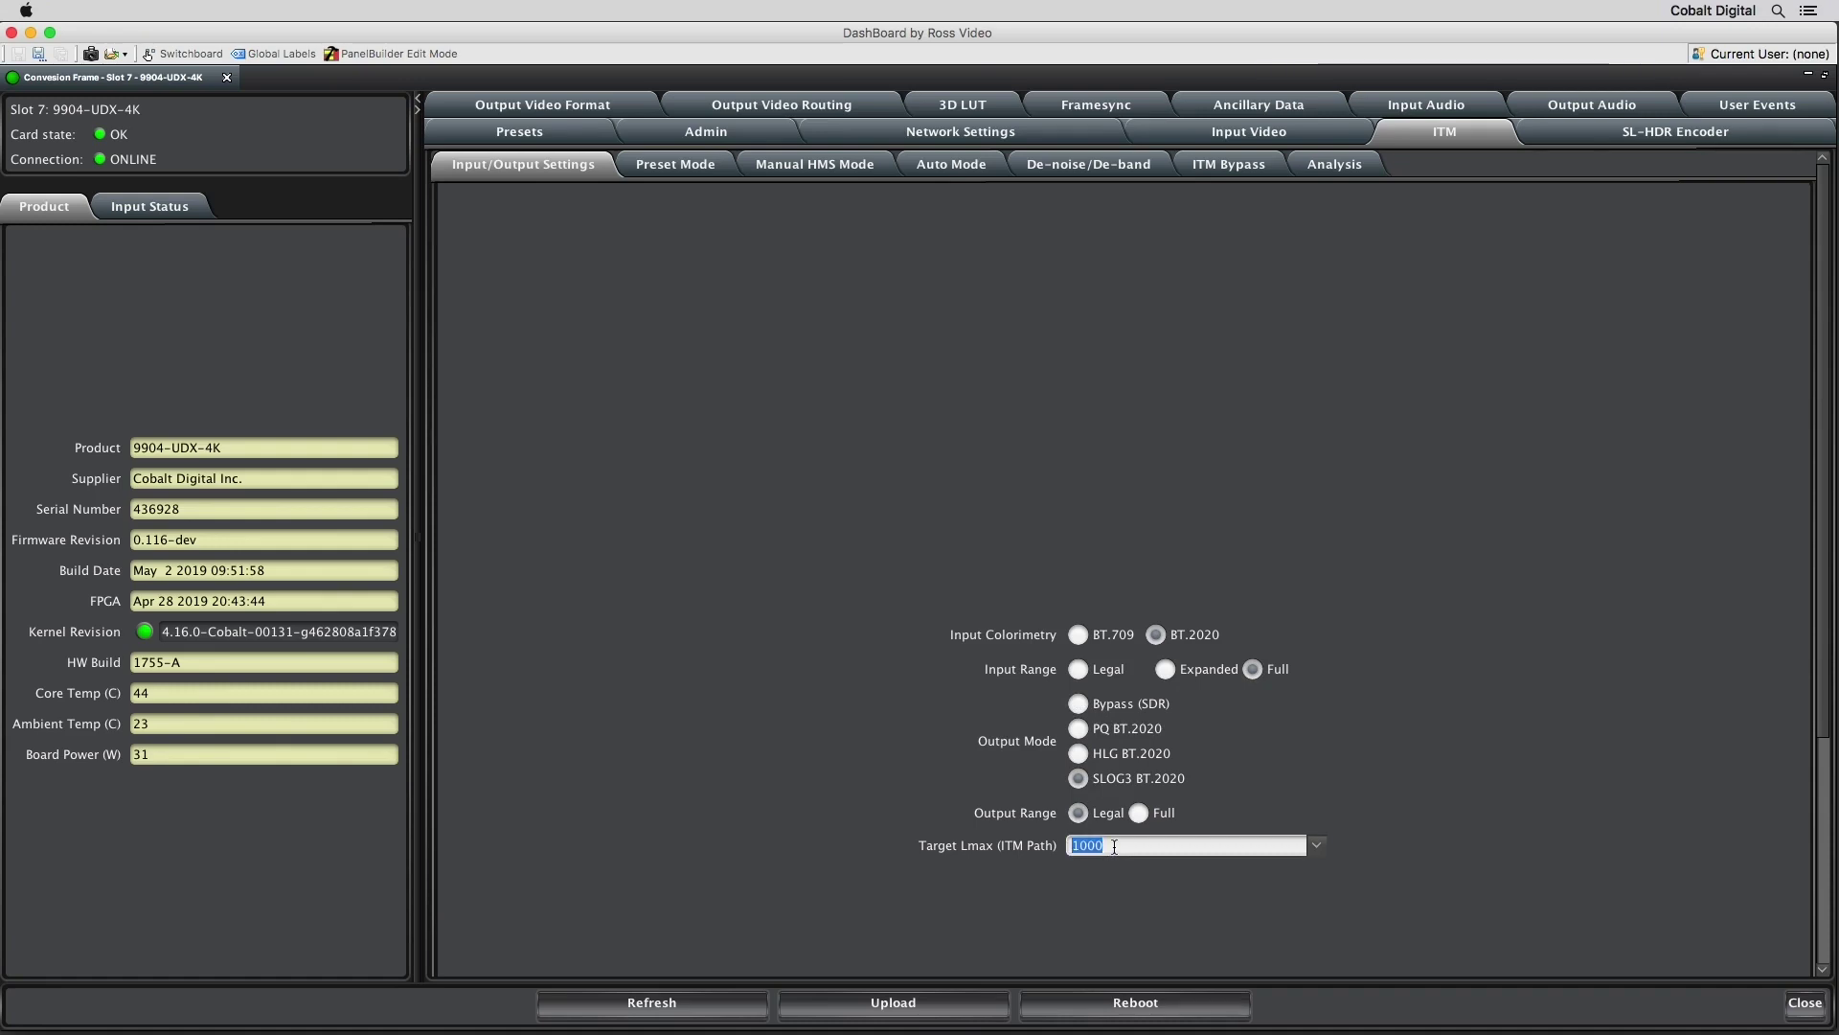
# Open the ITM preset mode settings and examine the range of the Brightness control
pyautogui.click(690, 167)
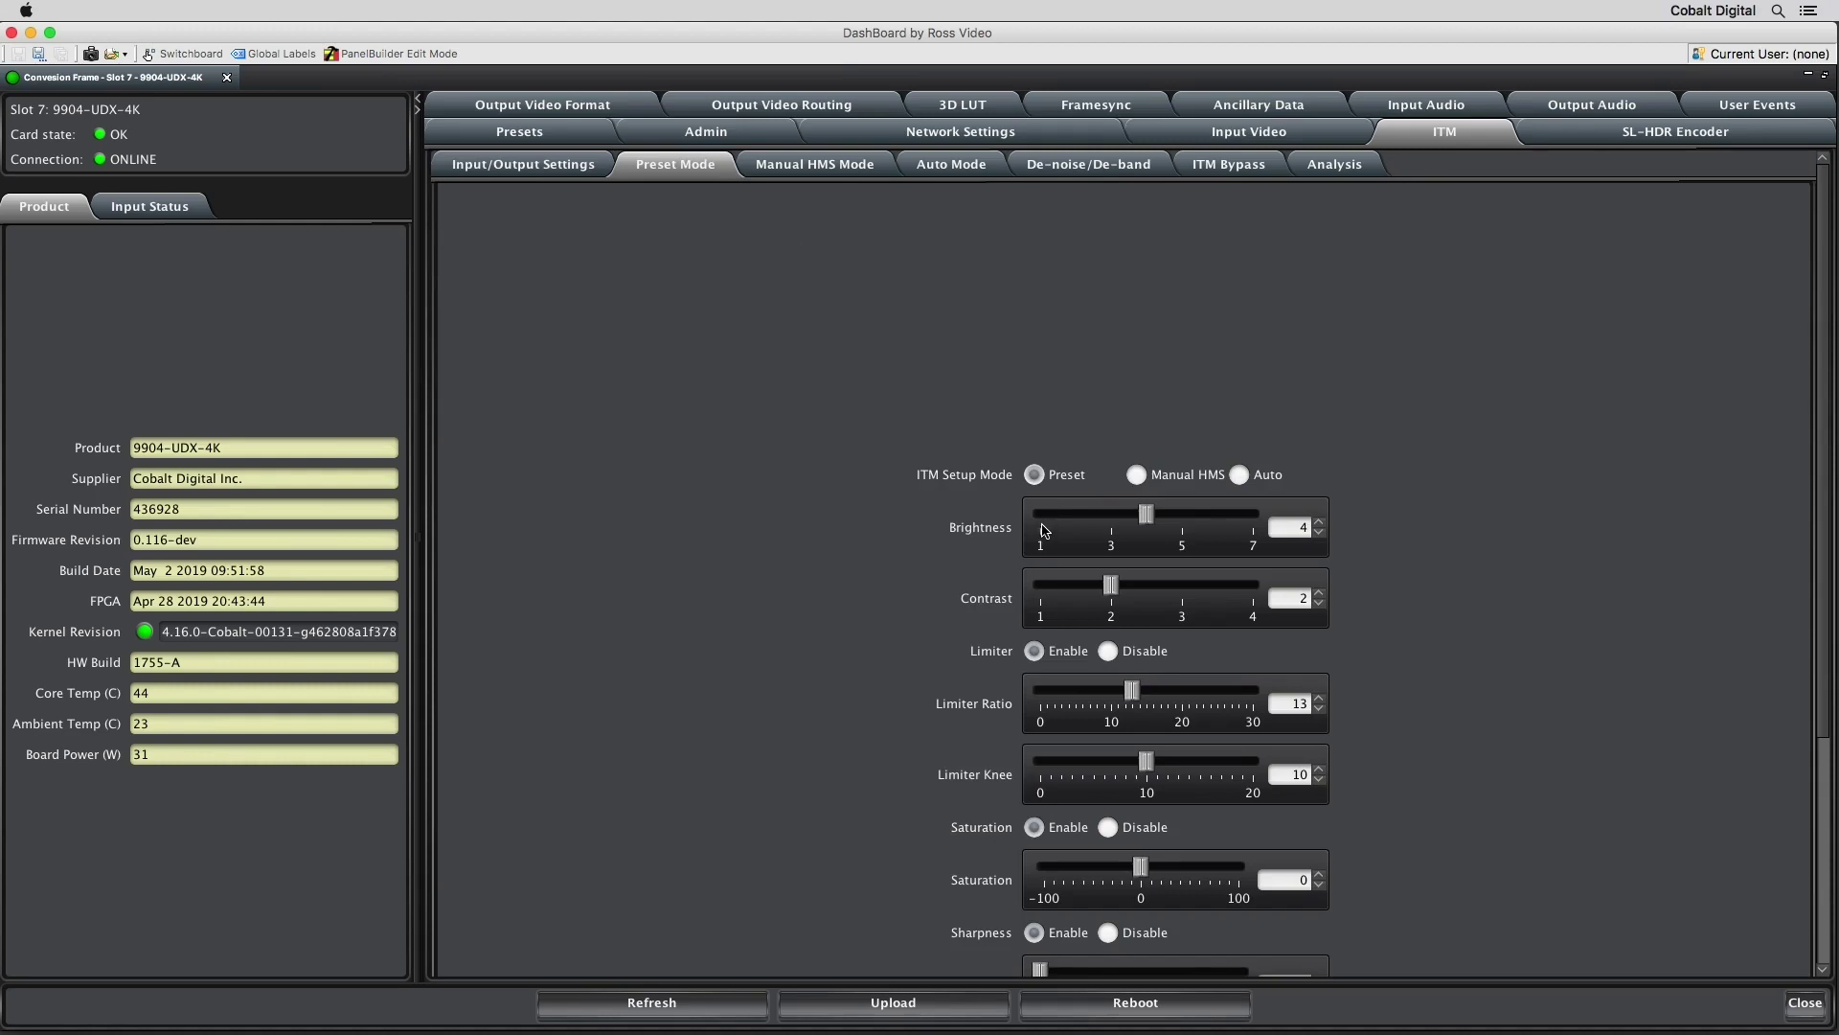
pyautogui.click(1044, 530)
pyautogui.click(1162, 523)
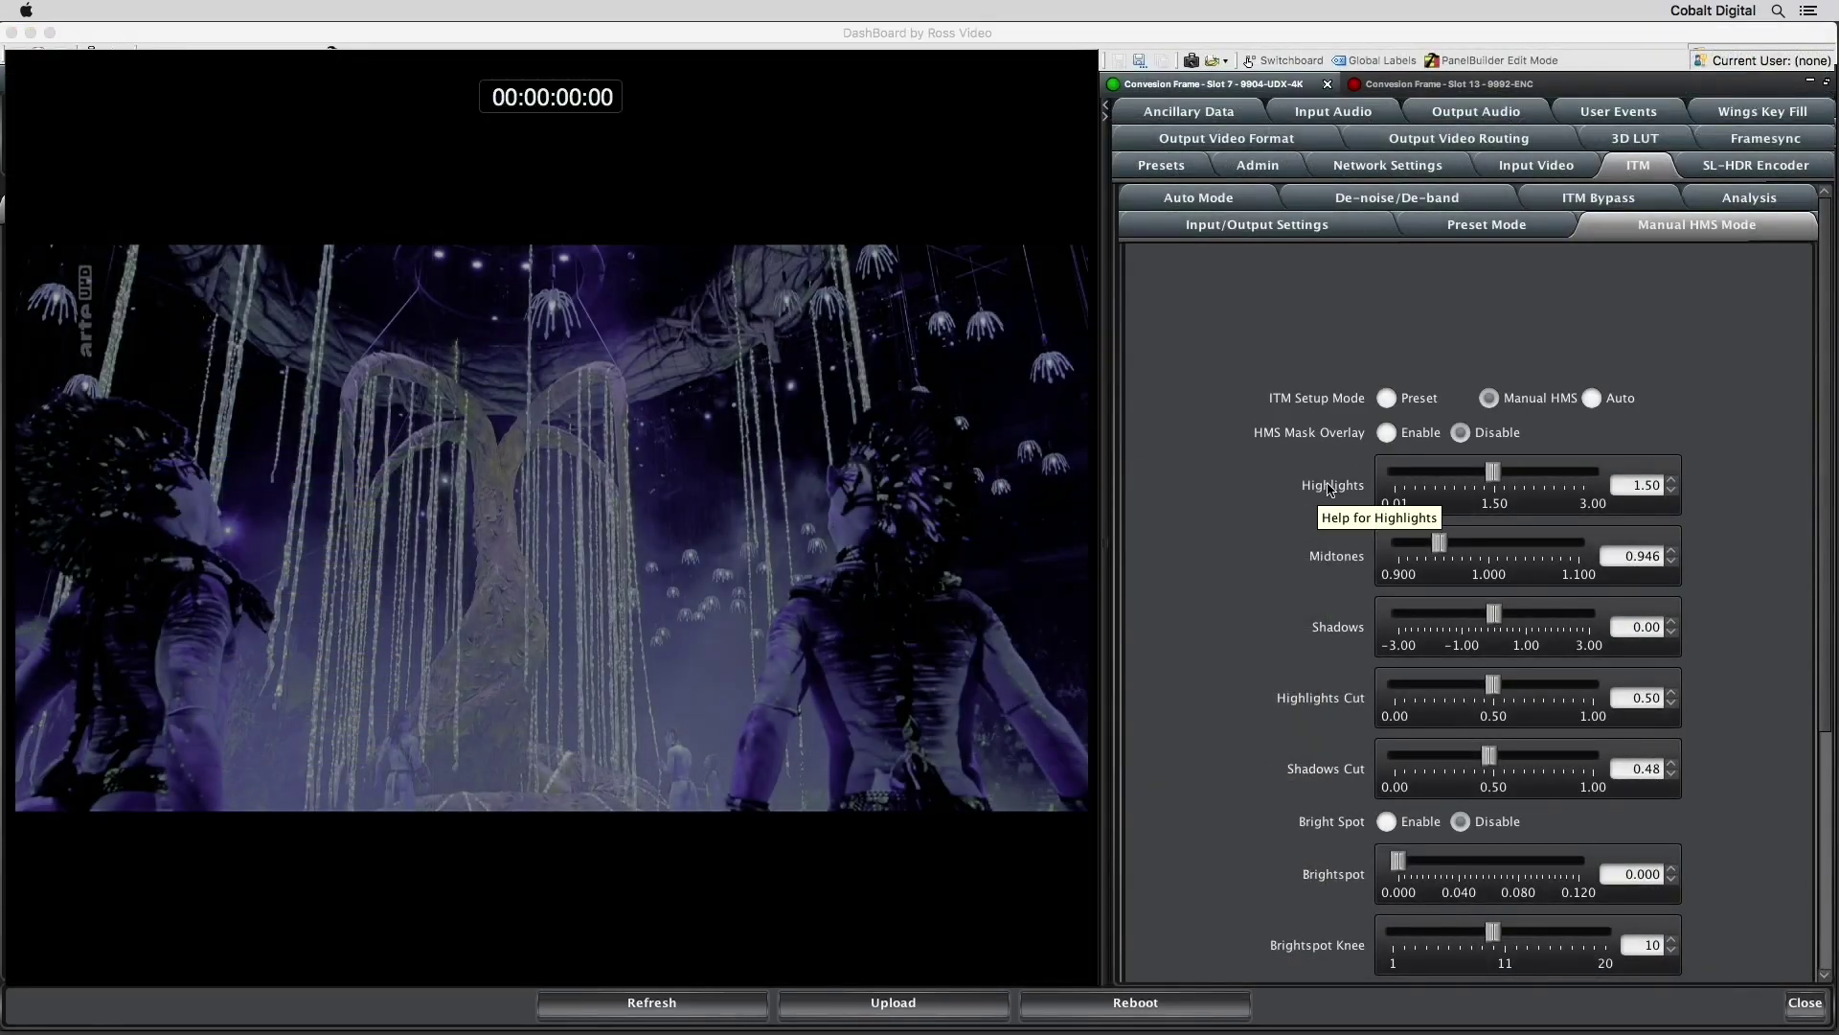
# Enable the HMS mask overlay in the manual HMS settings and adjust the Shadows Cut slightly
pyautogui.click(1391, 447)
pyautogui.click(1388, 433)
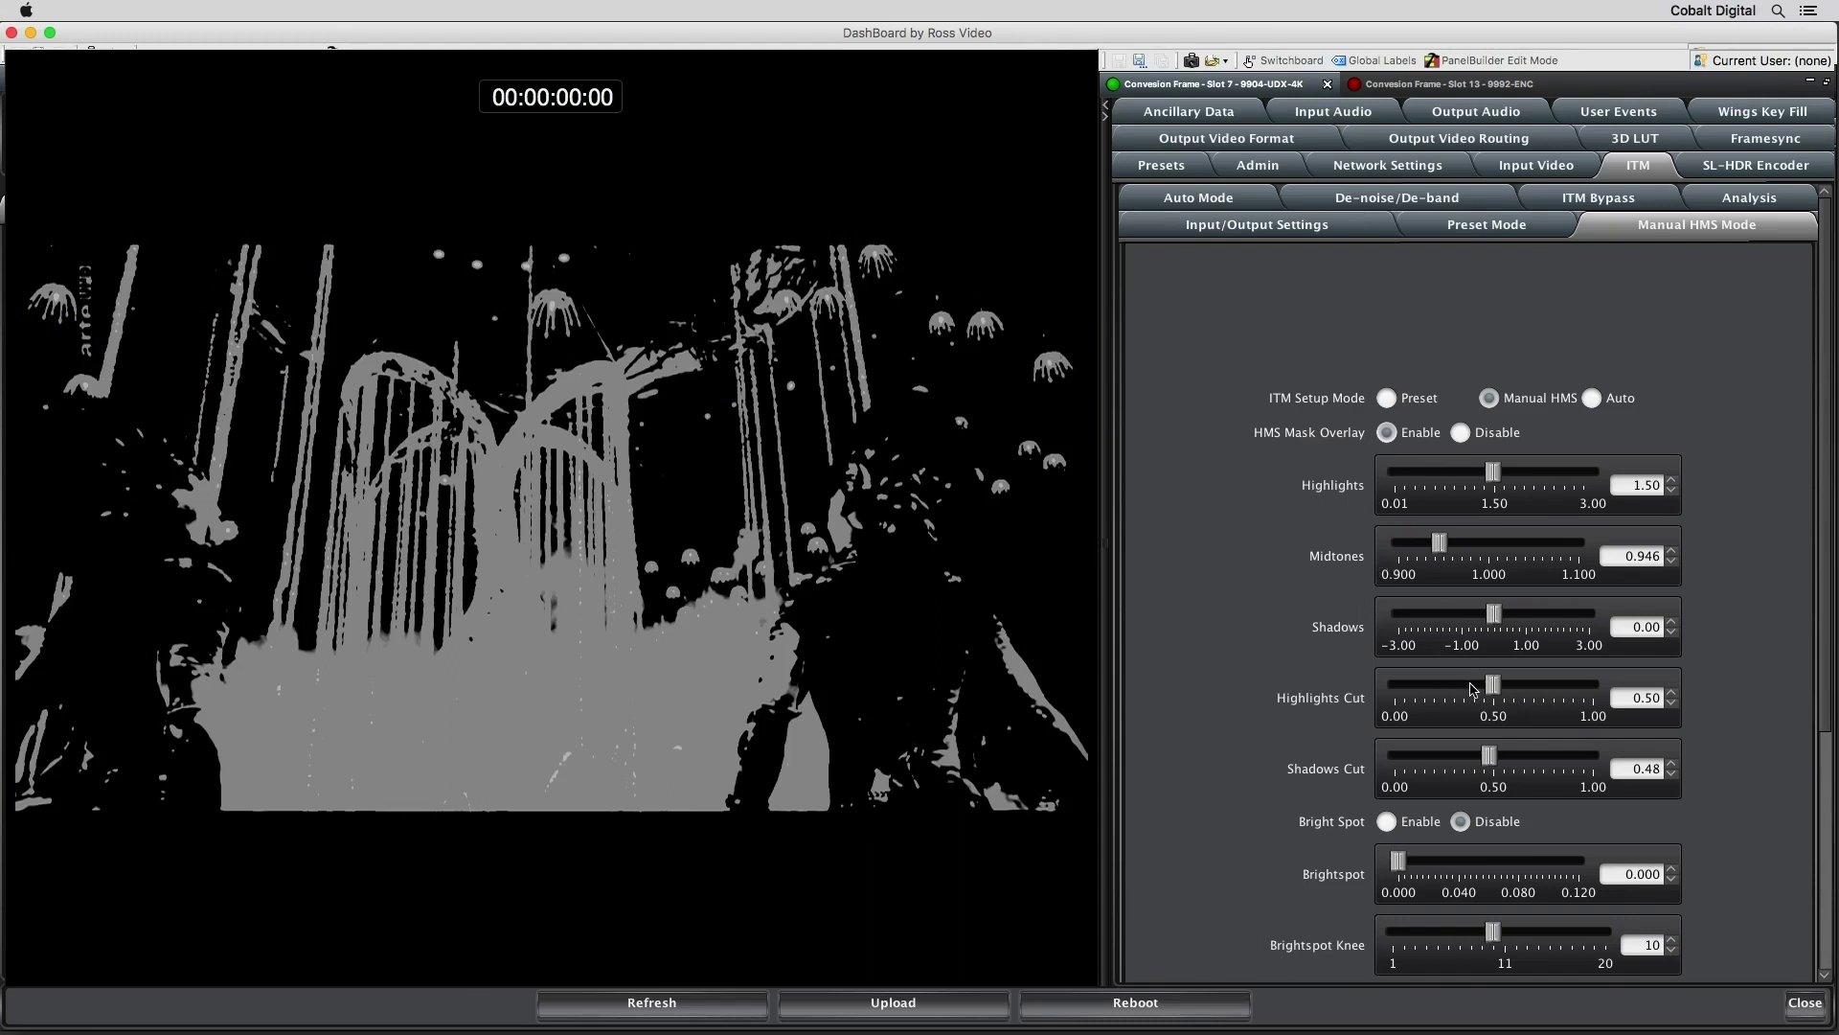
pyautogui.moveTo(1487, 761); pyautogui.dragTo(1495, 770)
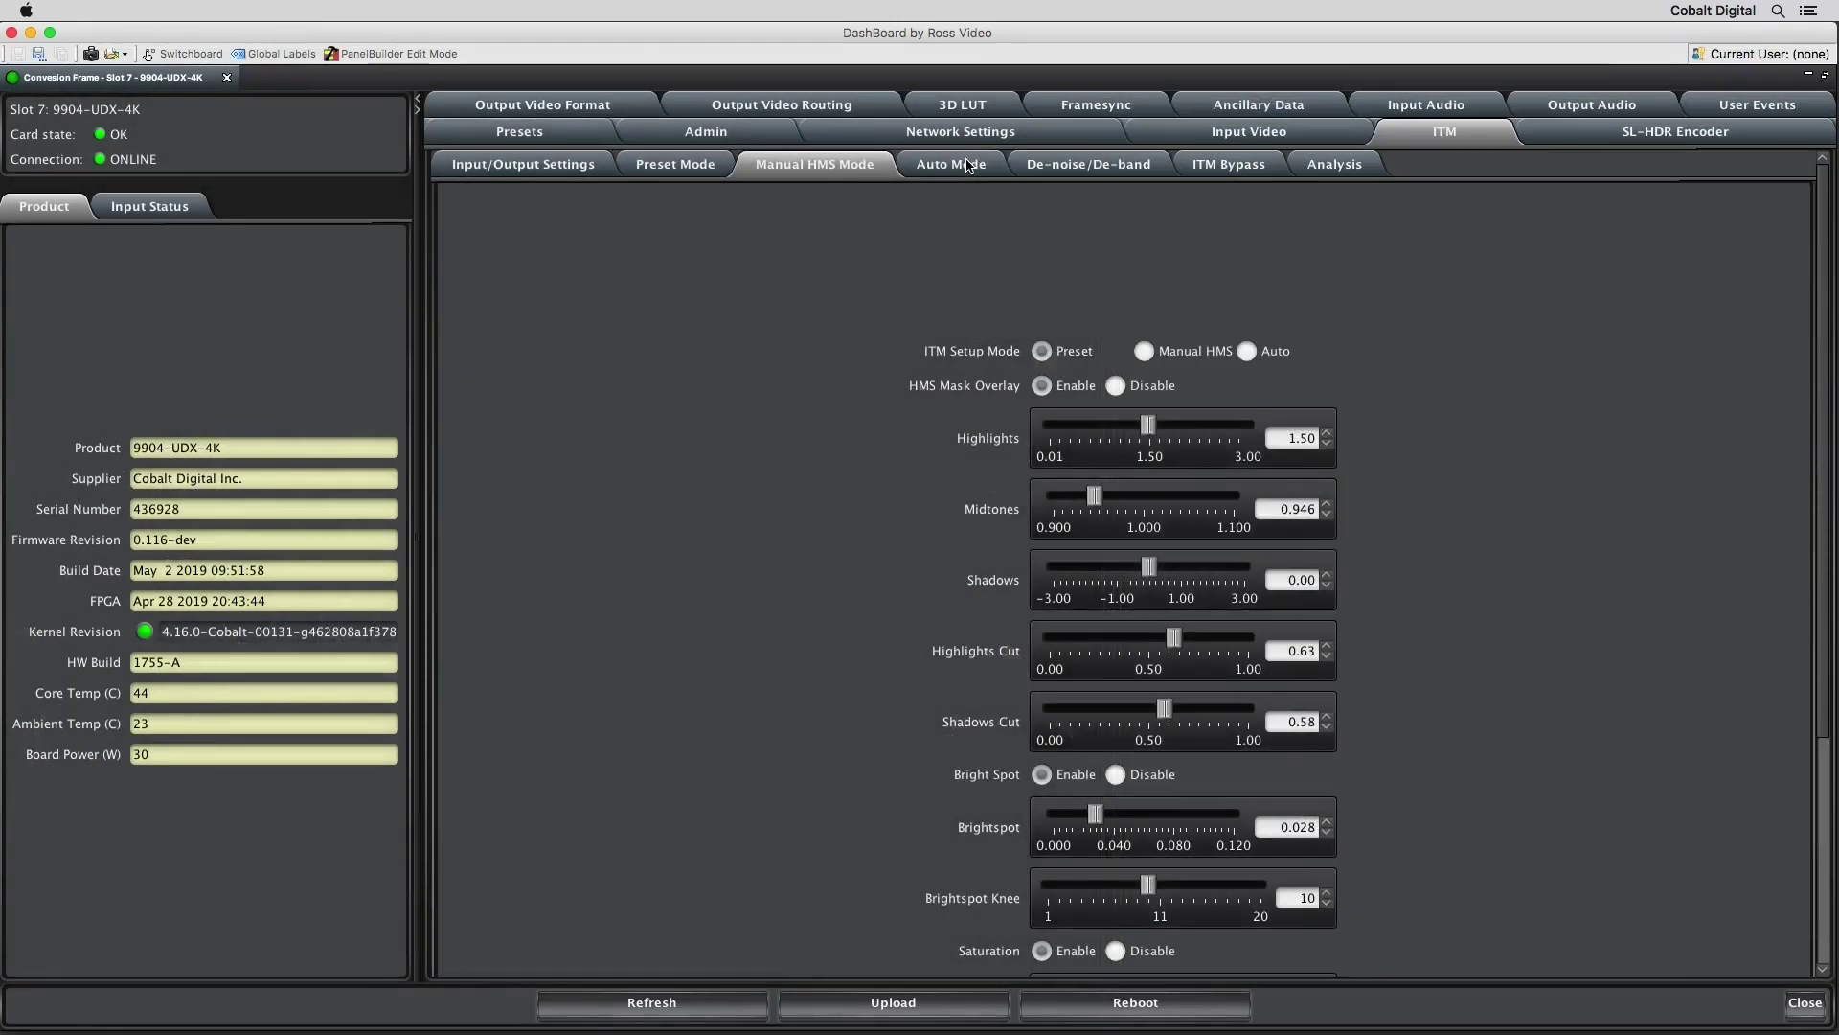
# In the ITM auto mode settings, keep Contrast / Light enabled and set Contrast to -0.50
pyautogui.click(969, 166)
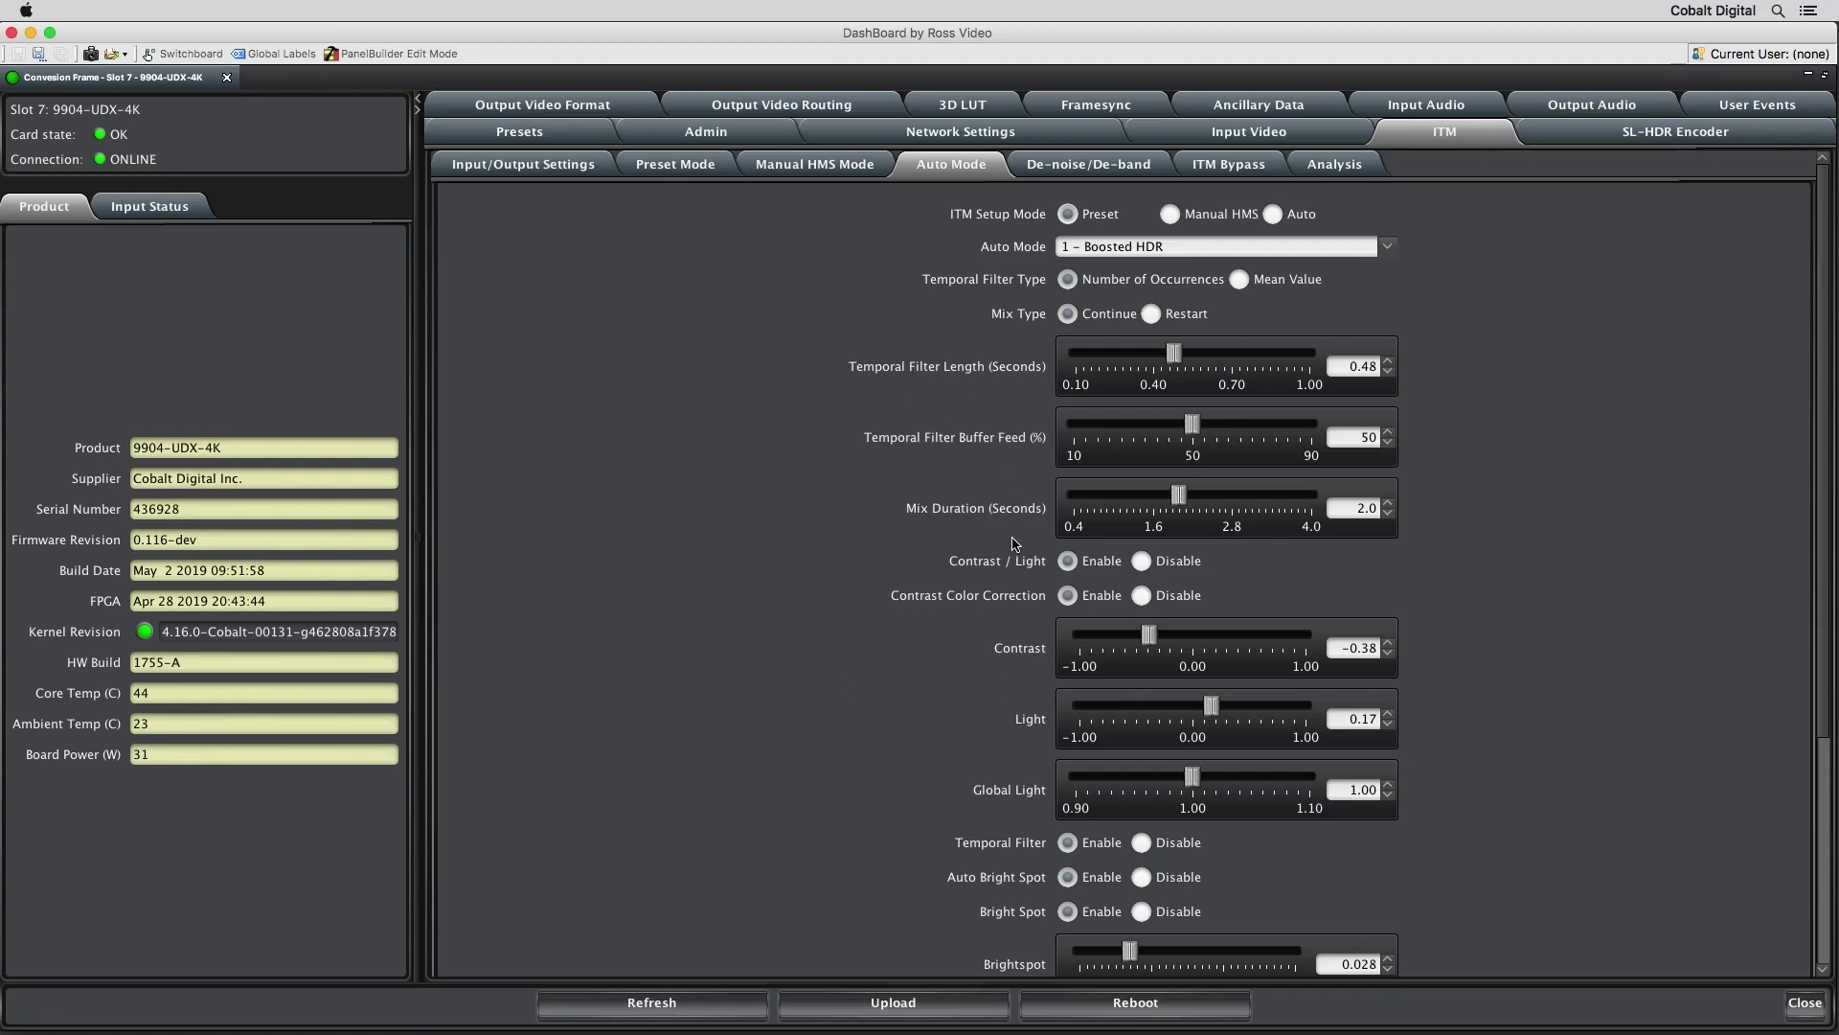
pyautogui.click(1141, 562)
pyautogui.click(1068, 562)
pyautogui.moveTo(1153, 640); pyautogui.dragTo(1152, 640)
# Keep Bright Spot enabled in auto mode, set Brightspot to 0.047 and adjust the Brightspot Knee
pyautogui.scroll(-3, 1116, 443)
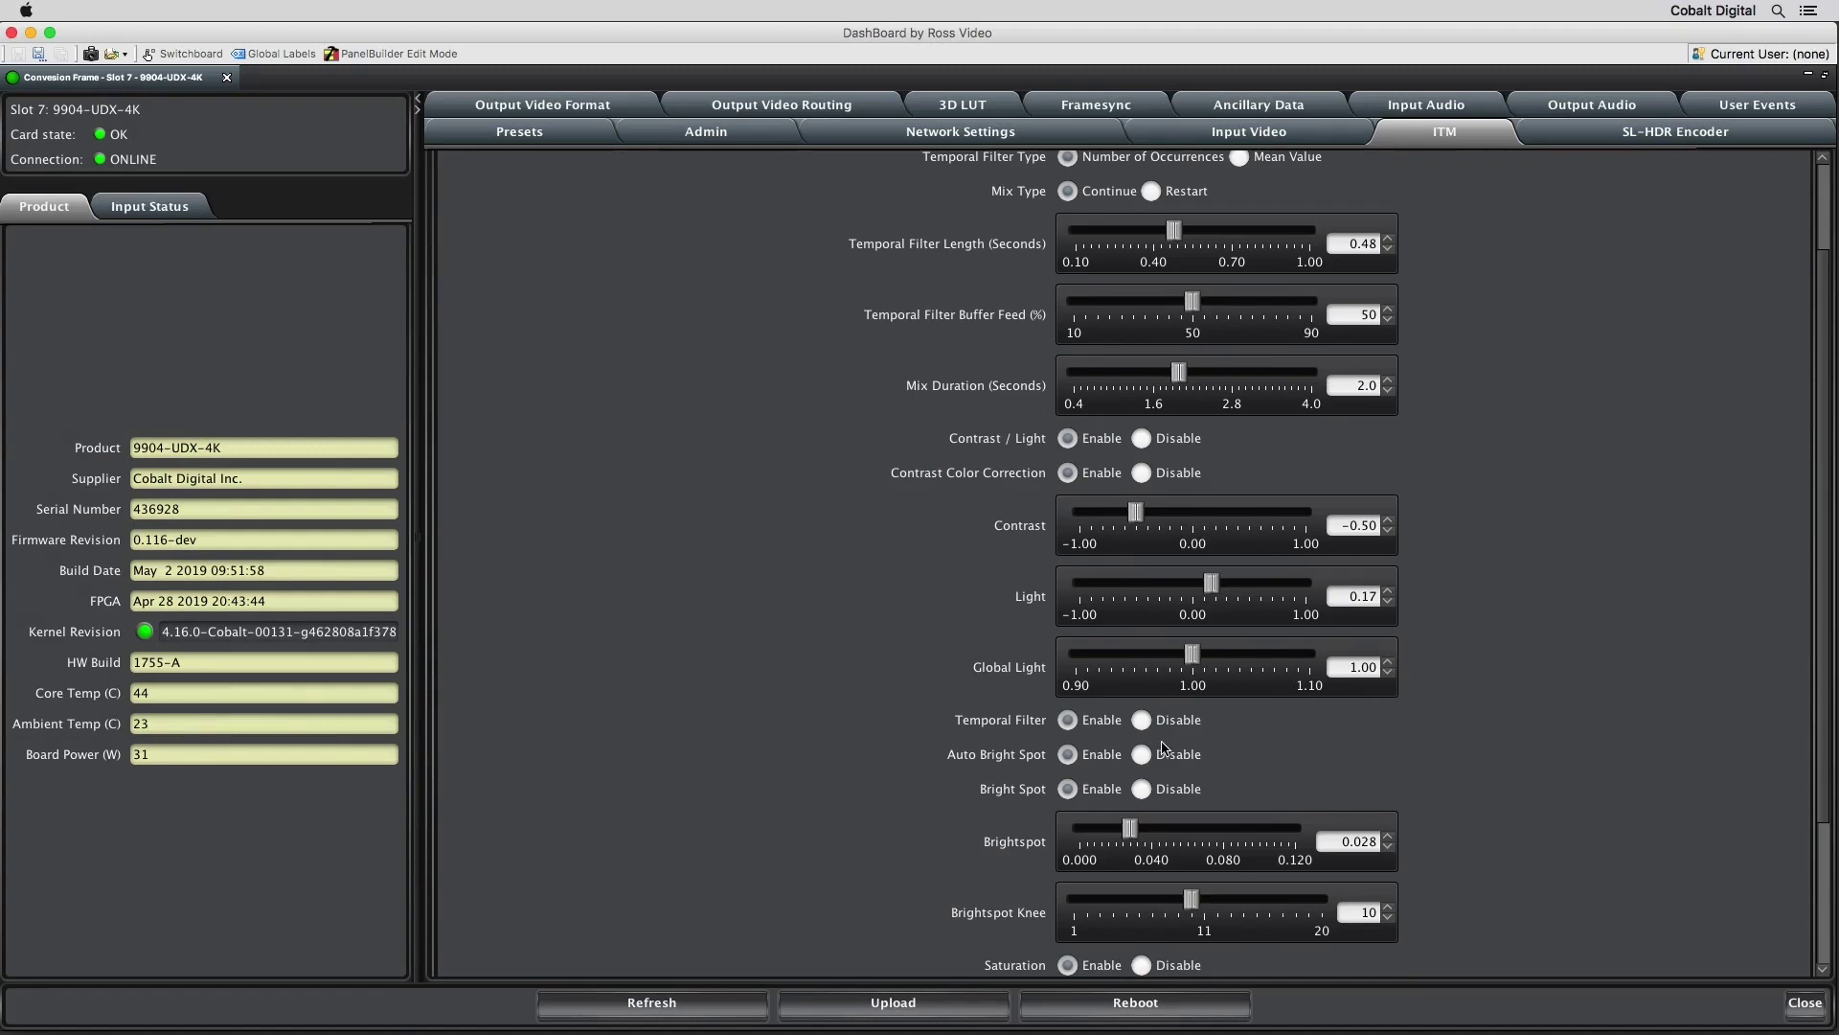
pyautogui.click(1143, 792)
pyautogui.click(1071, 791)
pyautogui.moveTo(1131, 833)
pyautogui.mouseDown()
pyautogui.moveTo(1180, 830)
pyautogui.moveTo(1164, 830)
pyautogui.mouseUp()
pyautogui.moveTo(1191, 902)
pyautogui.mouseDown()
pyautogui.moveTo(1164, 903)
pyautogui.moveTo(1192, 905)
pyautogui.mouseUp()
# Set the ITM debanding to Heavy after trying the other options, and raise the Debanding Threshold
pyautogui.scroll(3, 1528, 196)
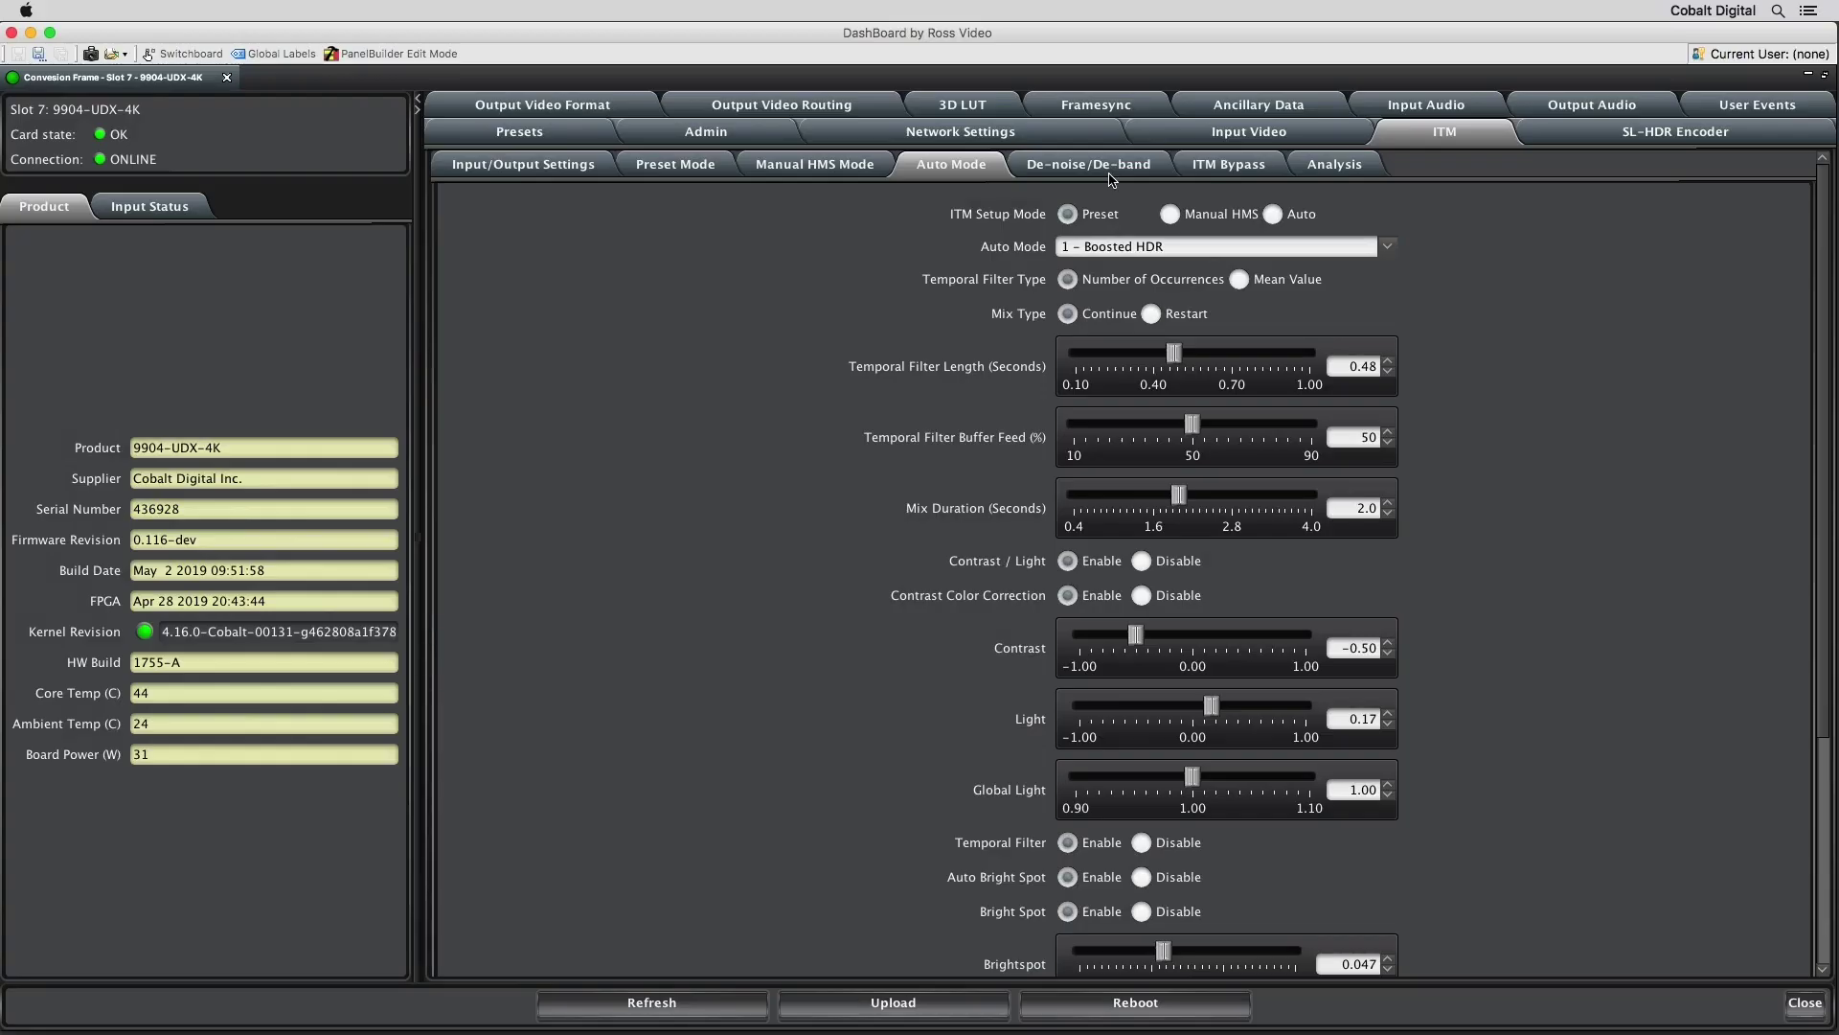
pyautogui.click(1111, 174)
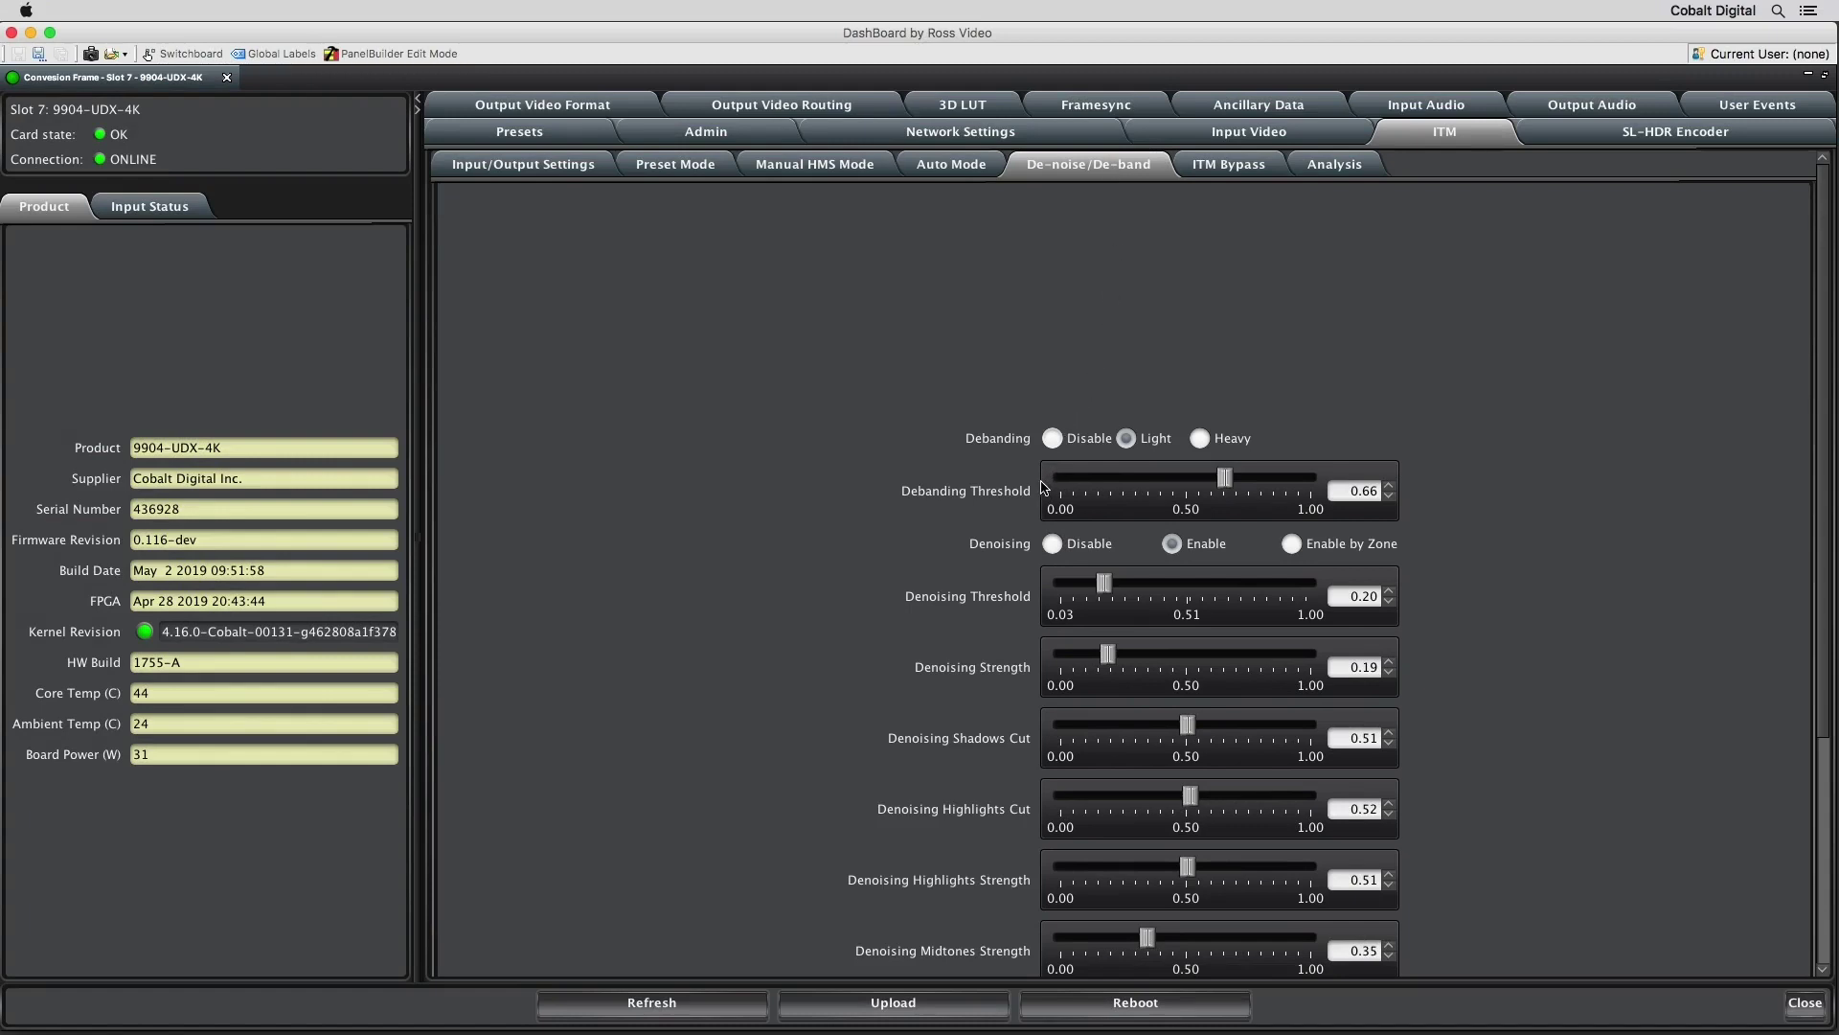
pyautogui.click(1052, 441)
pyautogui.click(1126, 440)
pyautogui.click(1200, 442)
pyautogui.moveTo(1234, 487)
pyautogui.mouseDown()
pyautogui.moveTo(1186, 489)
pyautogui.moveTo(1258, 491)
pyautogui.mouseUp()
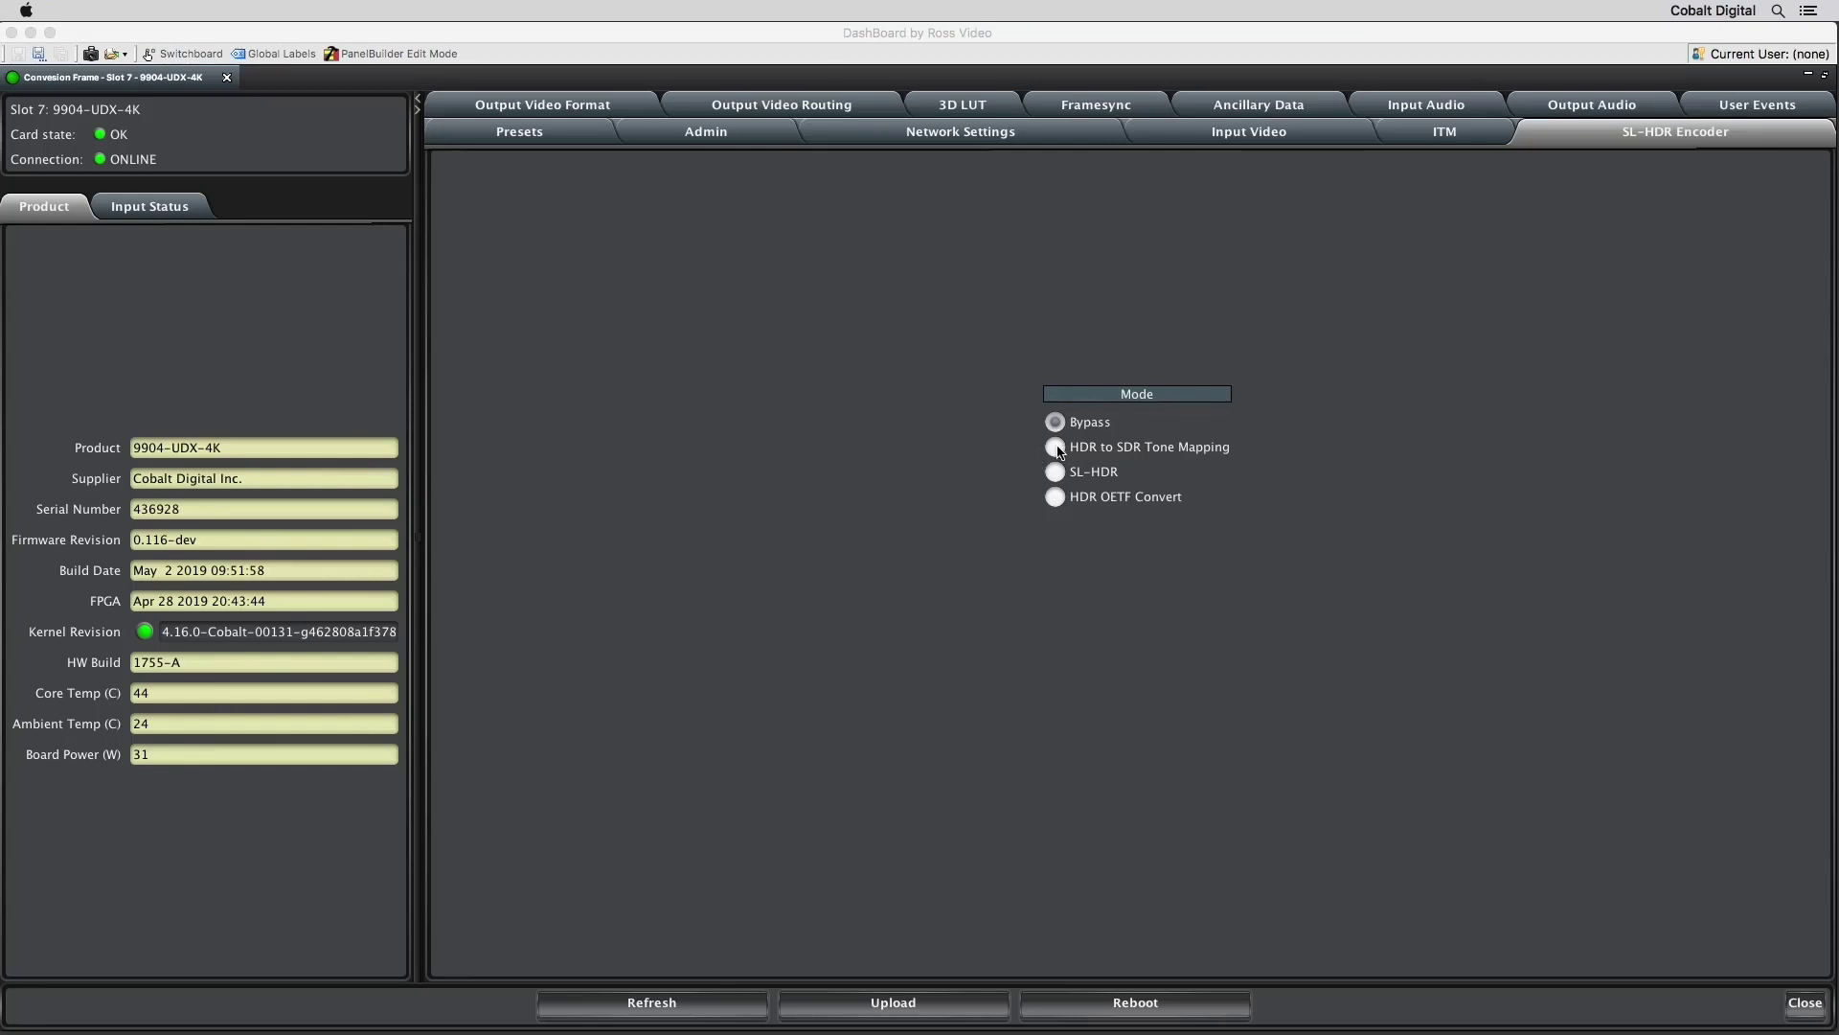
# Set the SL-HDR Encoder mode to HDR to SDR Tone Mapping, comparing it with Bypass
pyautogui.click(1057, 448)
pyautogui.click(1056, 449)
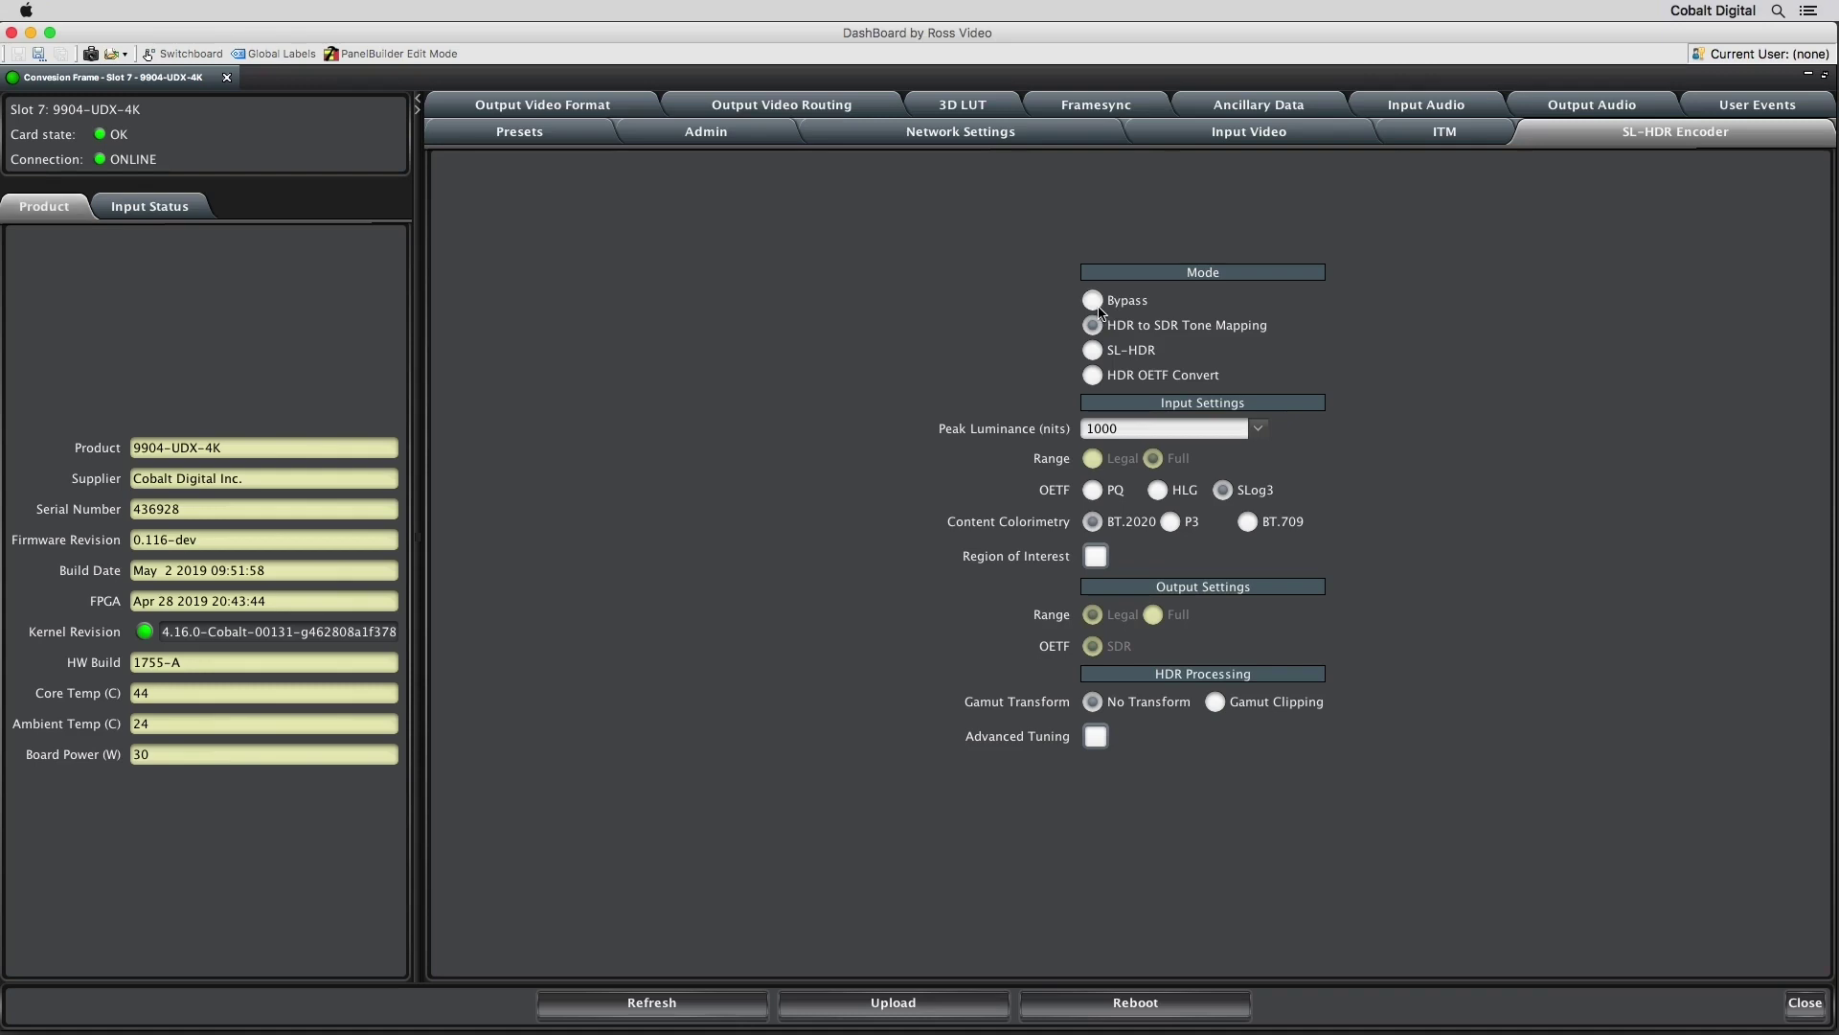
pyautogui.click(1093, 301)
pyautogui.click(1059, 450)
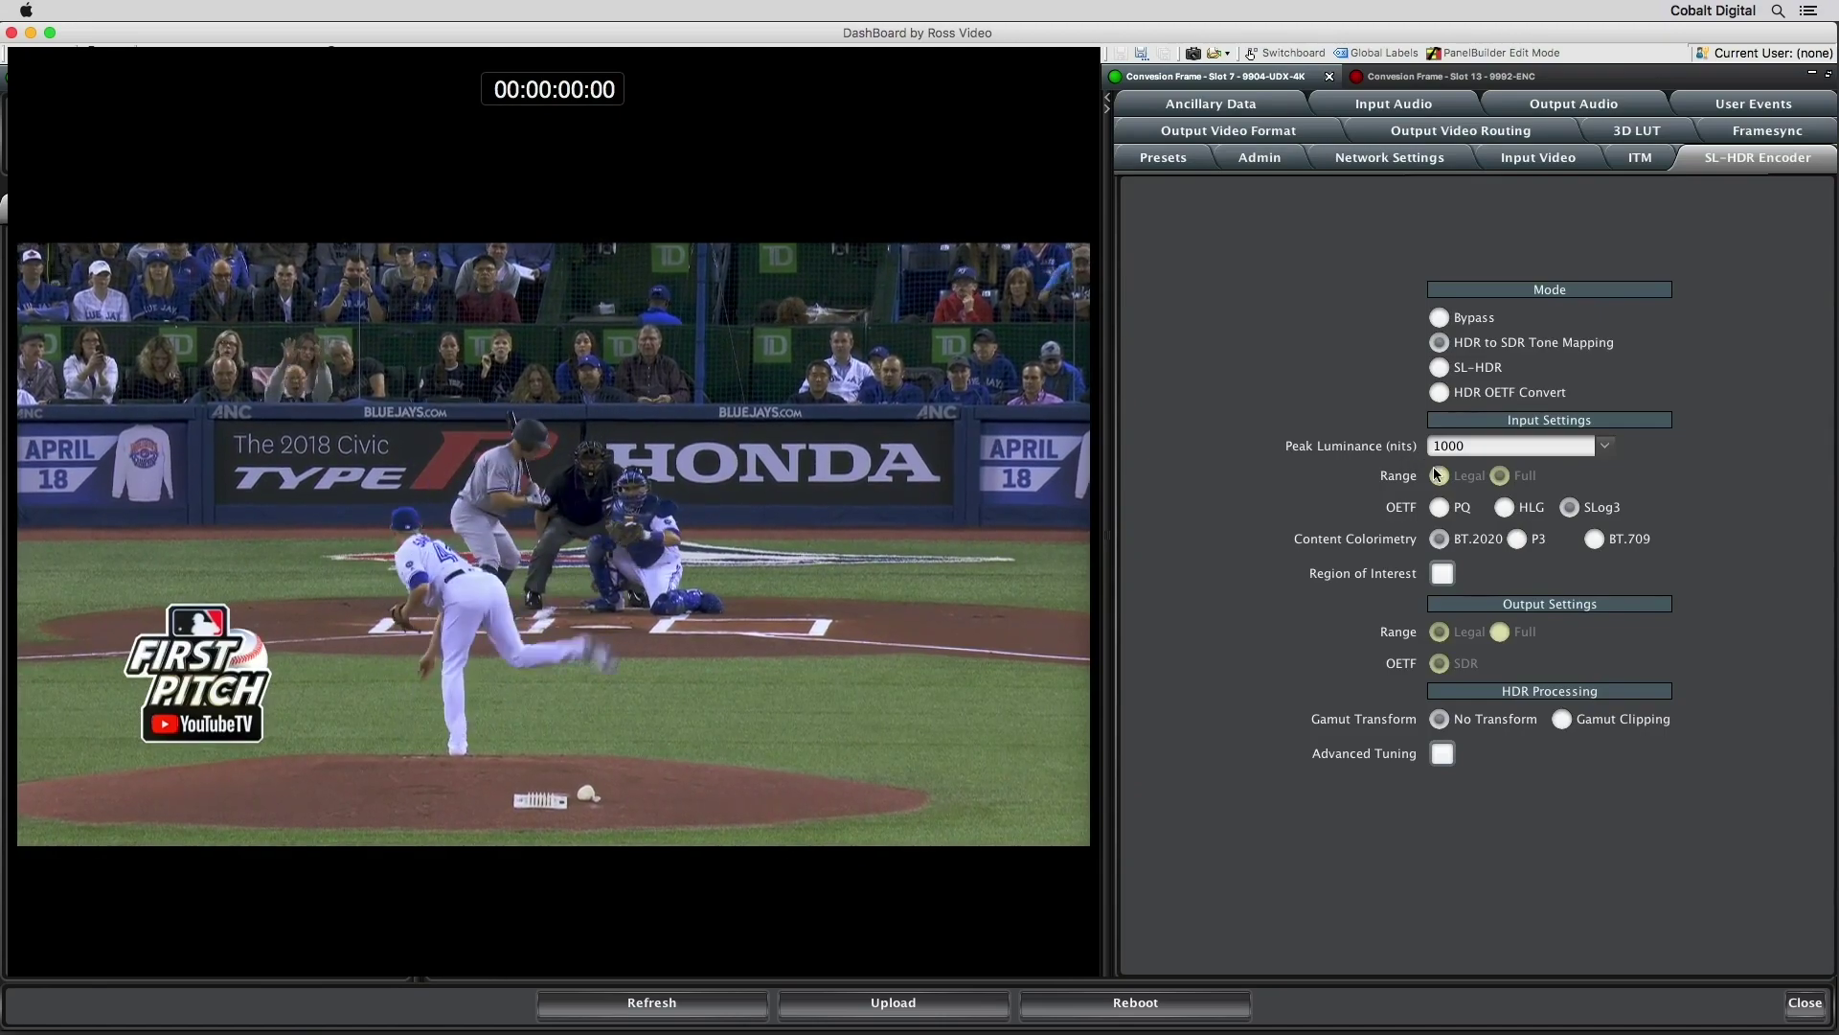
# Try the PQ and HLG input OETFs for the tone mapping and return to SLog3
pyautogui.click(1441, 508)
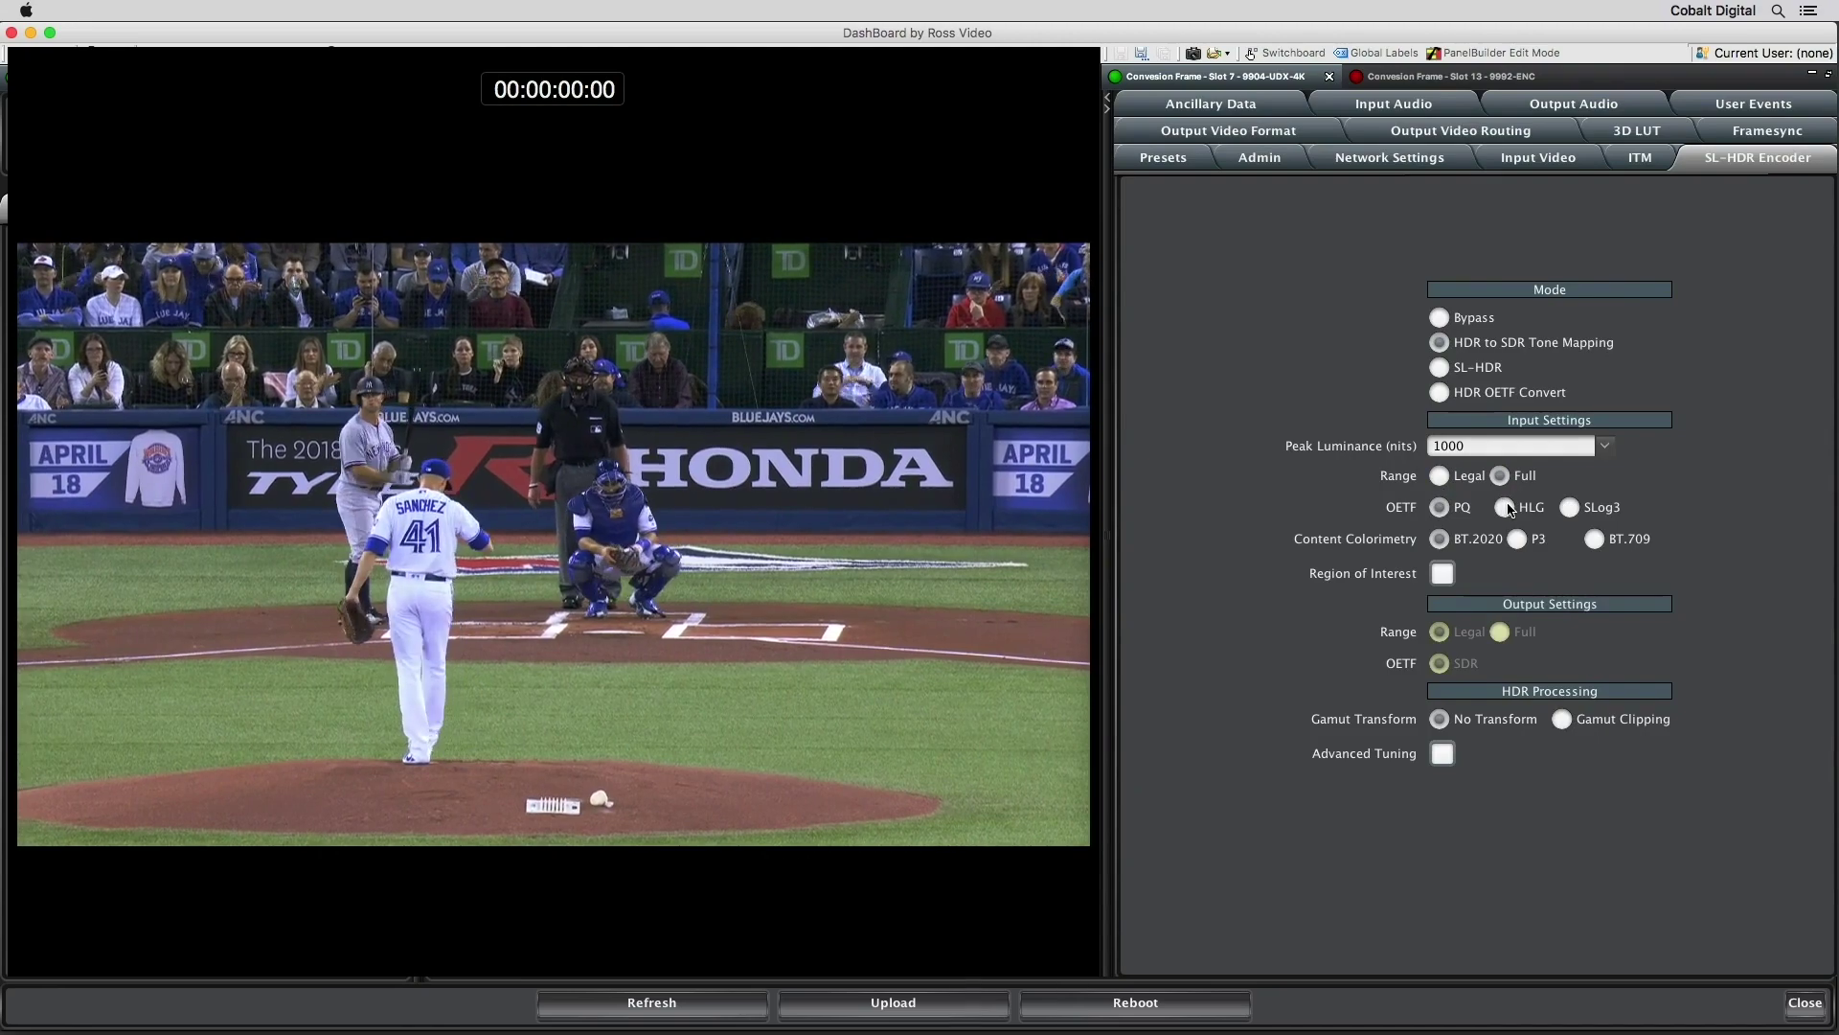
pyautogui.click(1506, 508)
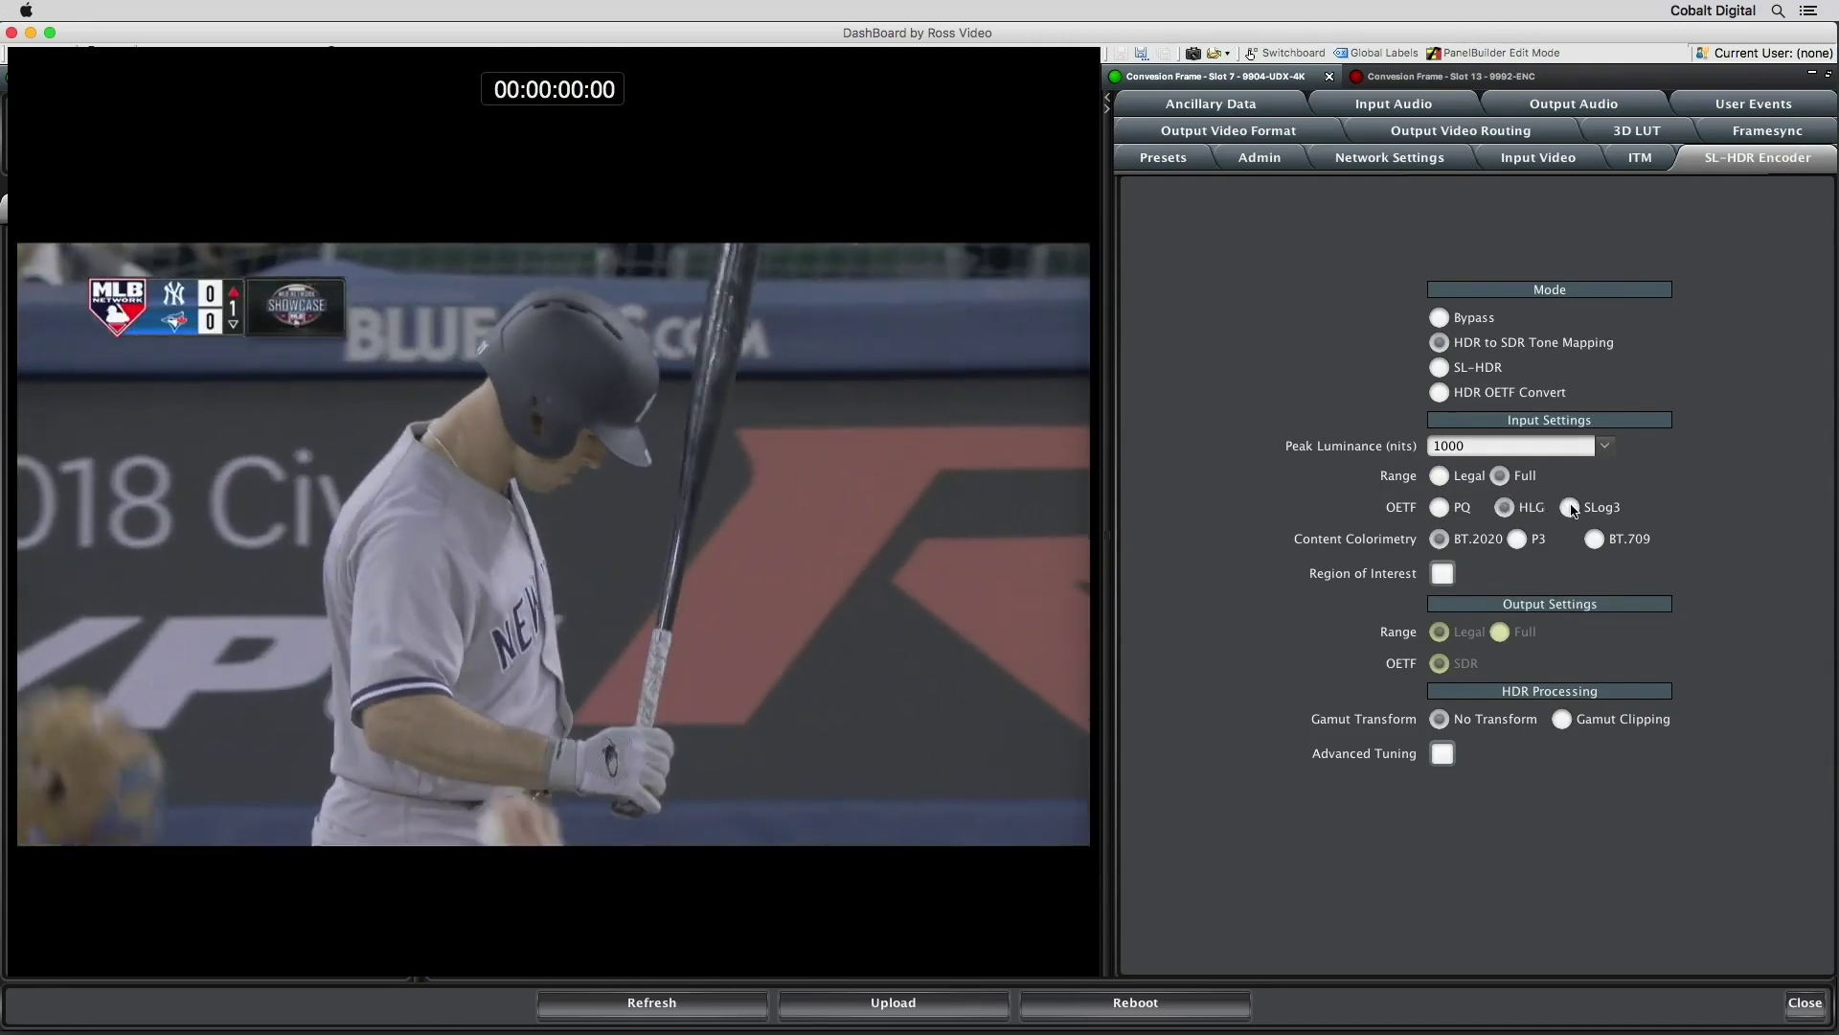
pyautogui.click(1573, 509)
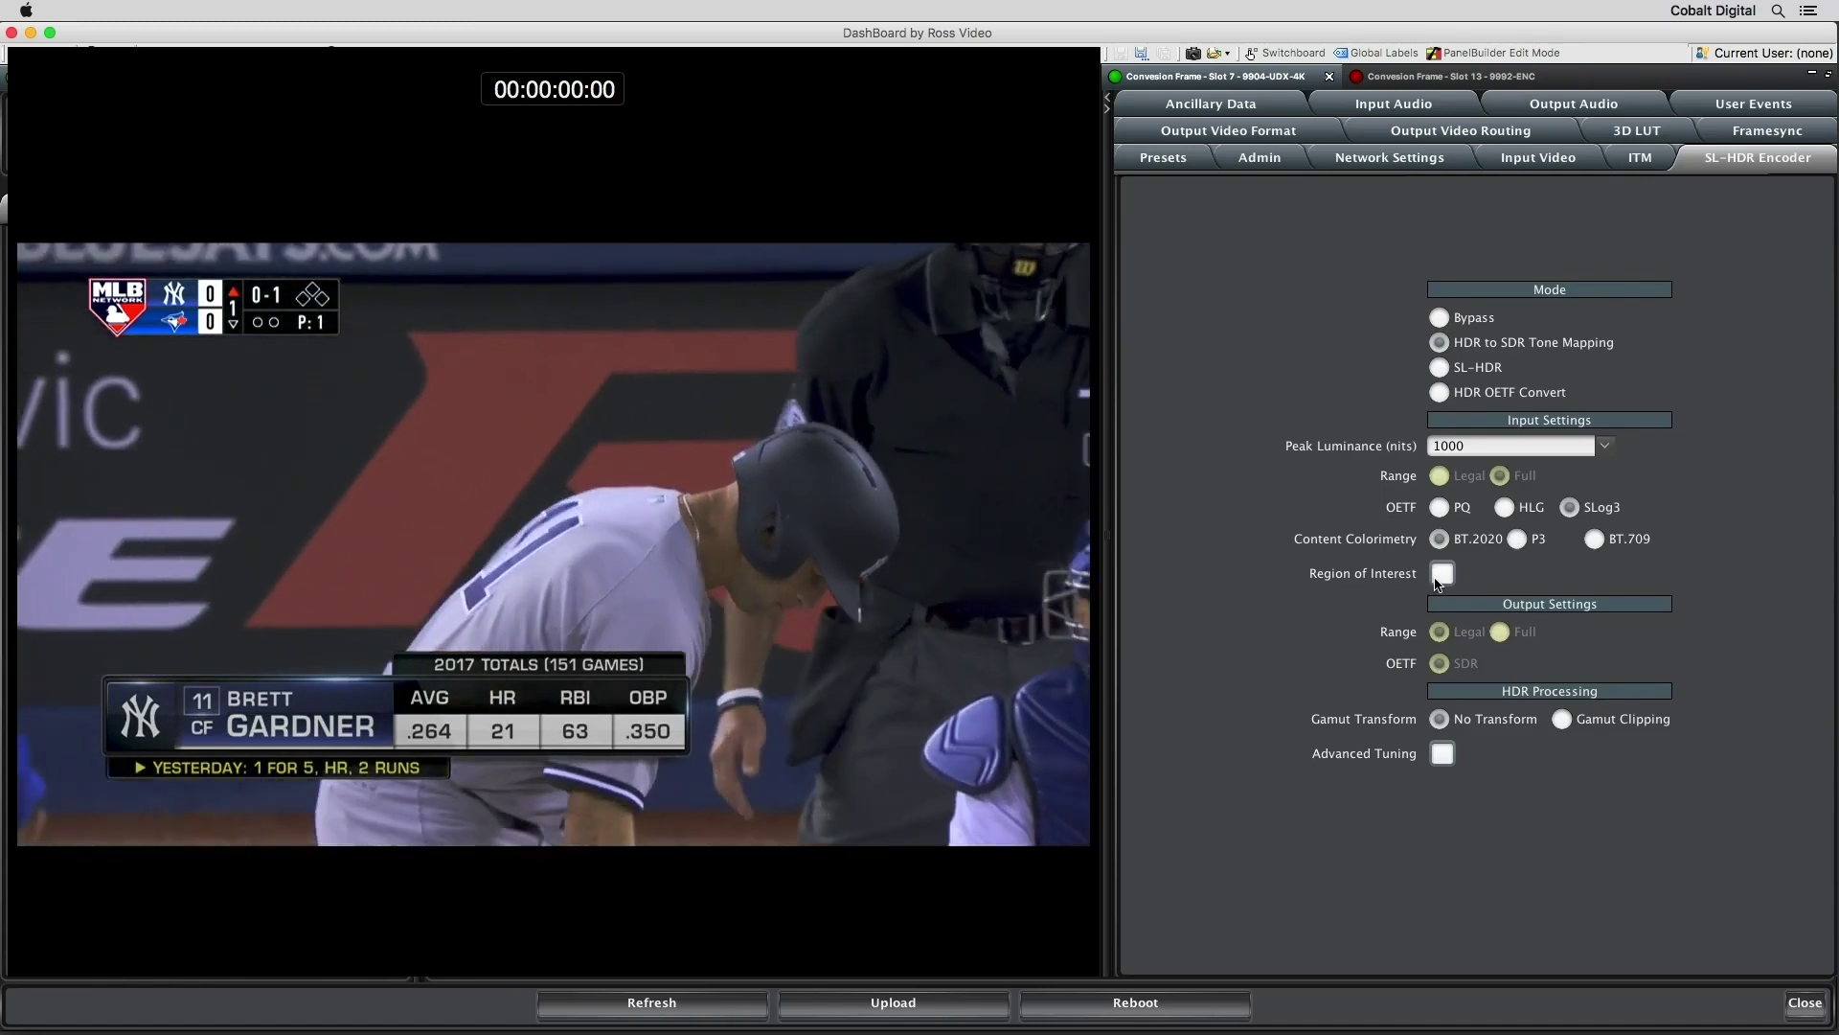
# Try the region of interest with its overlay enabled, setting the left edge to 0 and moving the right edge inward
pyautogui.click(1442, 575)
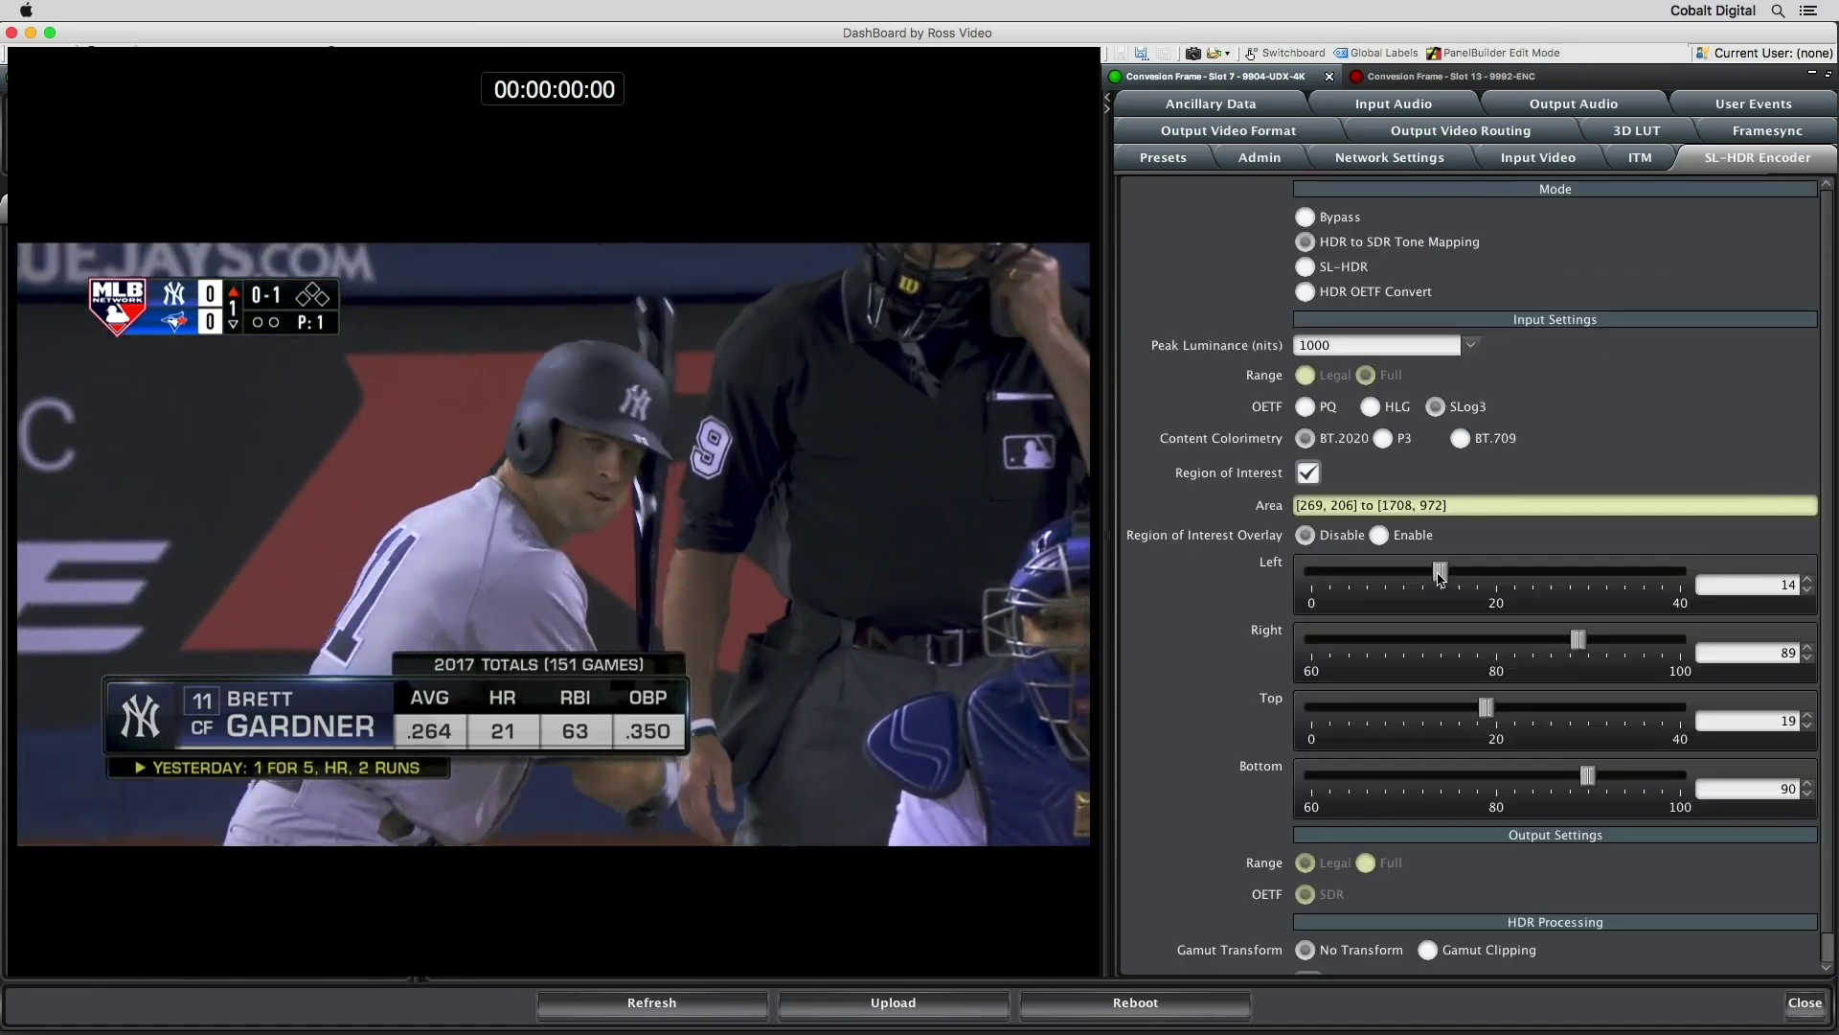
pyautogui.click(1380, 535)
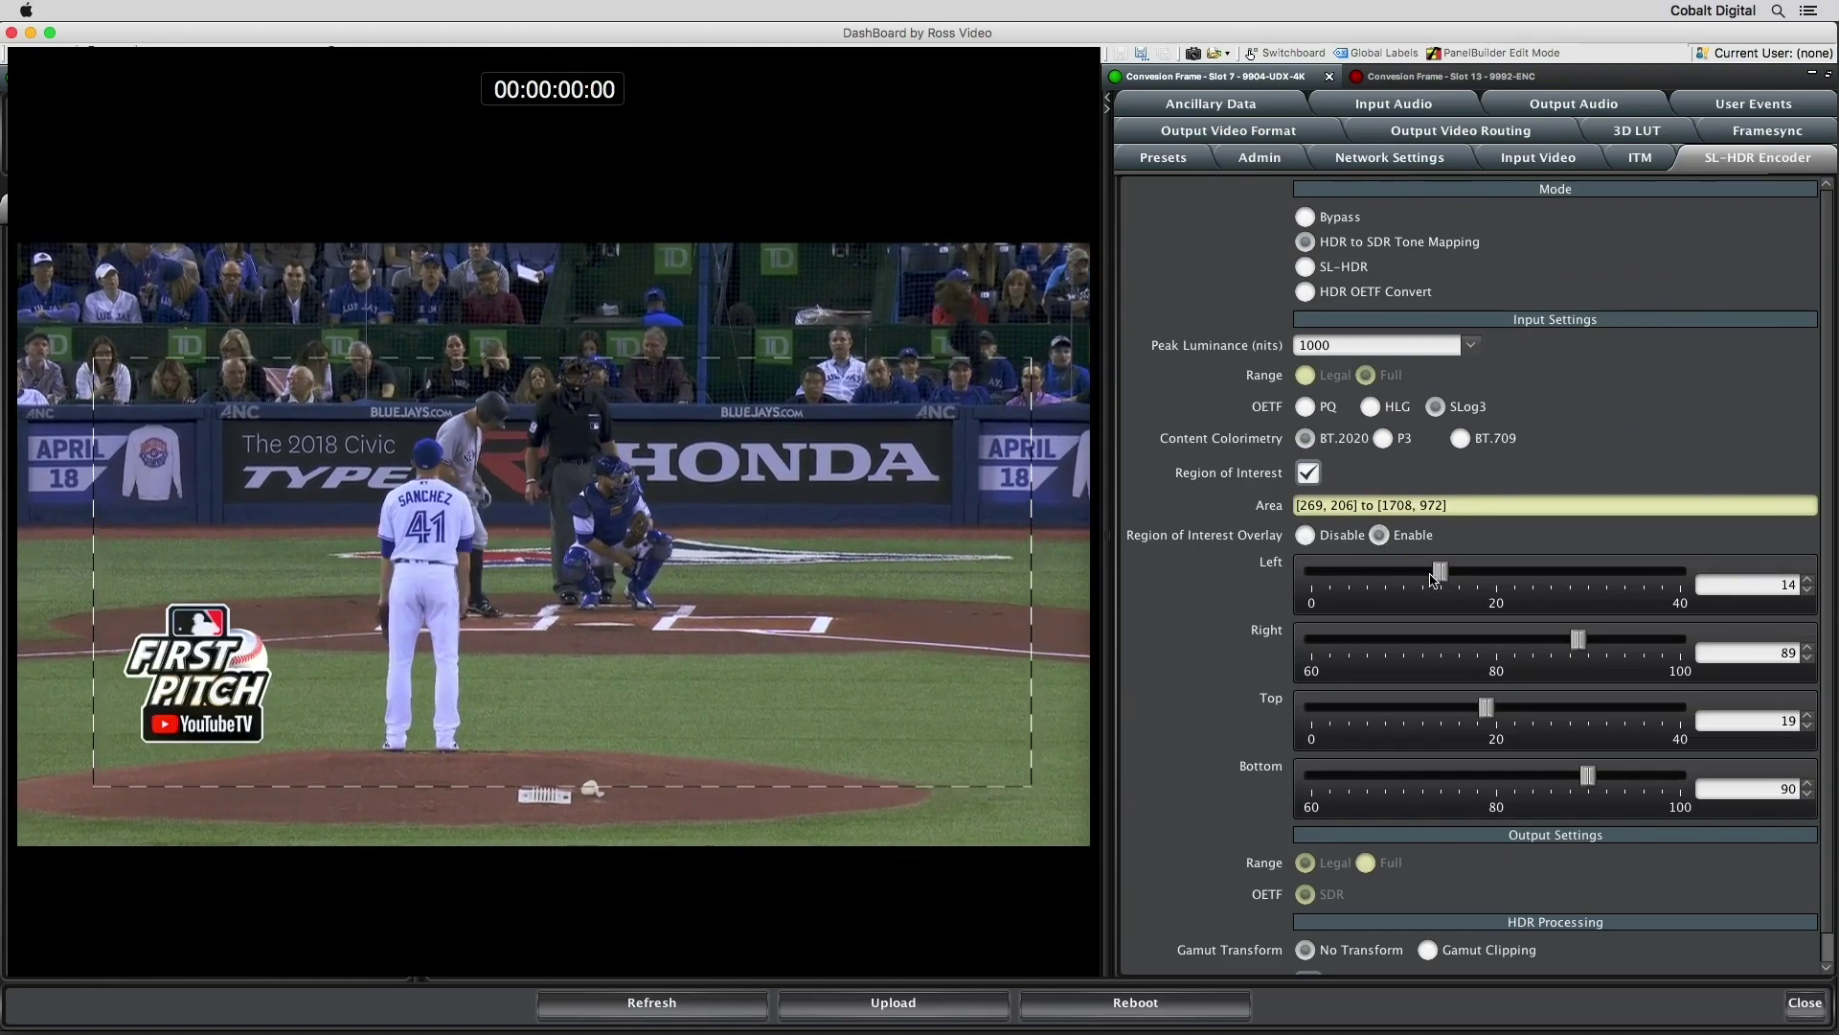
pyautogui.moveTo(1442, 575); pyautogui.dragTo(1294, 580)
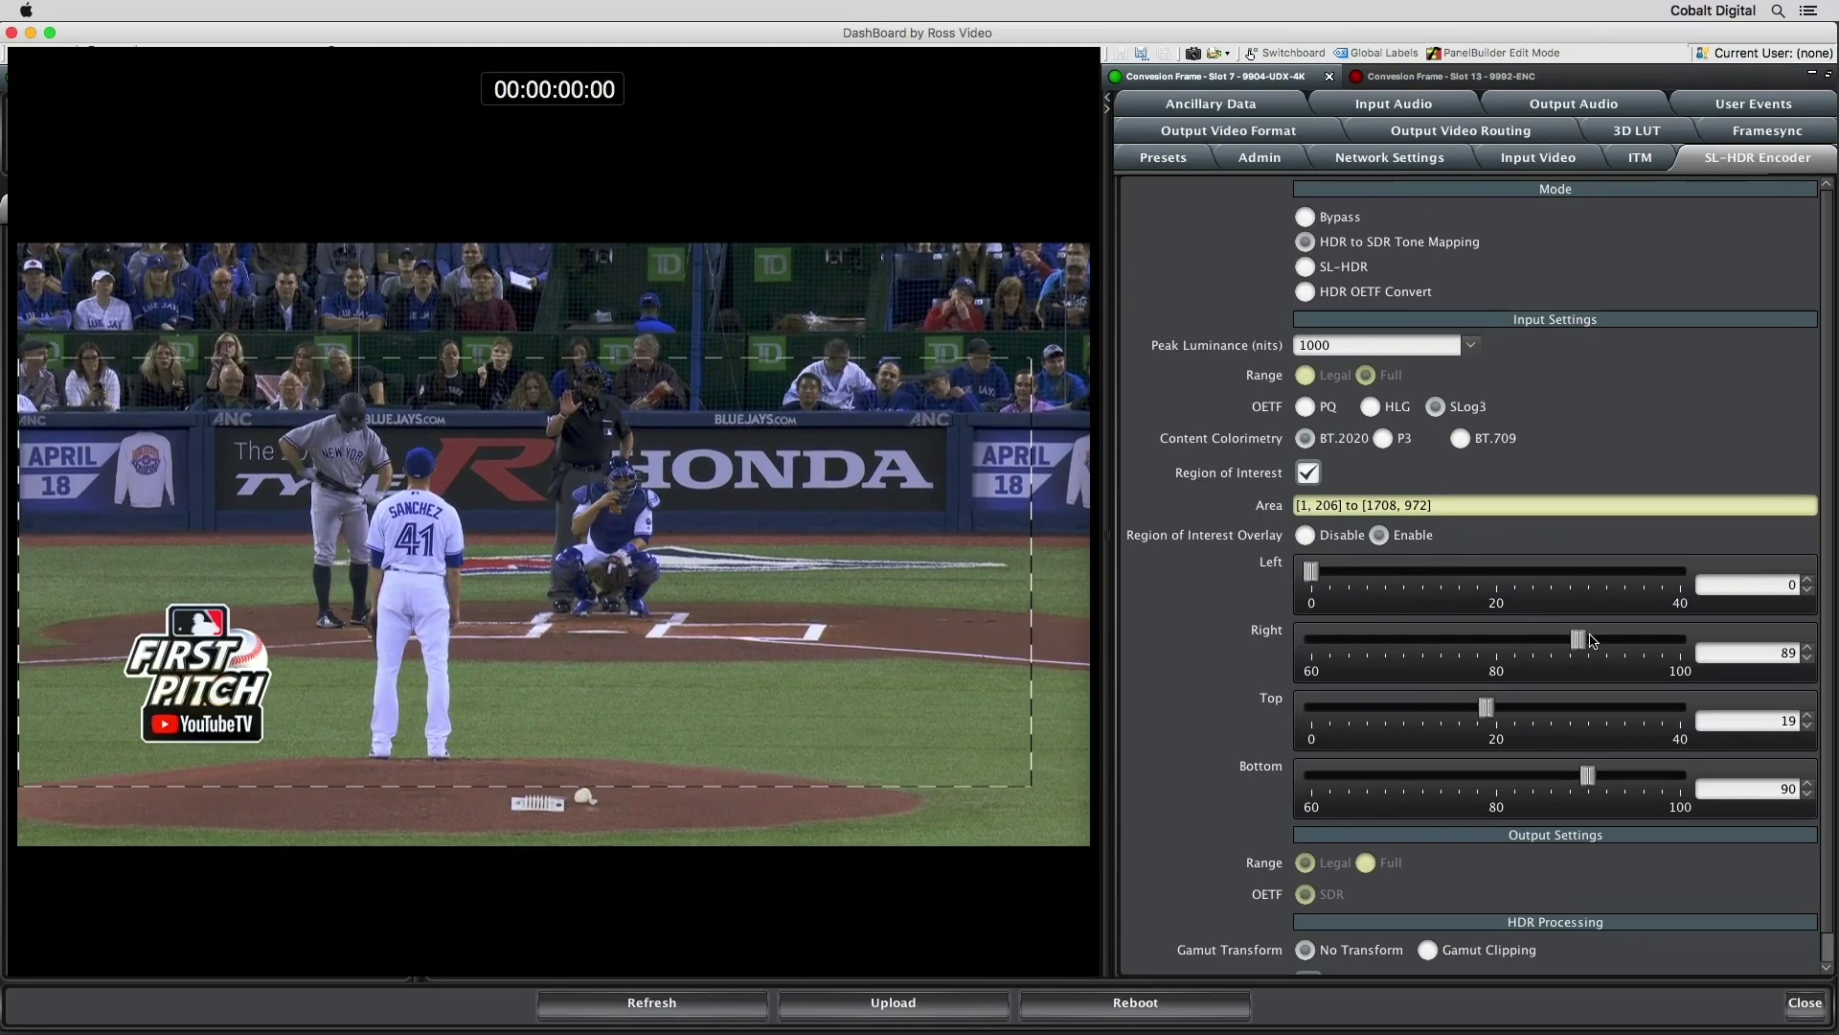
pyautogui.moveTo(1582, 644); pyautogui.dragTo(1461, 640)
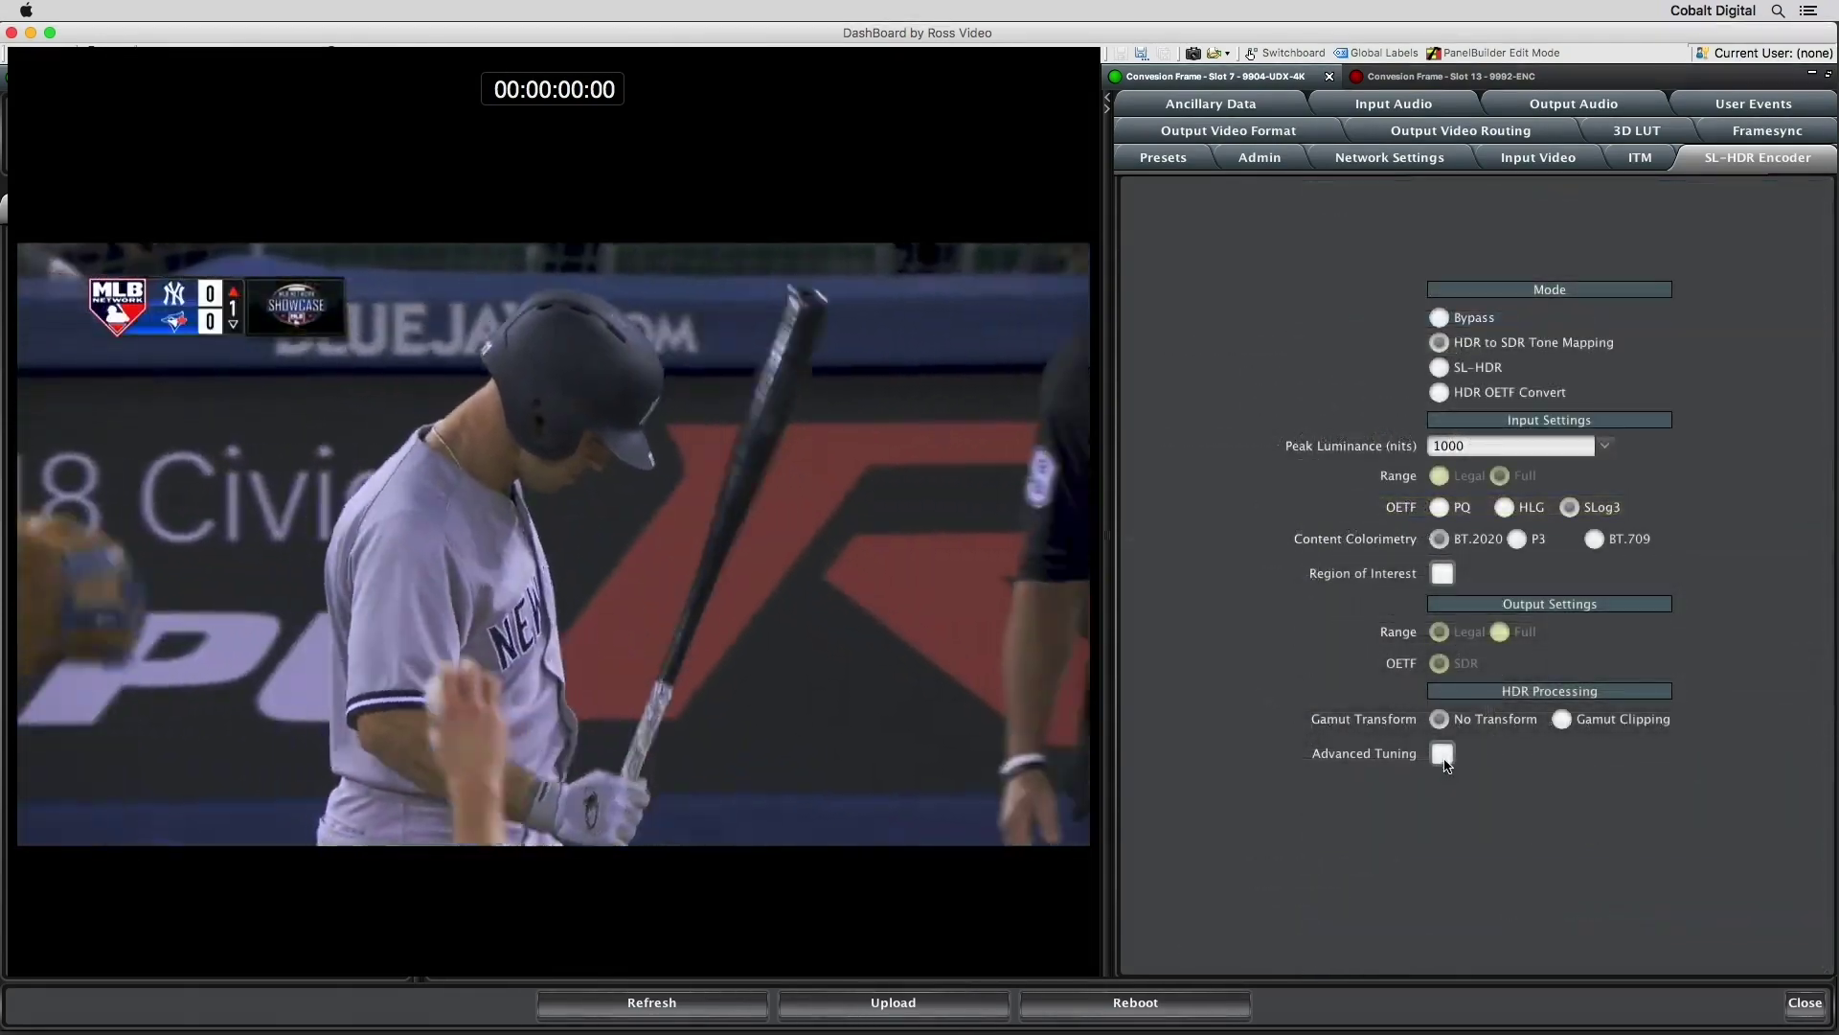
# Enable Advanced Tuning for the HDR to SDR tone mapping, keep Lift at 0.000 and set Gain to 1.714
pyautogui.click(1443, 755)
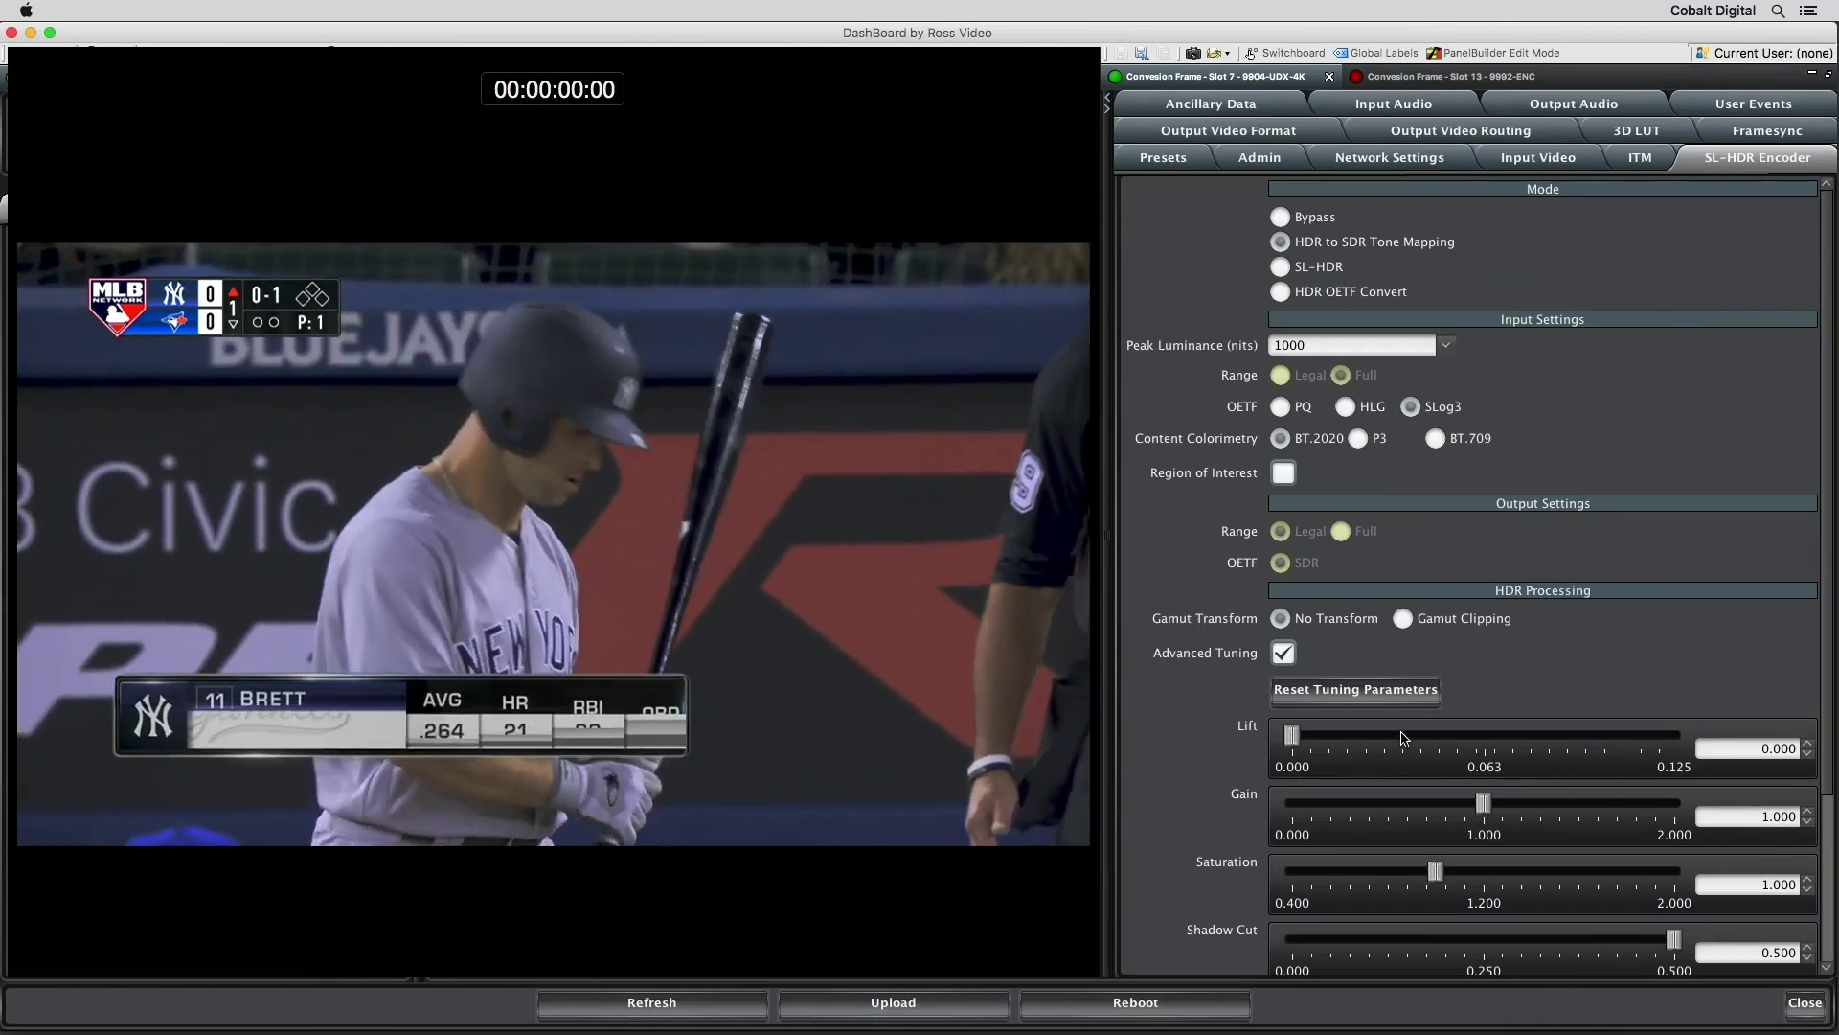
pyautogui.scroll(-5, 1828, 654)
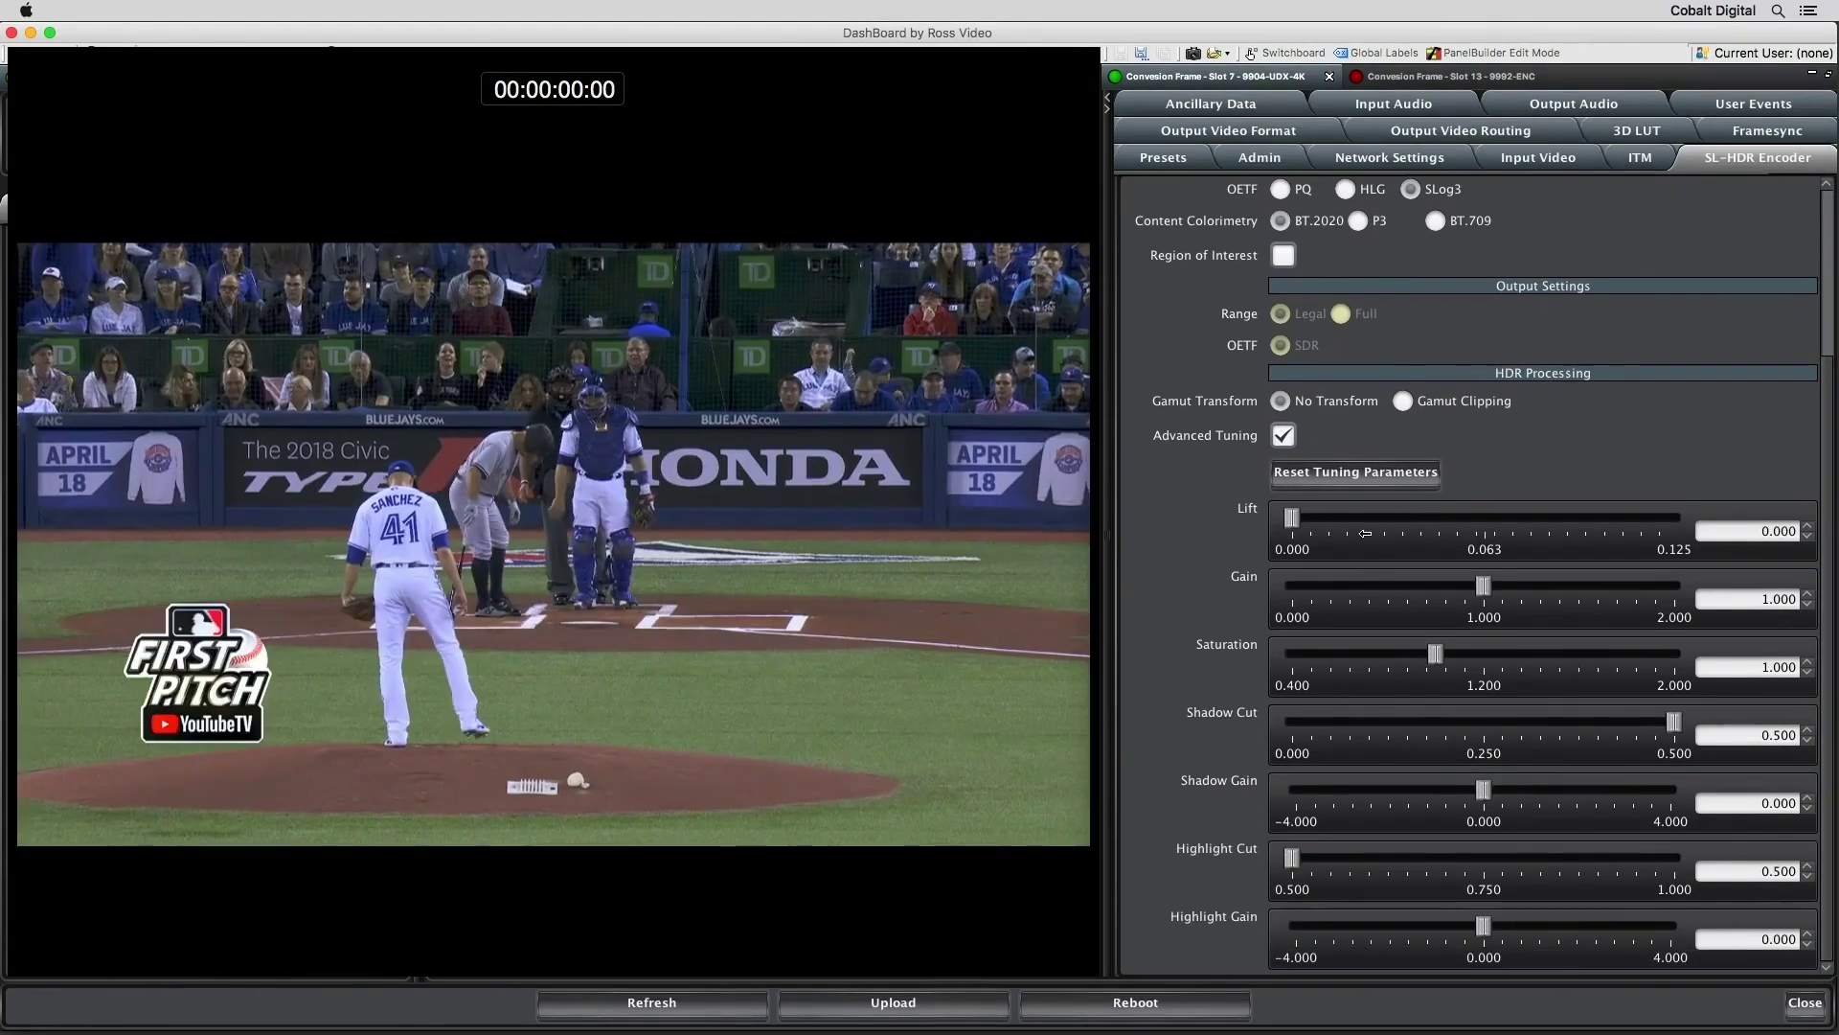
pyautogui.moveTo(1293, 517); pyautogui.dragTo(1257, 541)
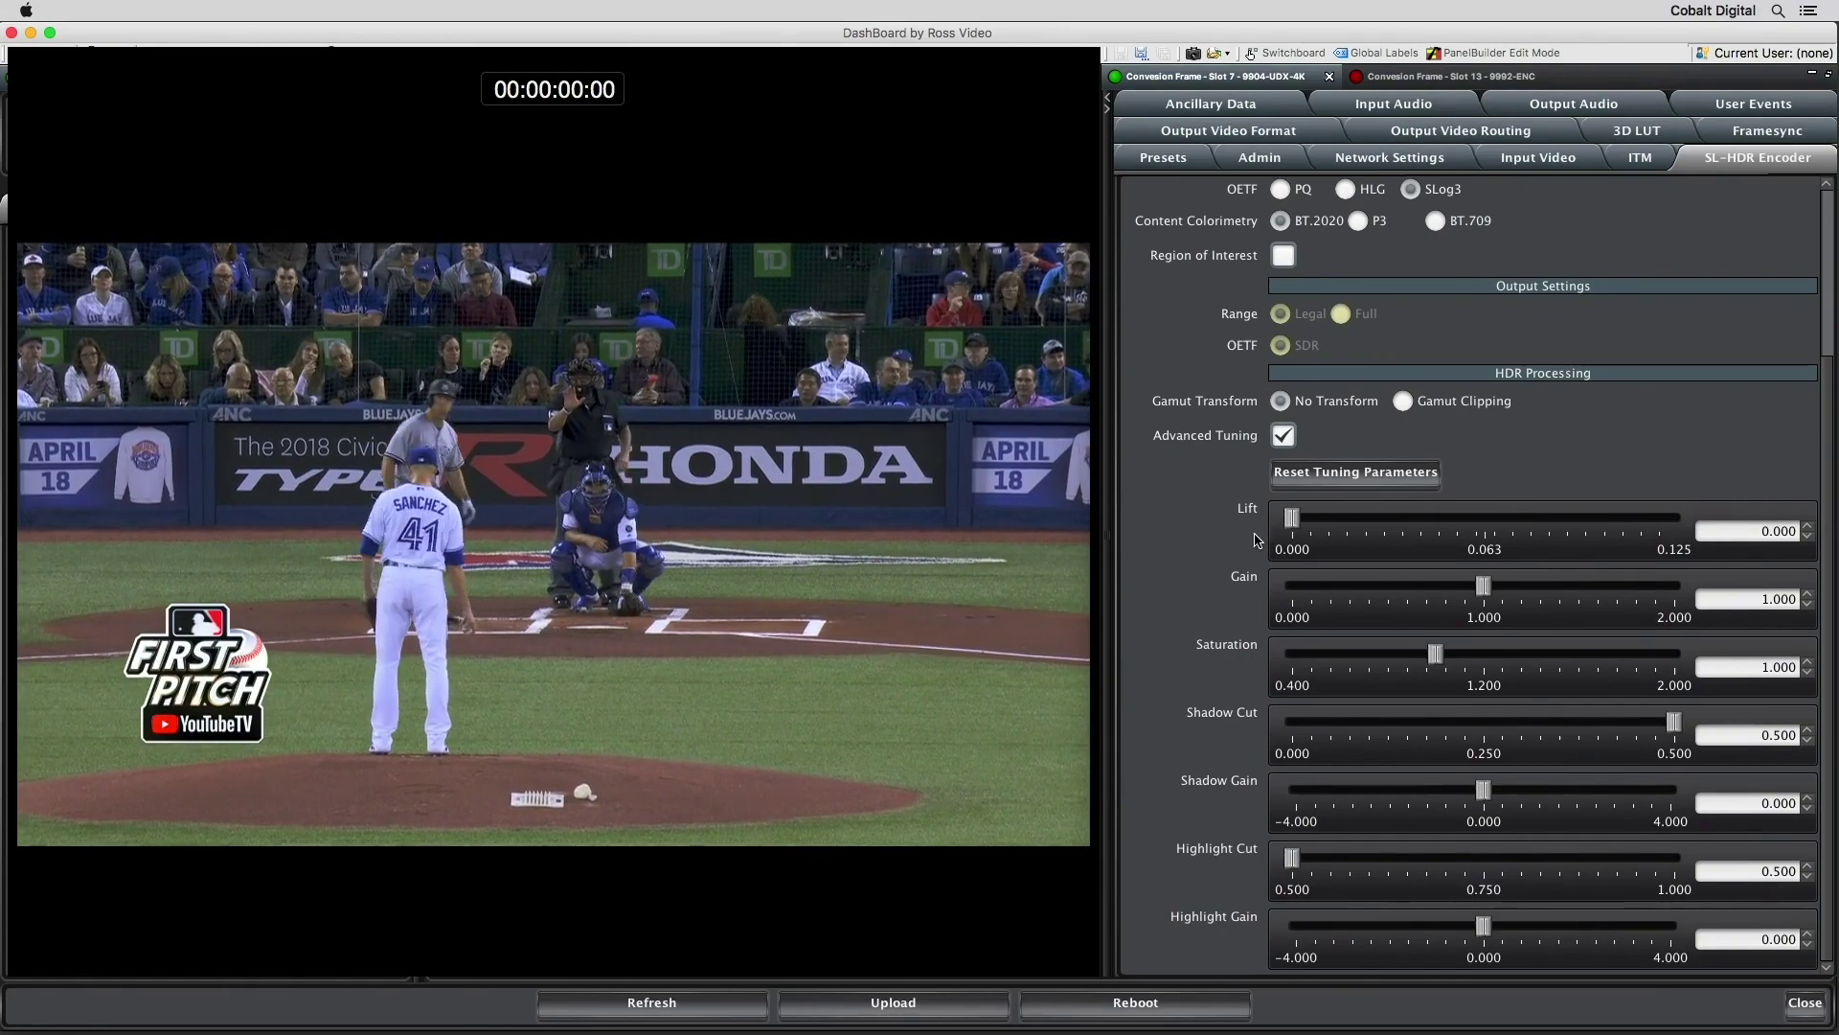
pyautogui.moveTo(1486, 588); pyautogui.dragTo(1624, 602)
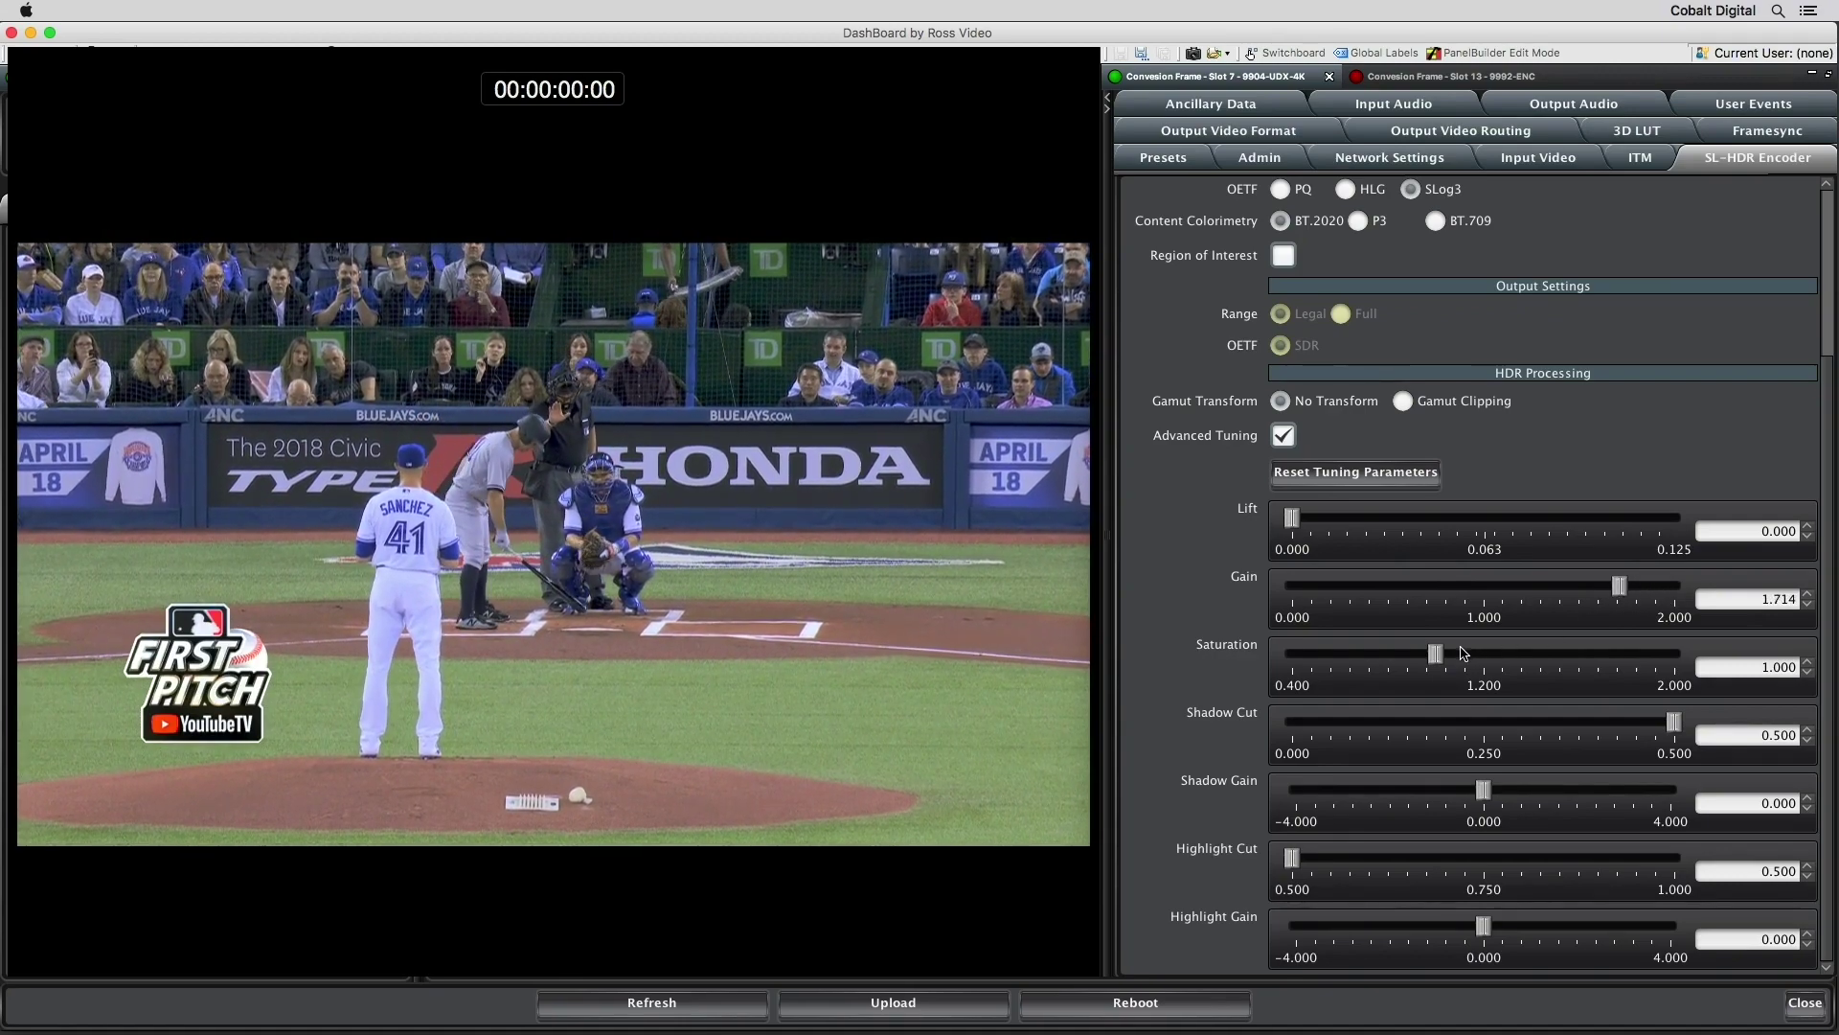
# Set the tone-mapping Saturation to 1.218 and Shadow Gain to 0.092, and raise the Highlight Gain
pyautogui.moveTo(1437, 653); pyautogui.dragTo(1490, 676)
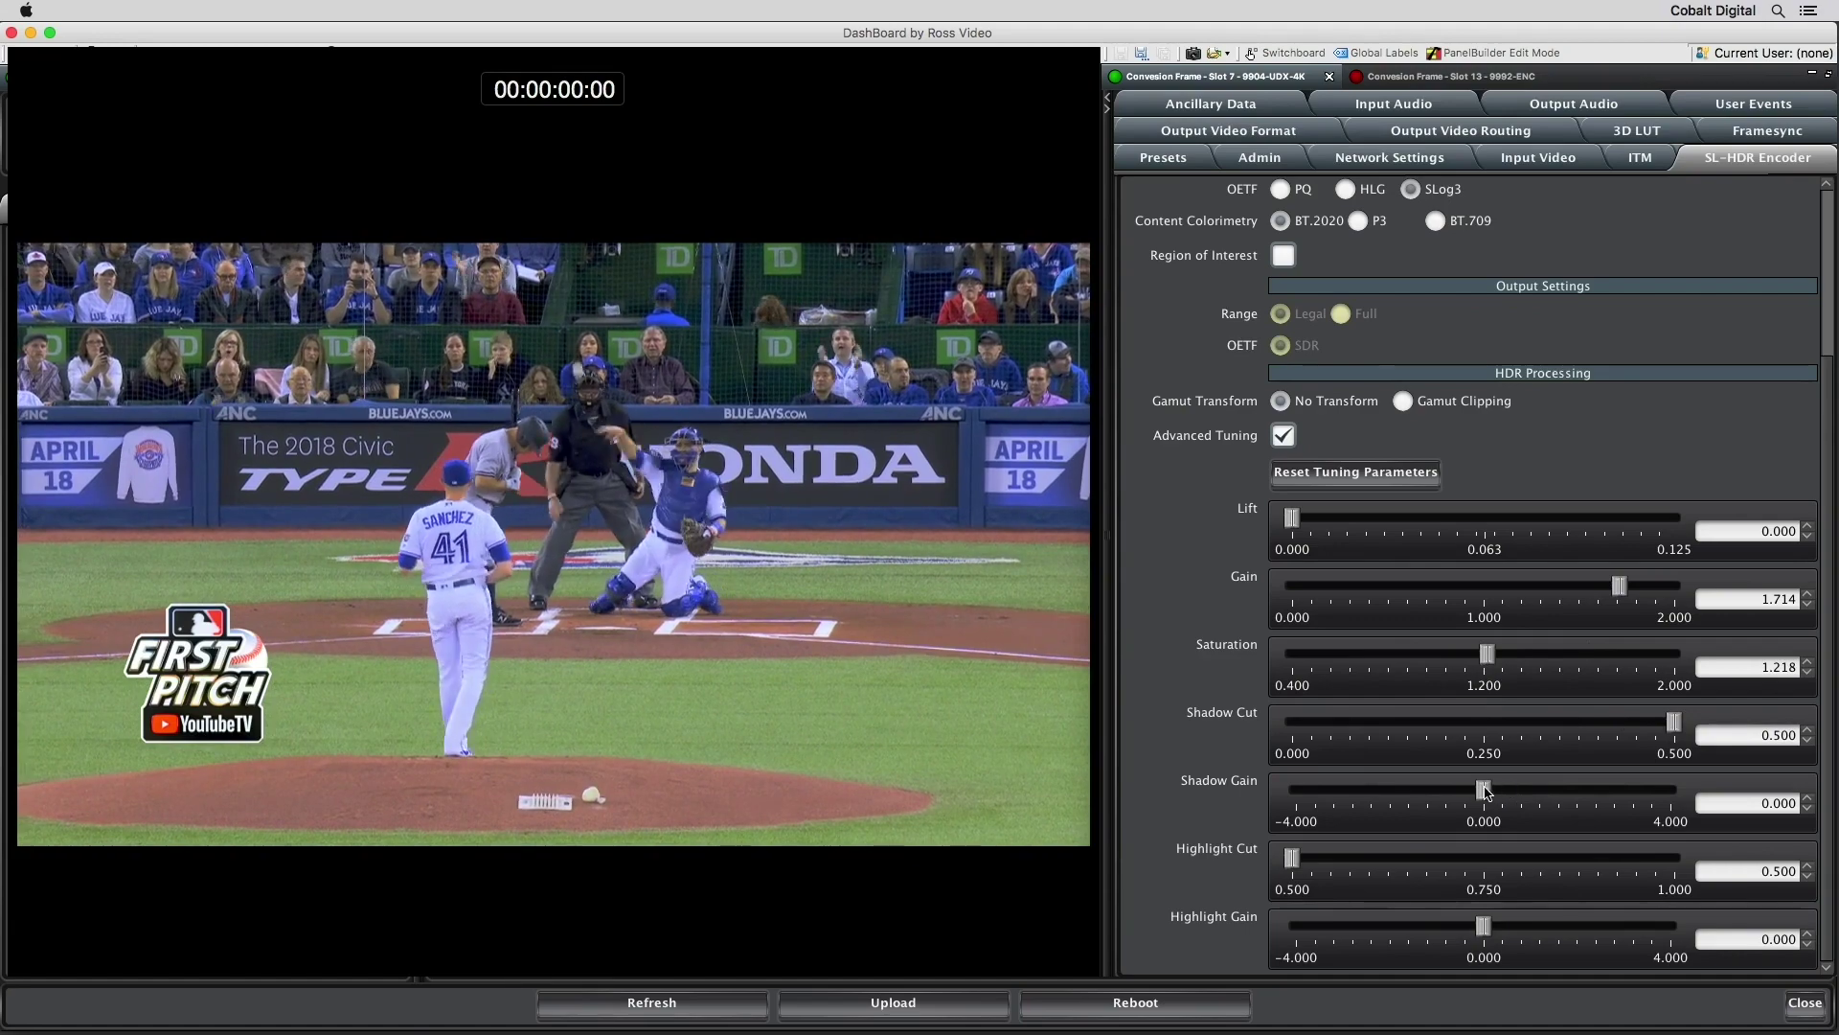
pyautogui.moveTo(1483, 794)
pyautogui.mouseDown()
pyautogui.moveTo(1264, 814)
pyautogui.moveTo(1507, 830)
pyautogui.moveTo(1486, 826)
pyautogui.mouseUp()
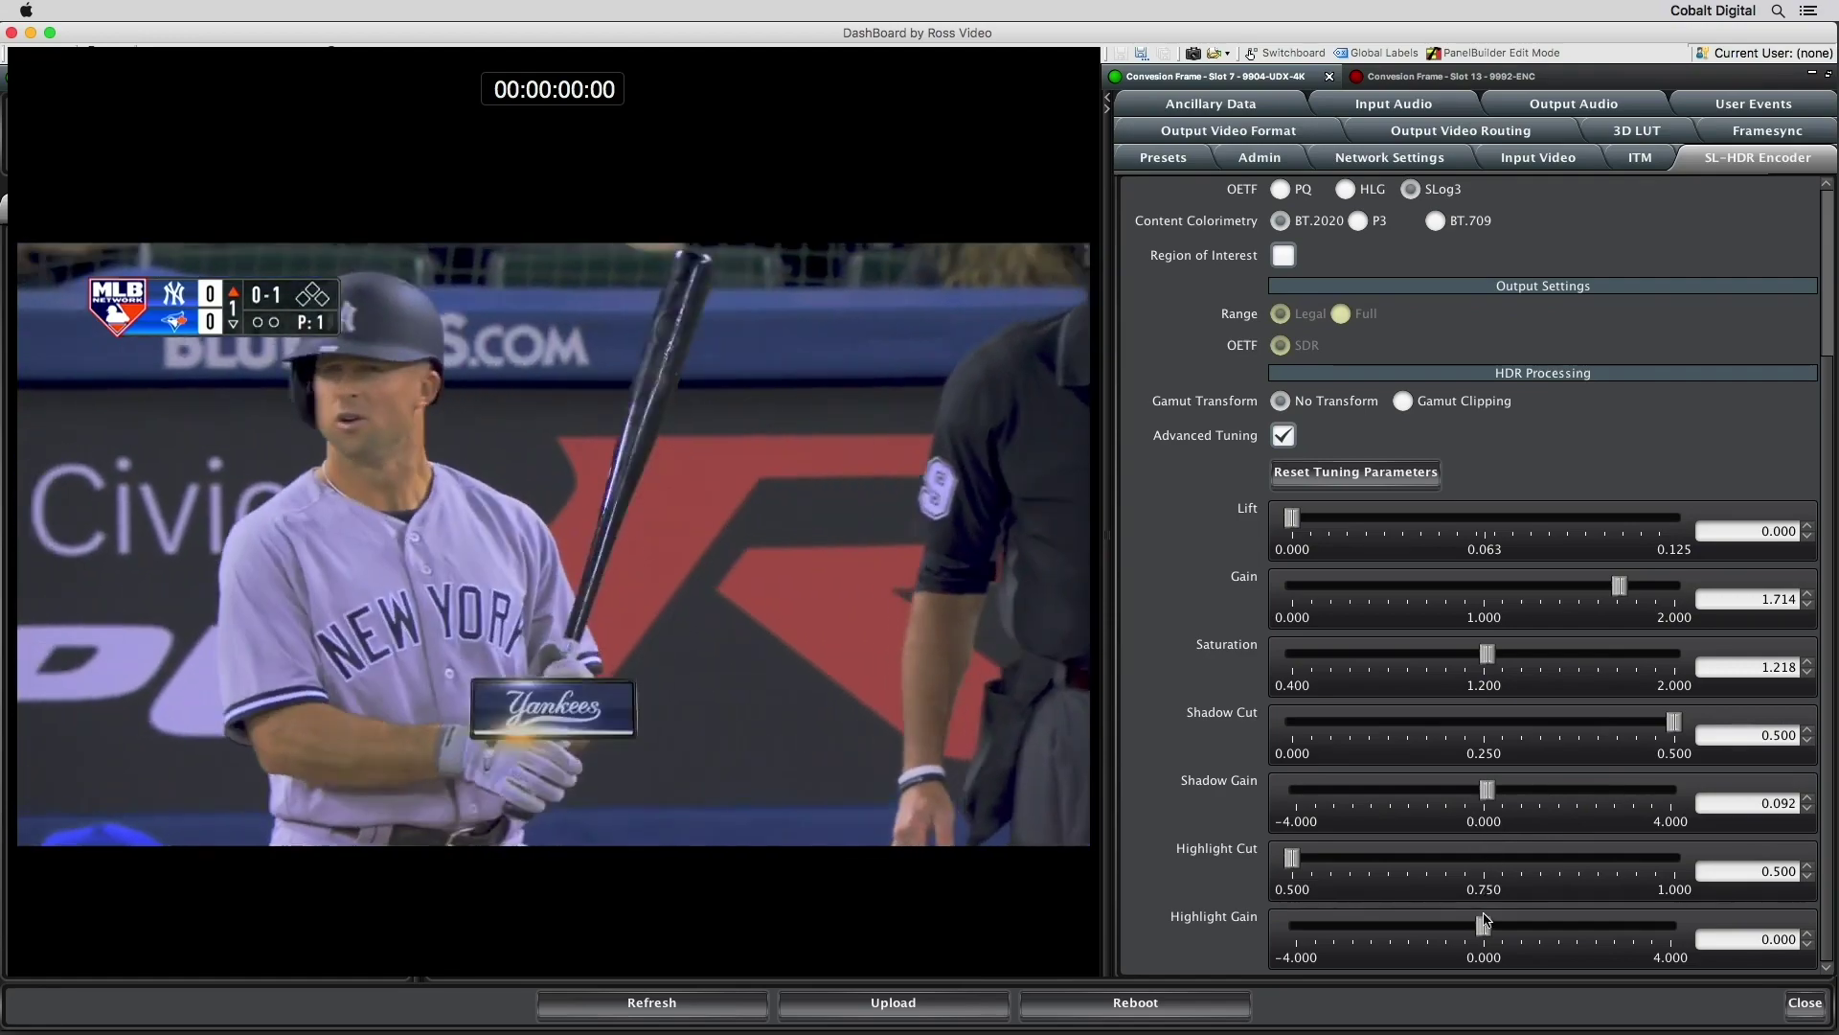
pyautogui.moveTo(1486, 926); pyautogui.dragTo(1529, 937)
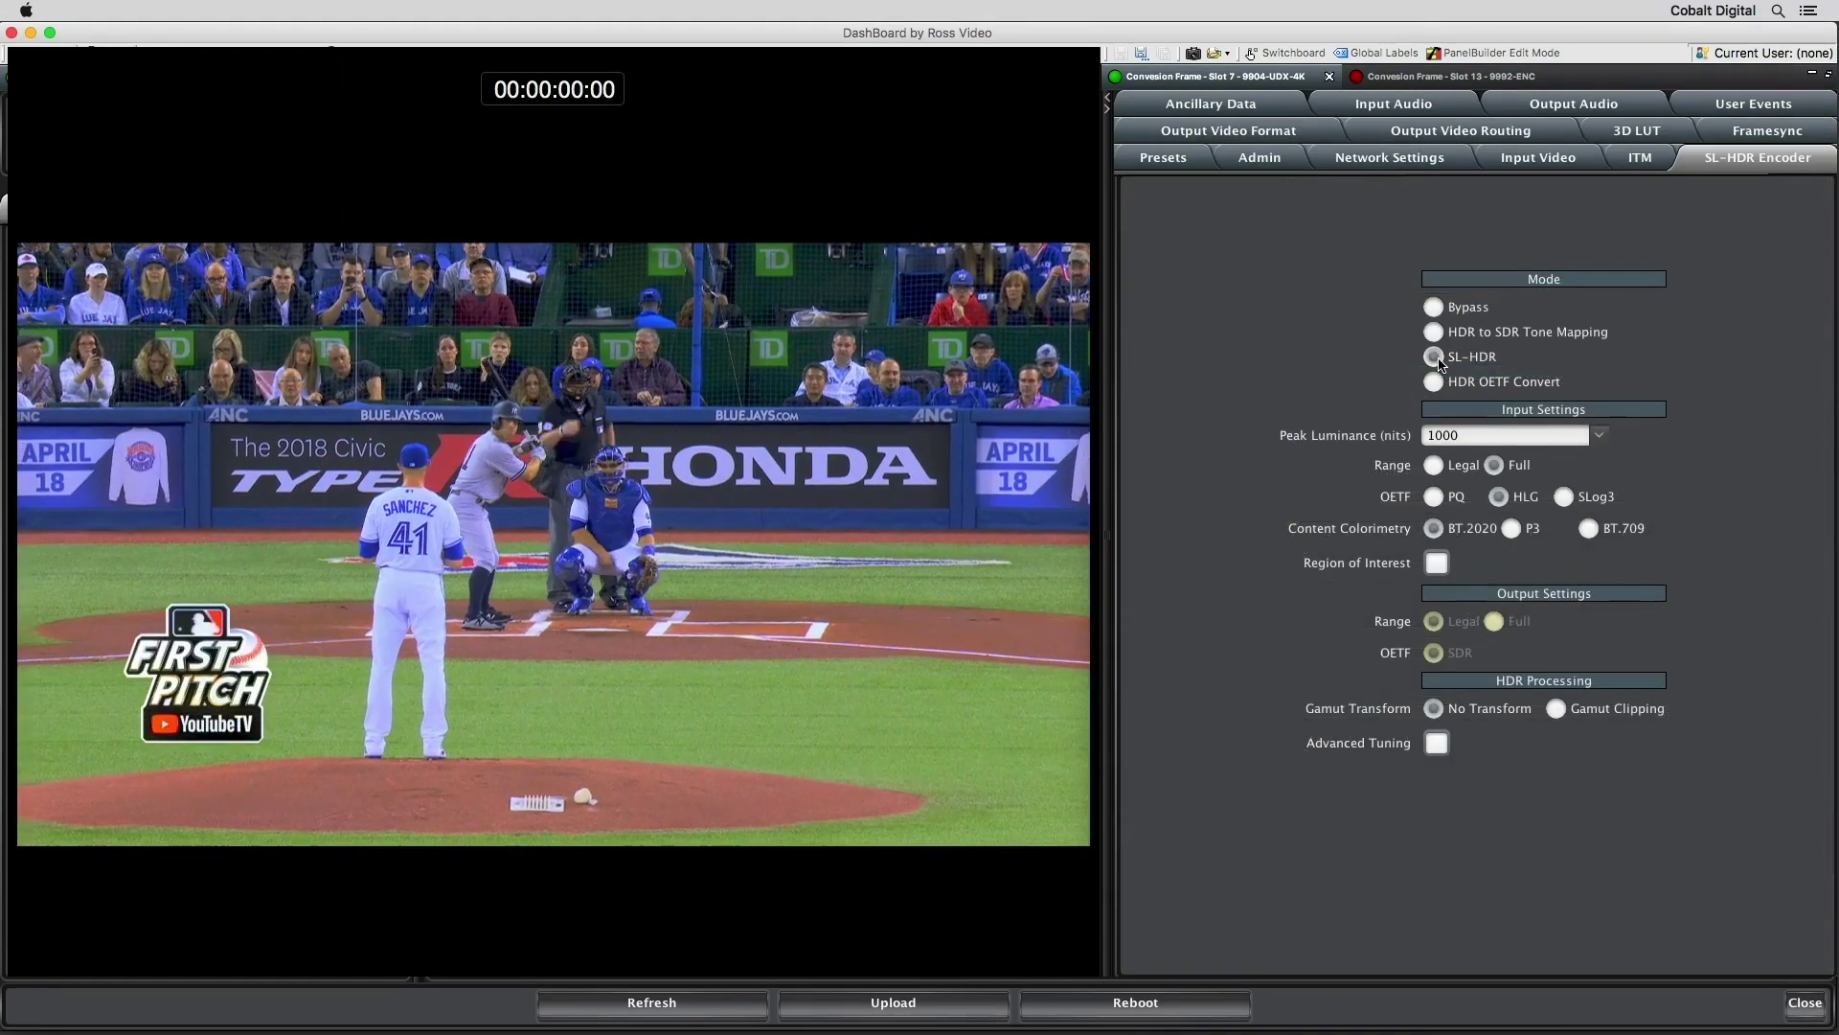
# Set the encoder mode to SL-HDR and choose SL-HDR1 as the SL-HDR mode
pyautogui.click(1422, 338)
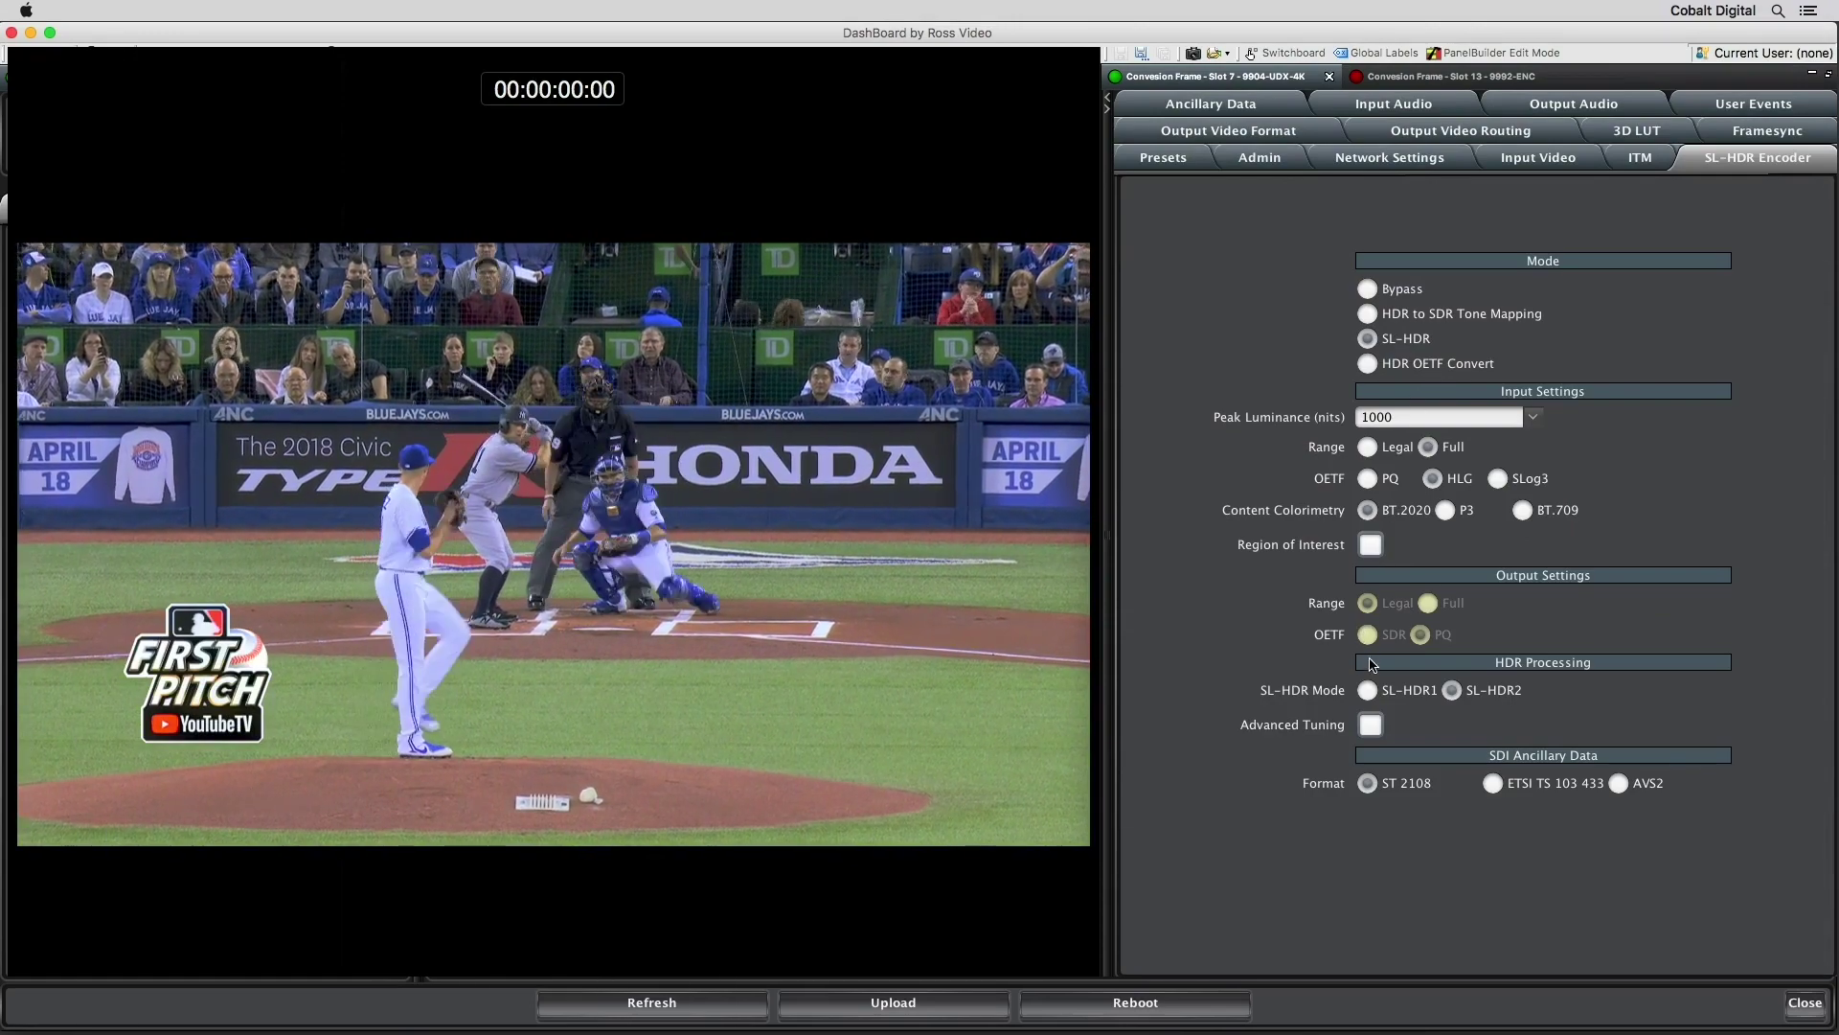
pyautogui.click(1368, 690)
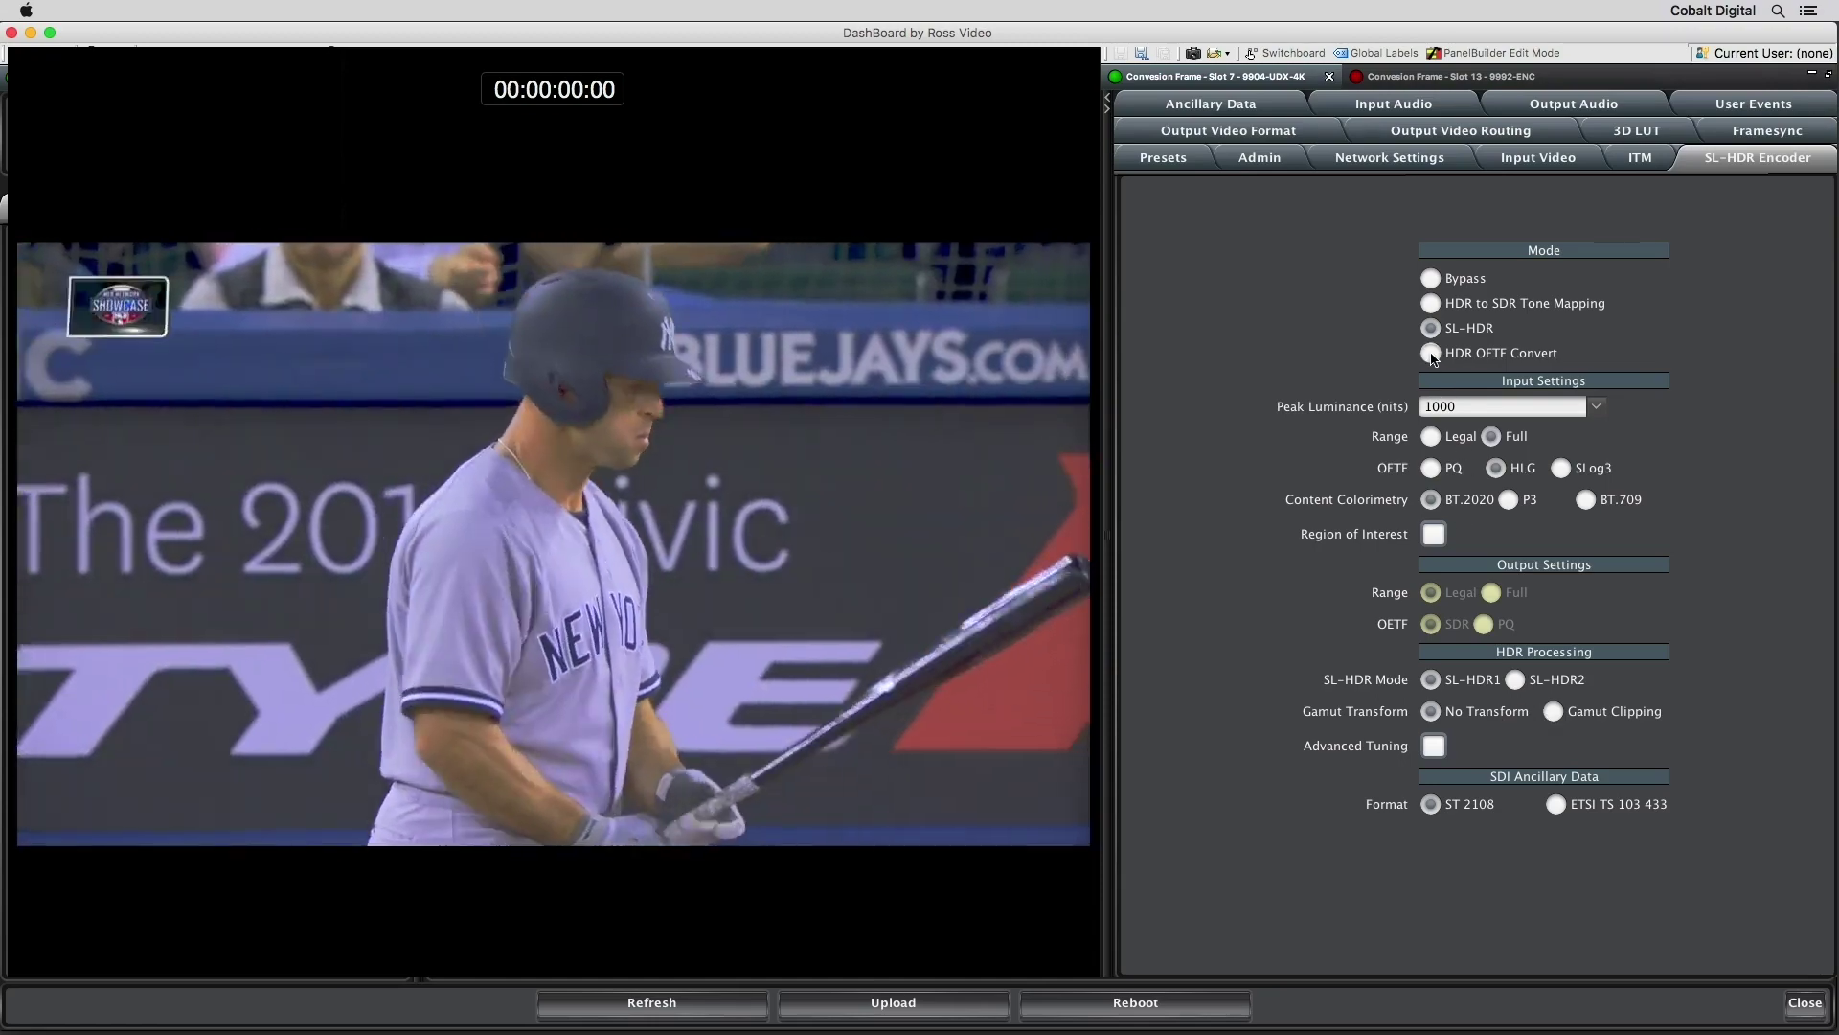
# Set the mode to HDR OETF Convert with PQ output, trying PQ as the input OETF before choosing HLG
pyautogui.click(1431, 353)
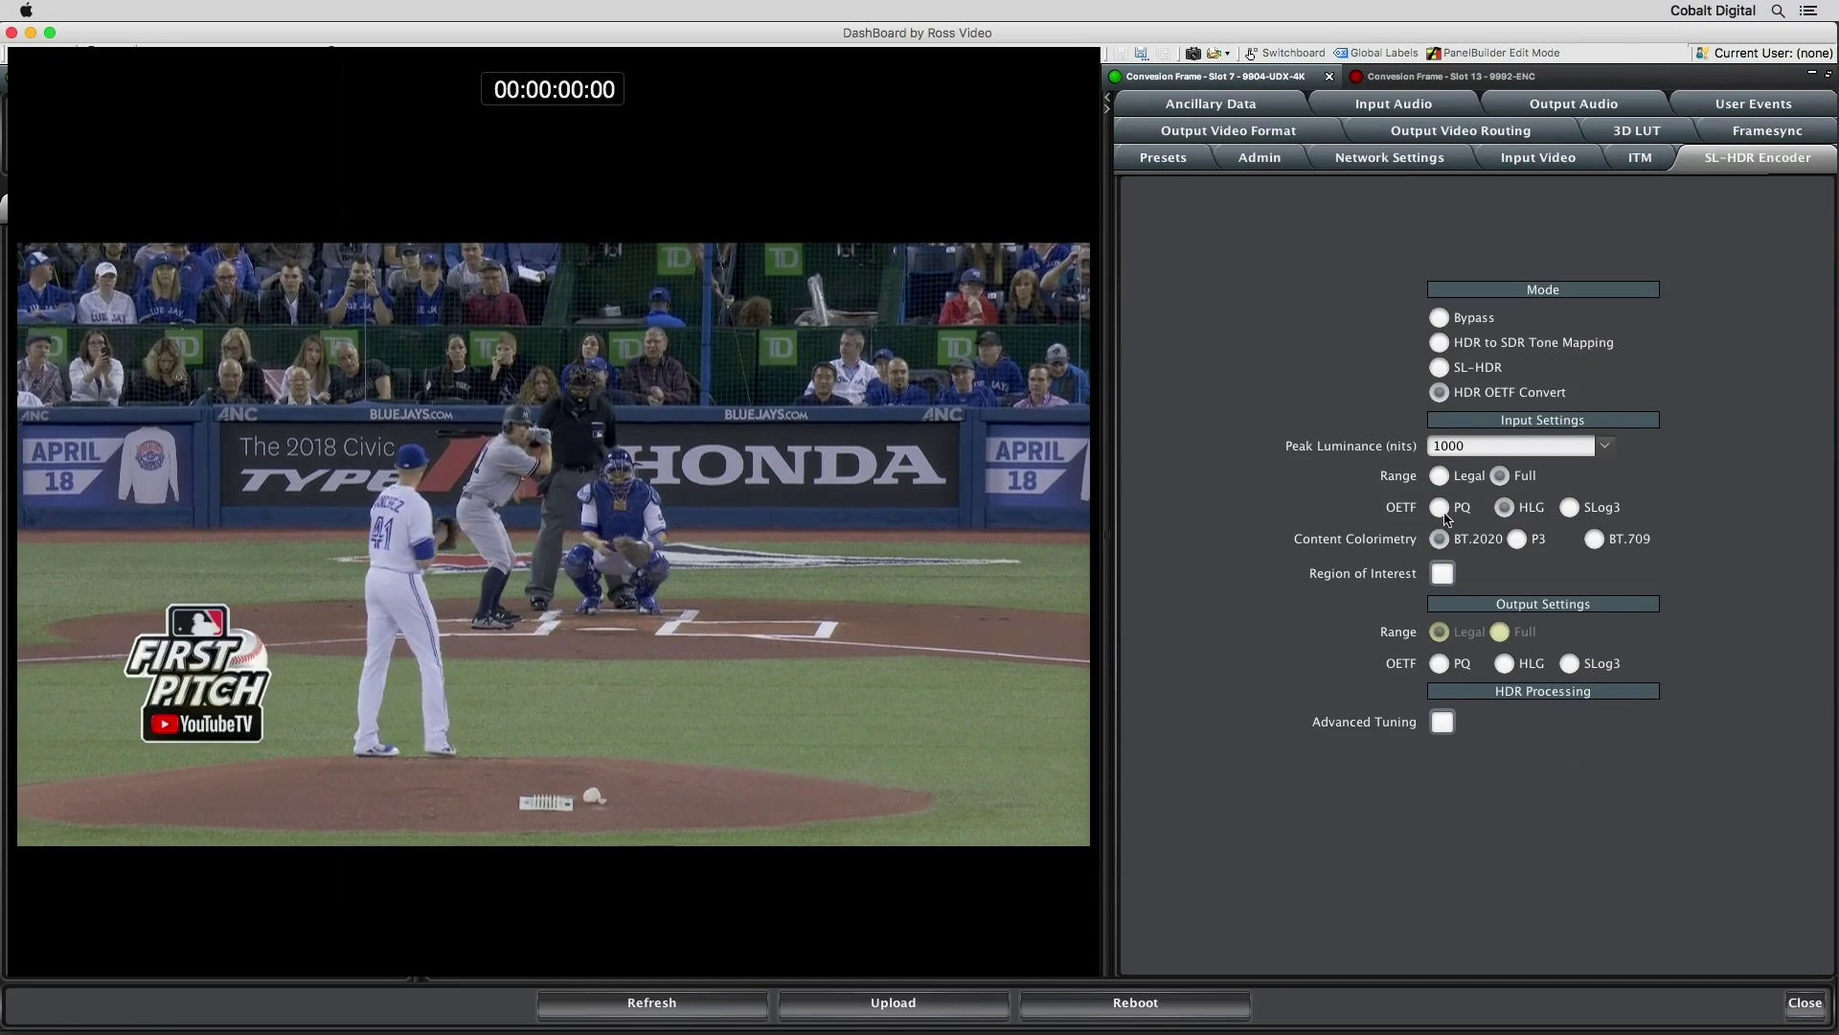
pyautogui.click(1444, 511)
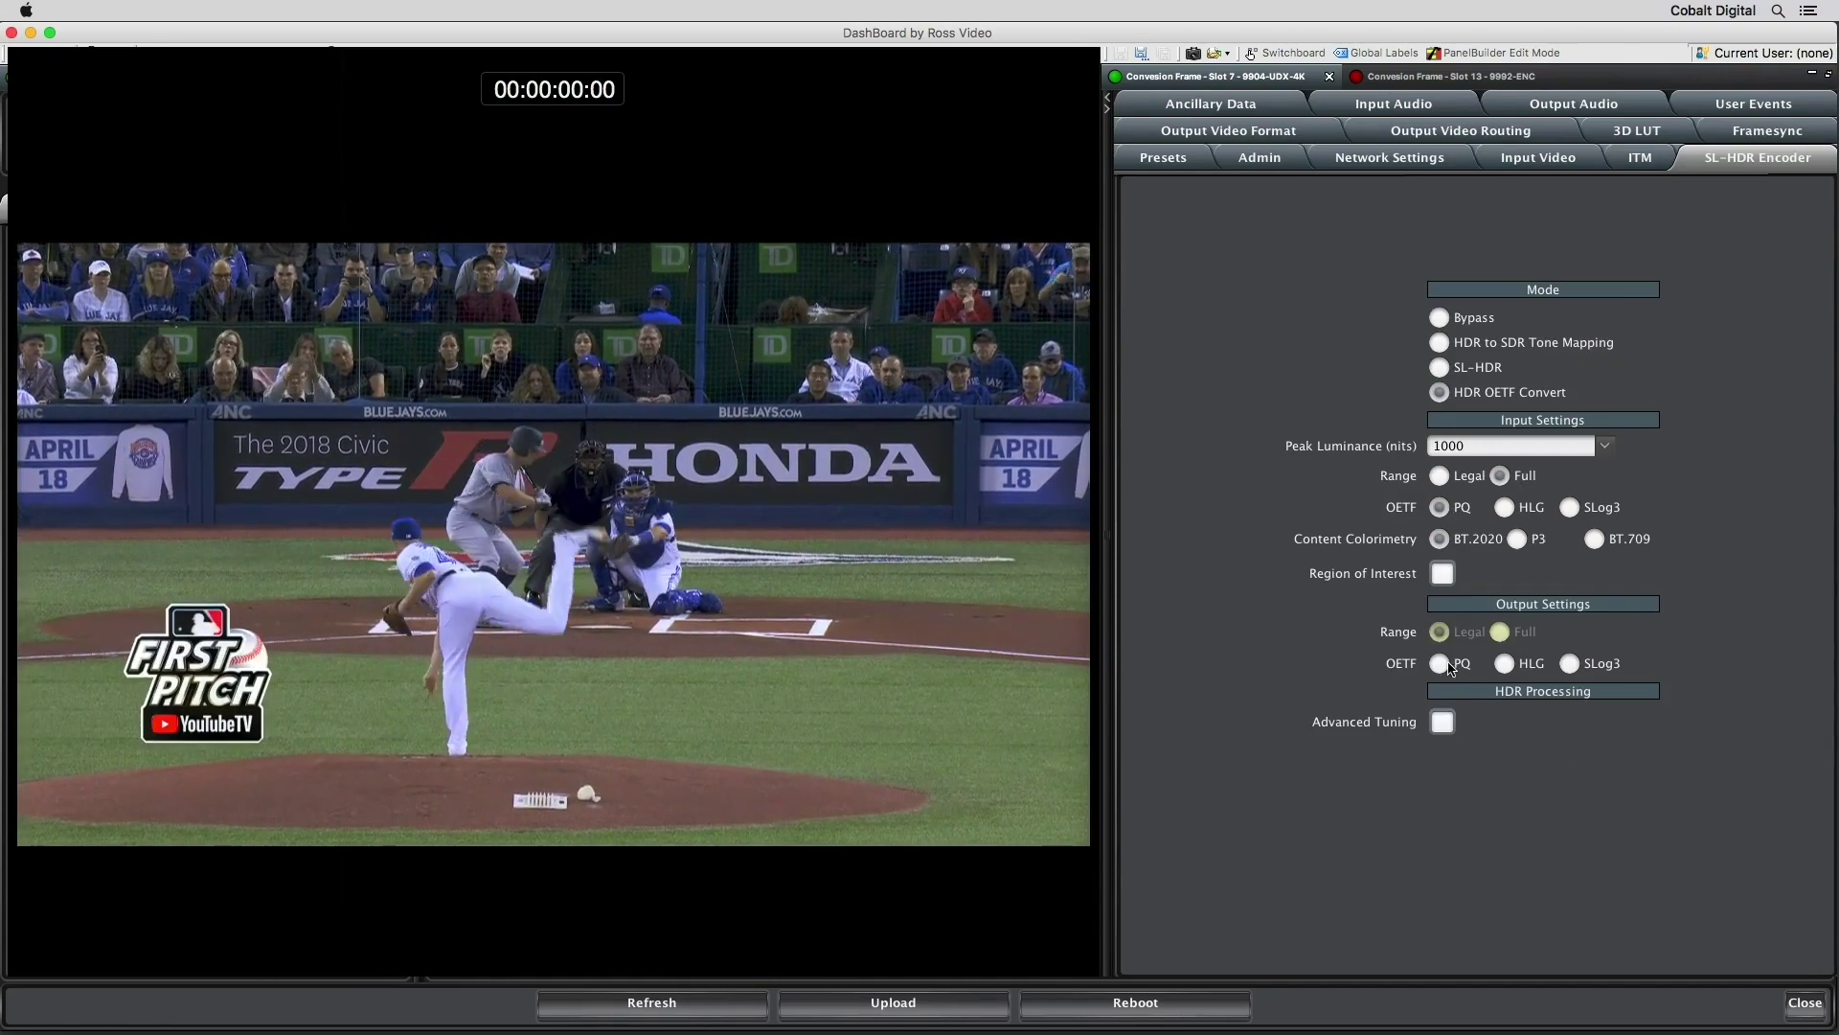
pyautogui.click(1444, 666)
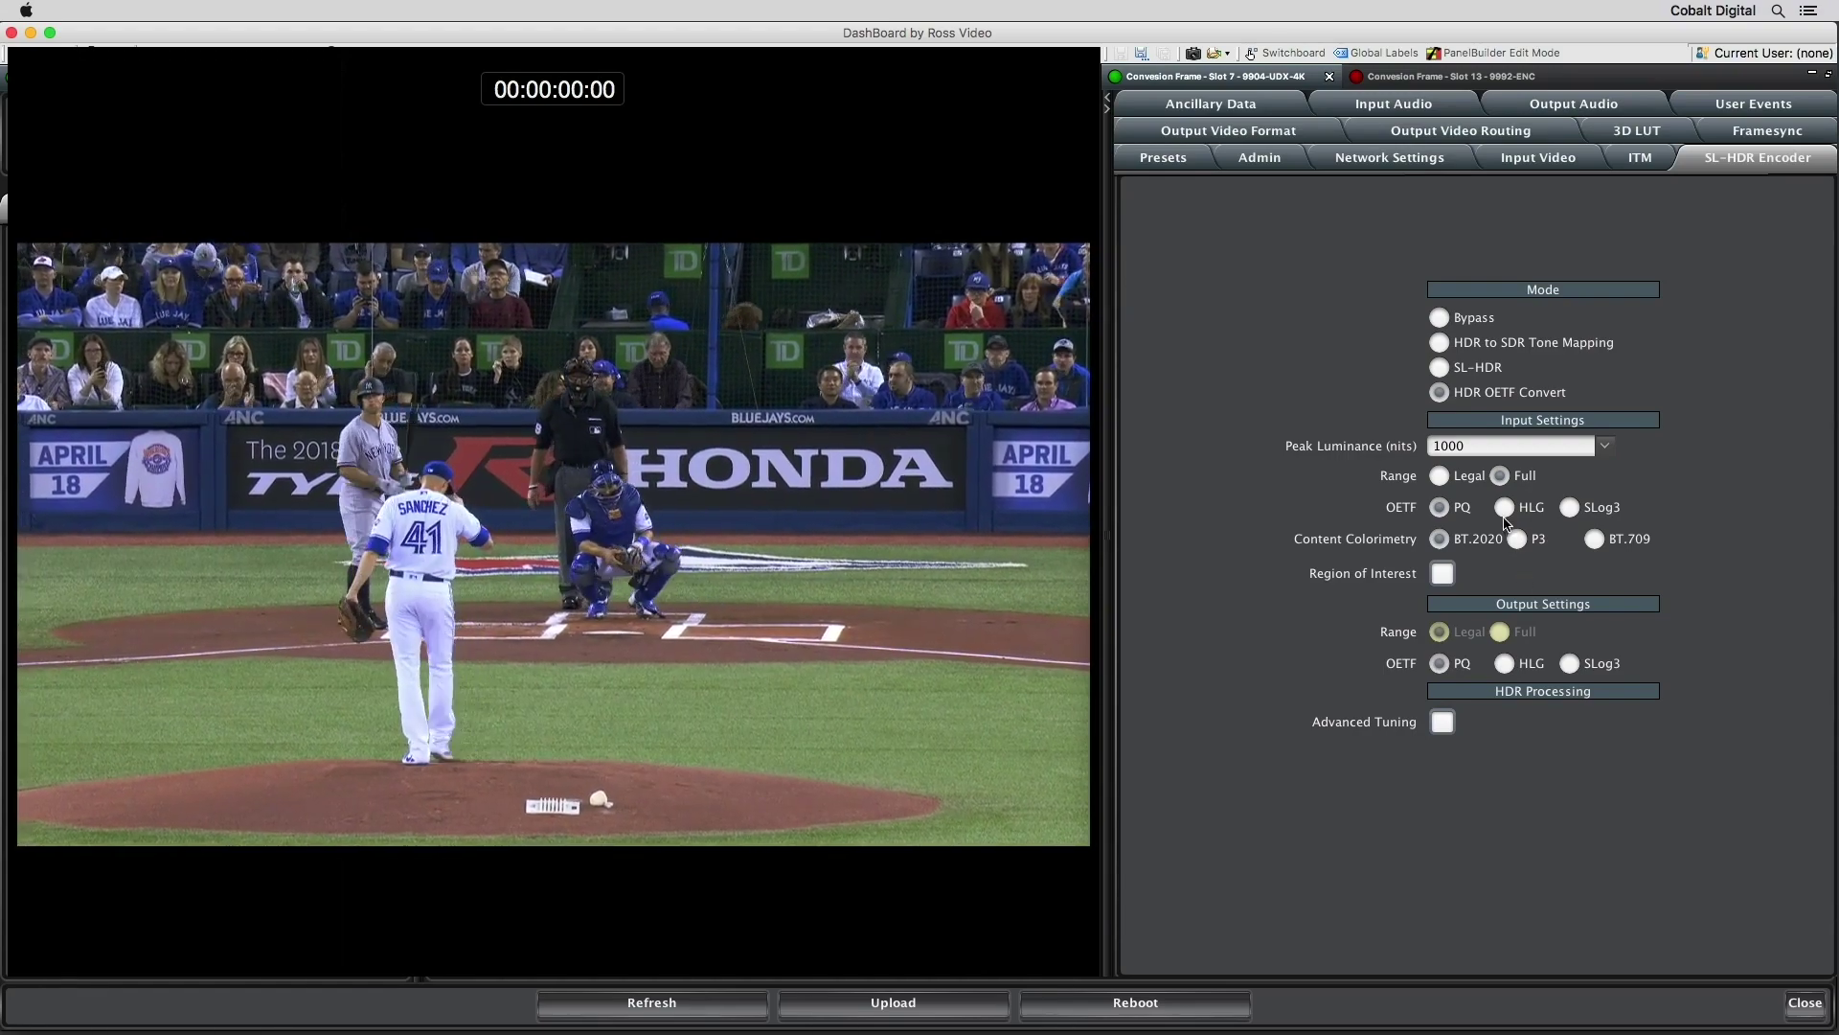
pyautogui.click(1505, 510)
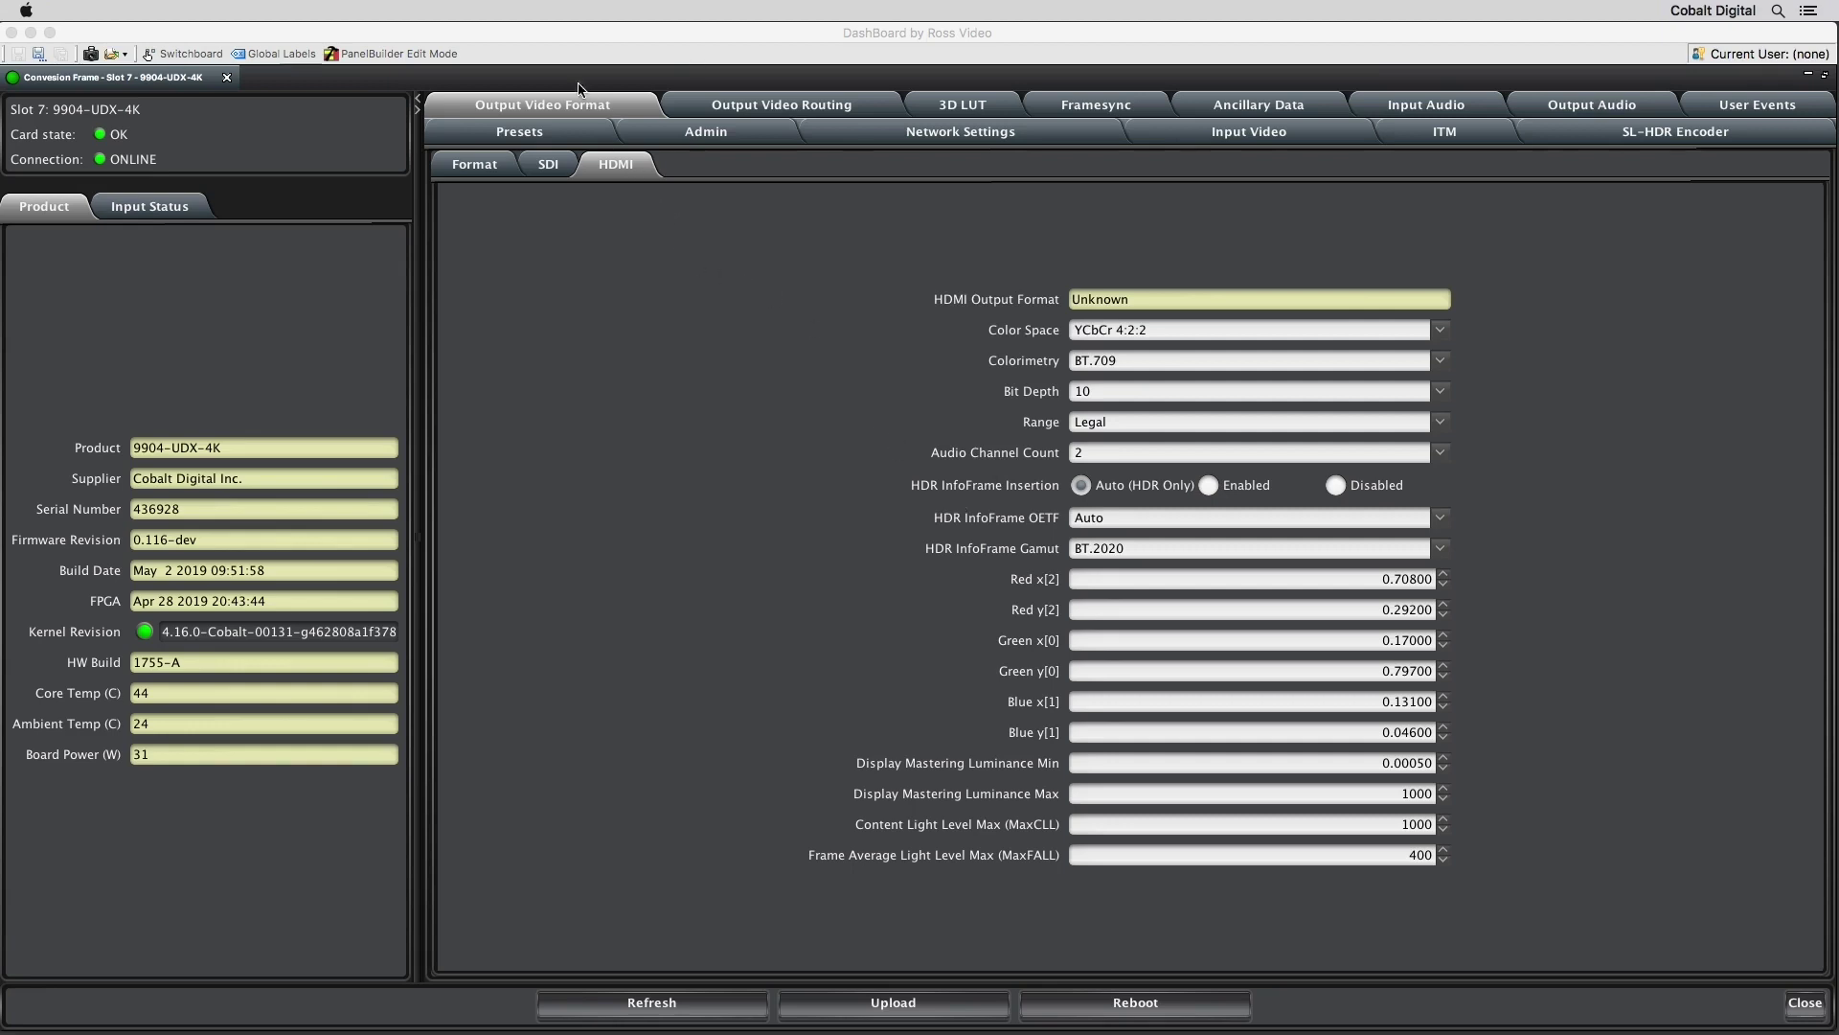
# Examine the HDR InfoFrame Gamut and OETF options in the HDMI output video format settings, keeping BT.2020 and Auto
pyautogui.click(544, 108)
pyautogui.click(618, 165)
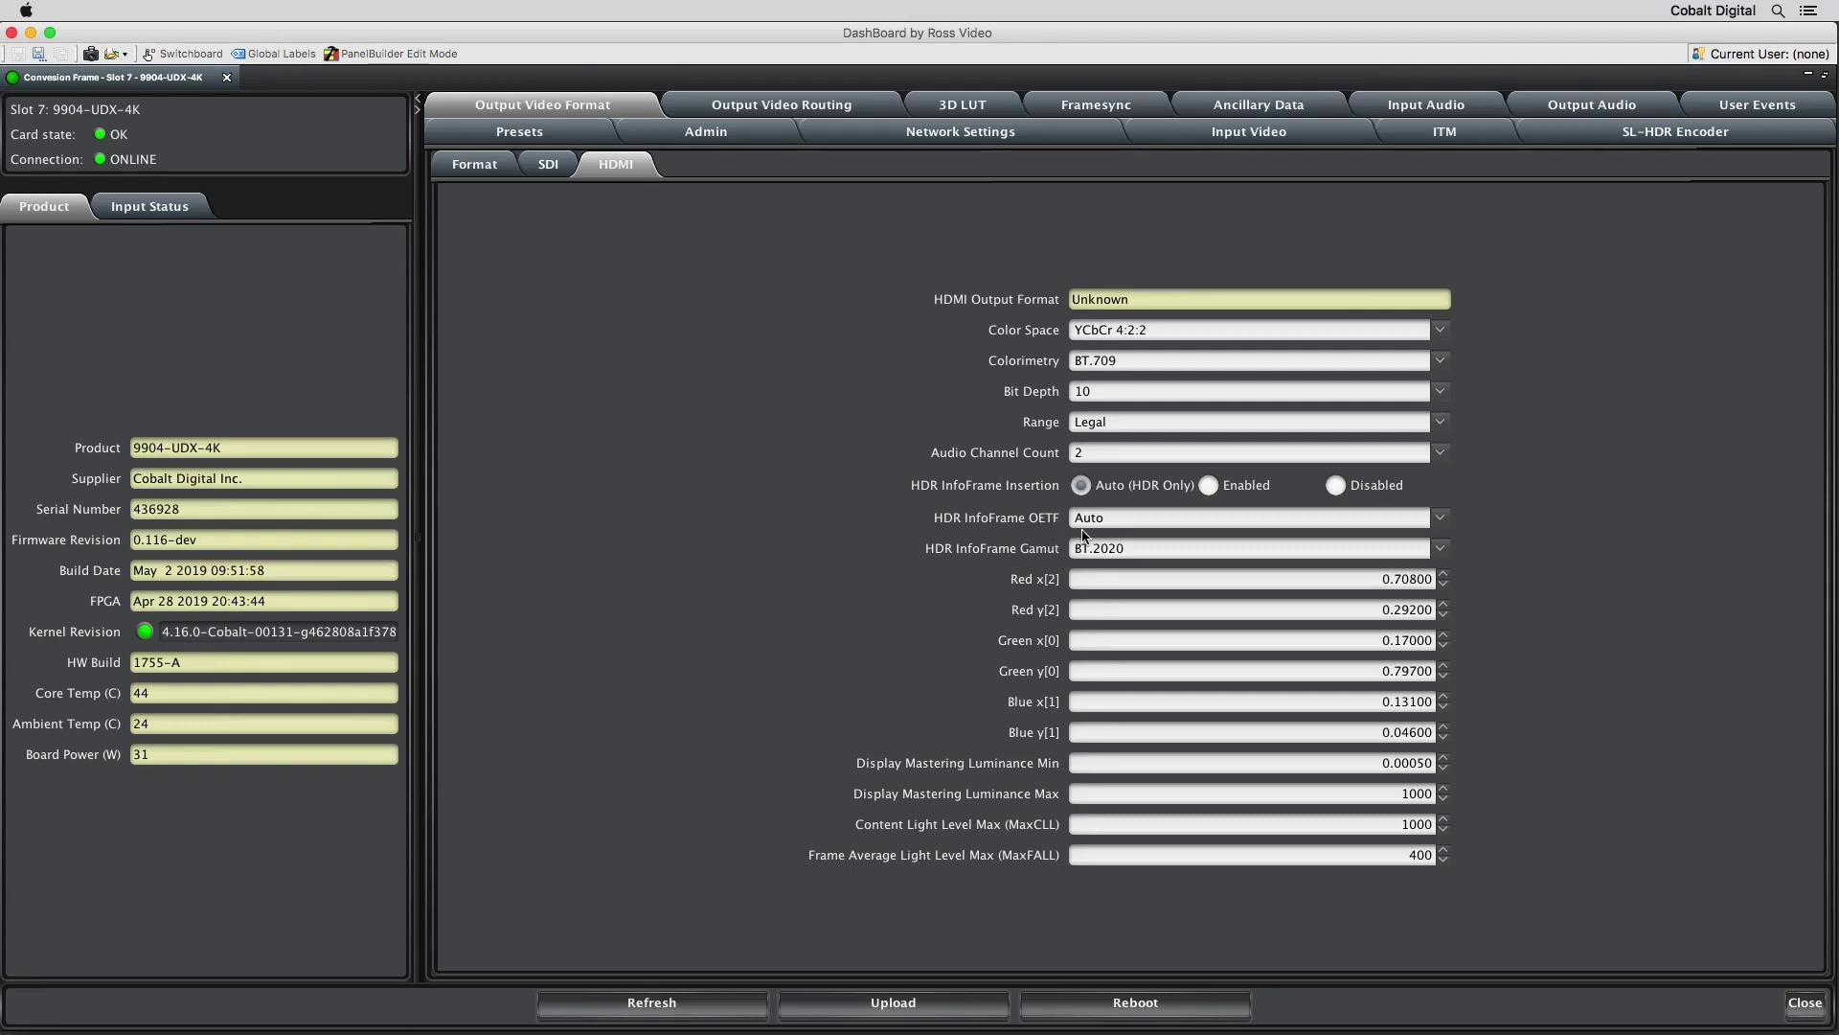
pyautogui.click(1442, 549)
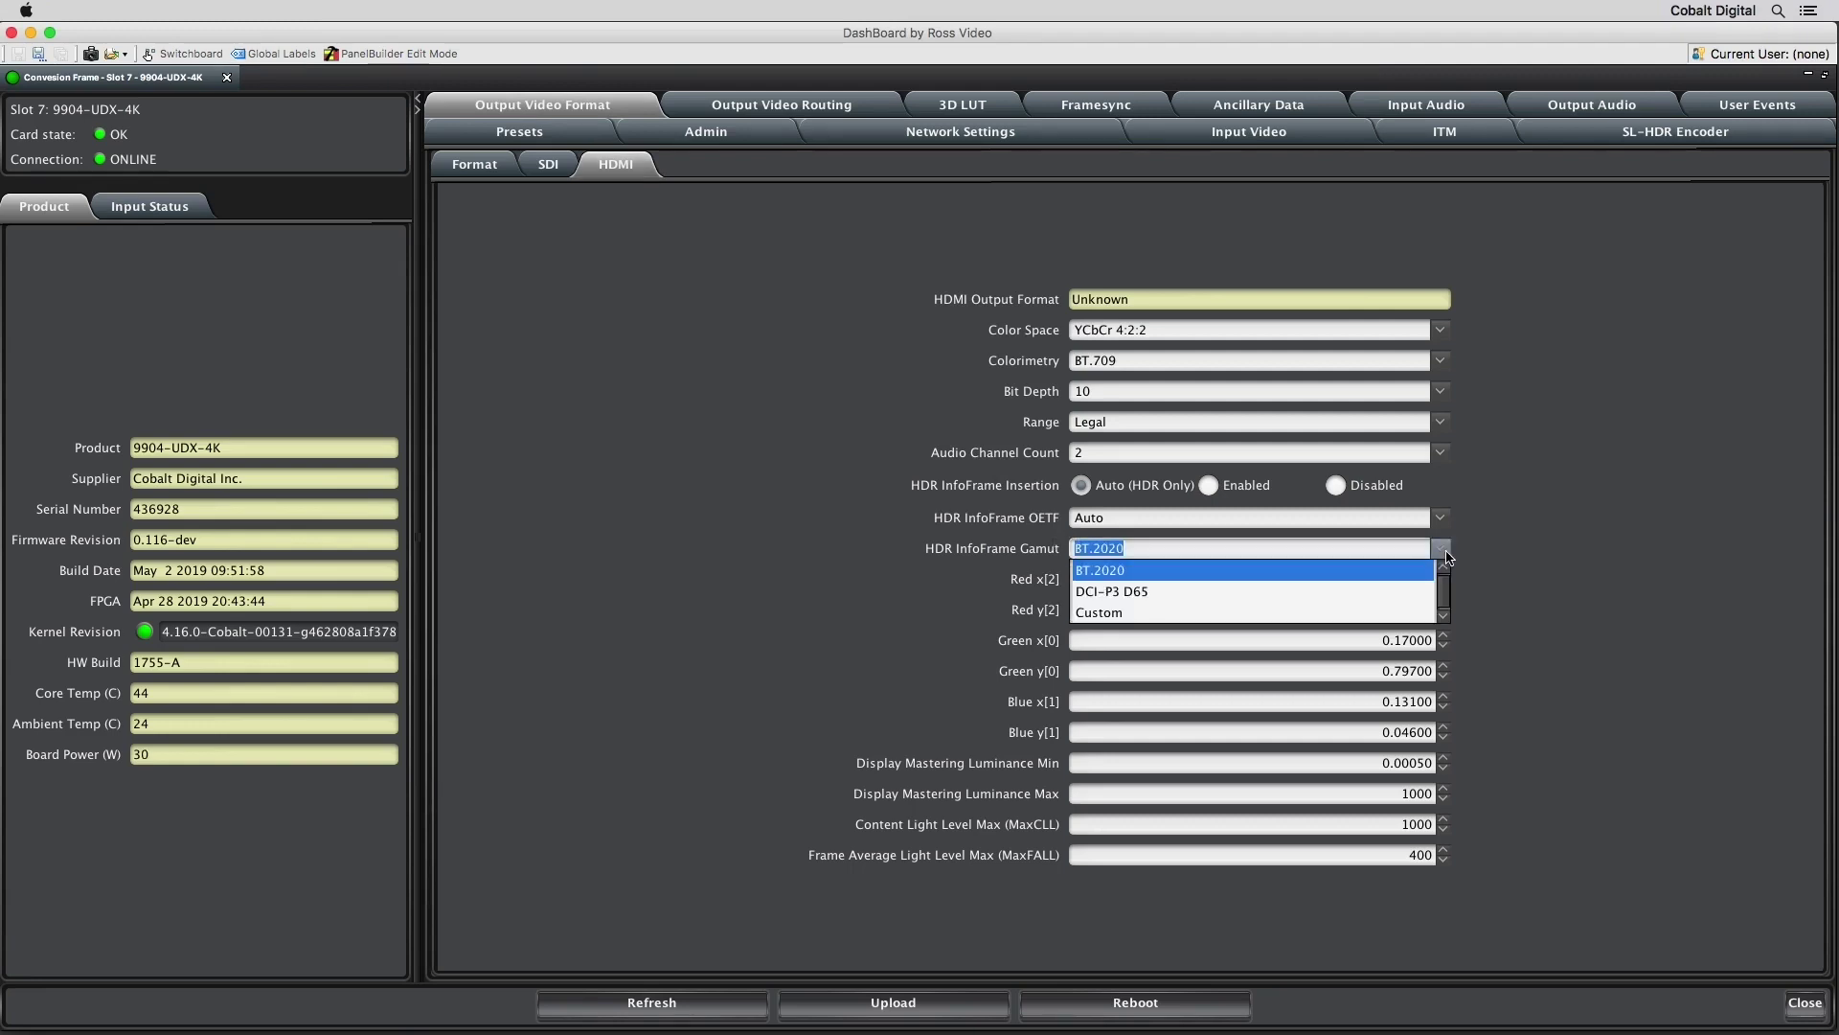
pyautogui.click(1475, 556)
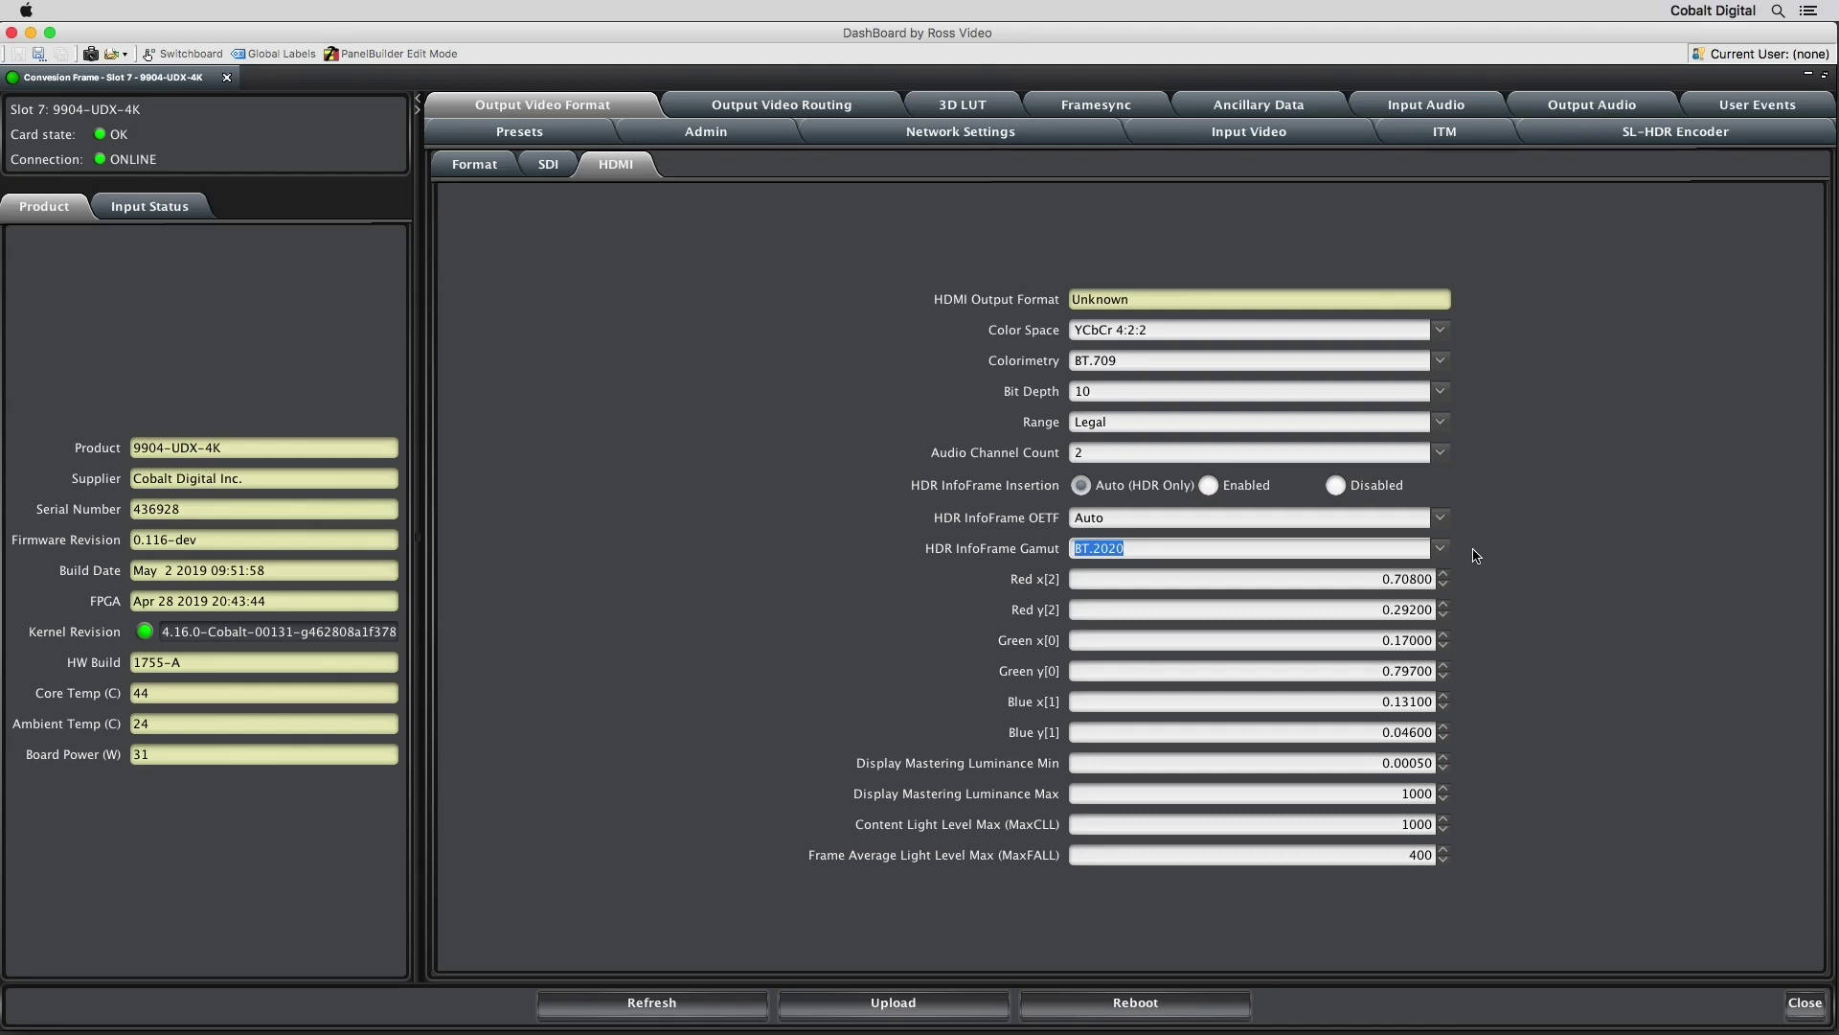
pyautogui.click(1442, 523)
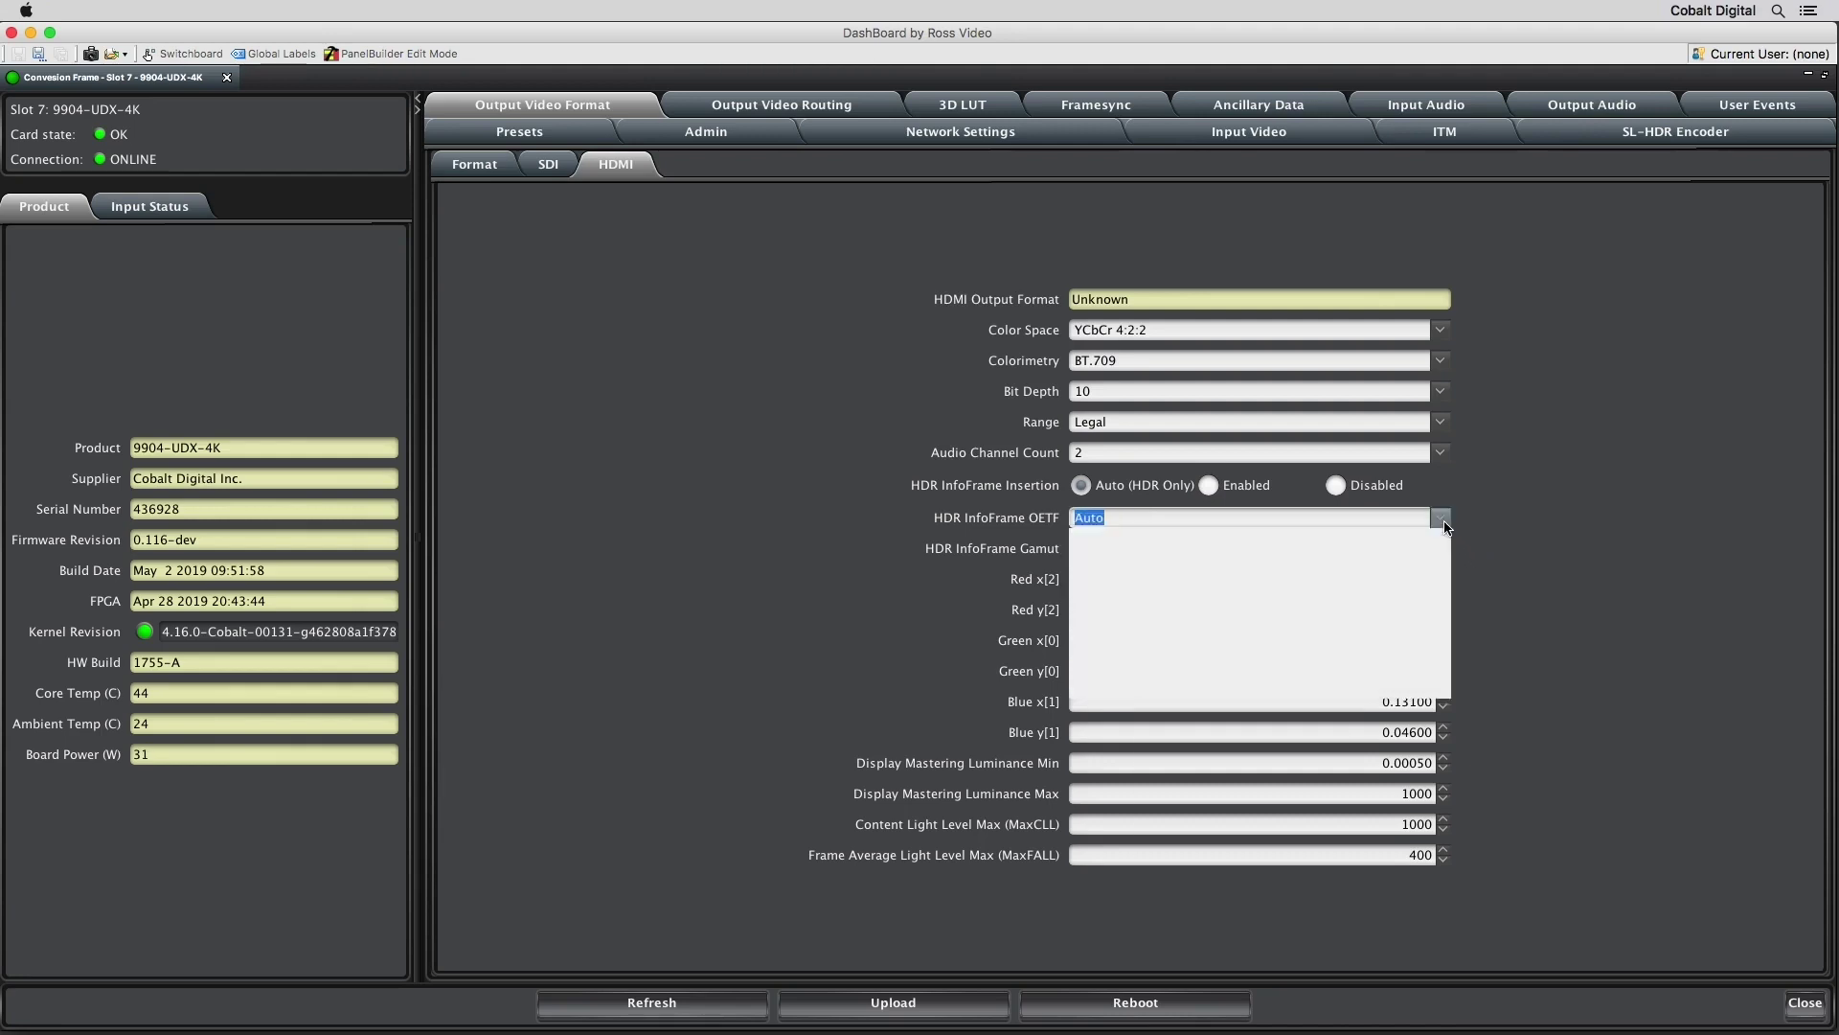
pyautogui.scroll(-1, 1450, 575)
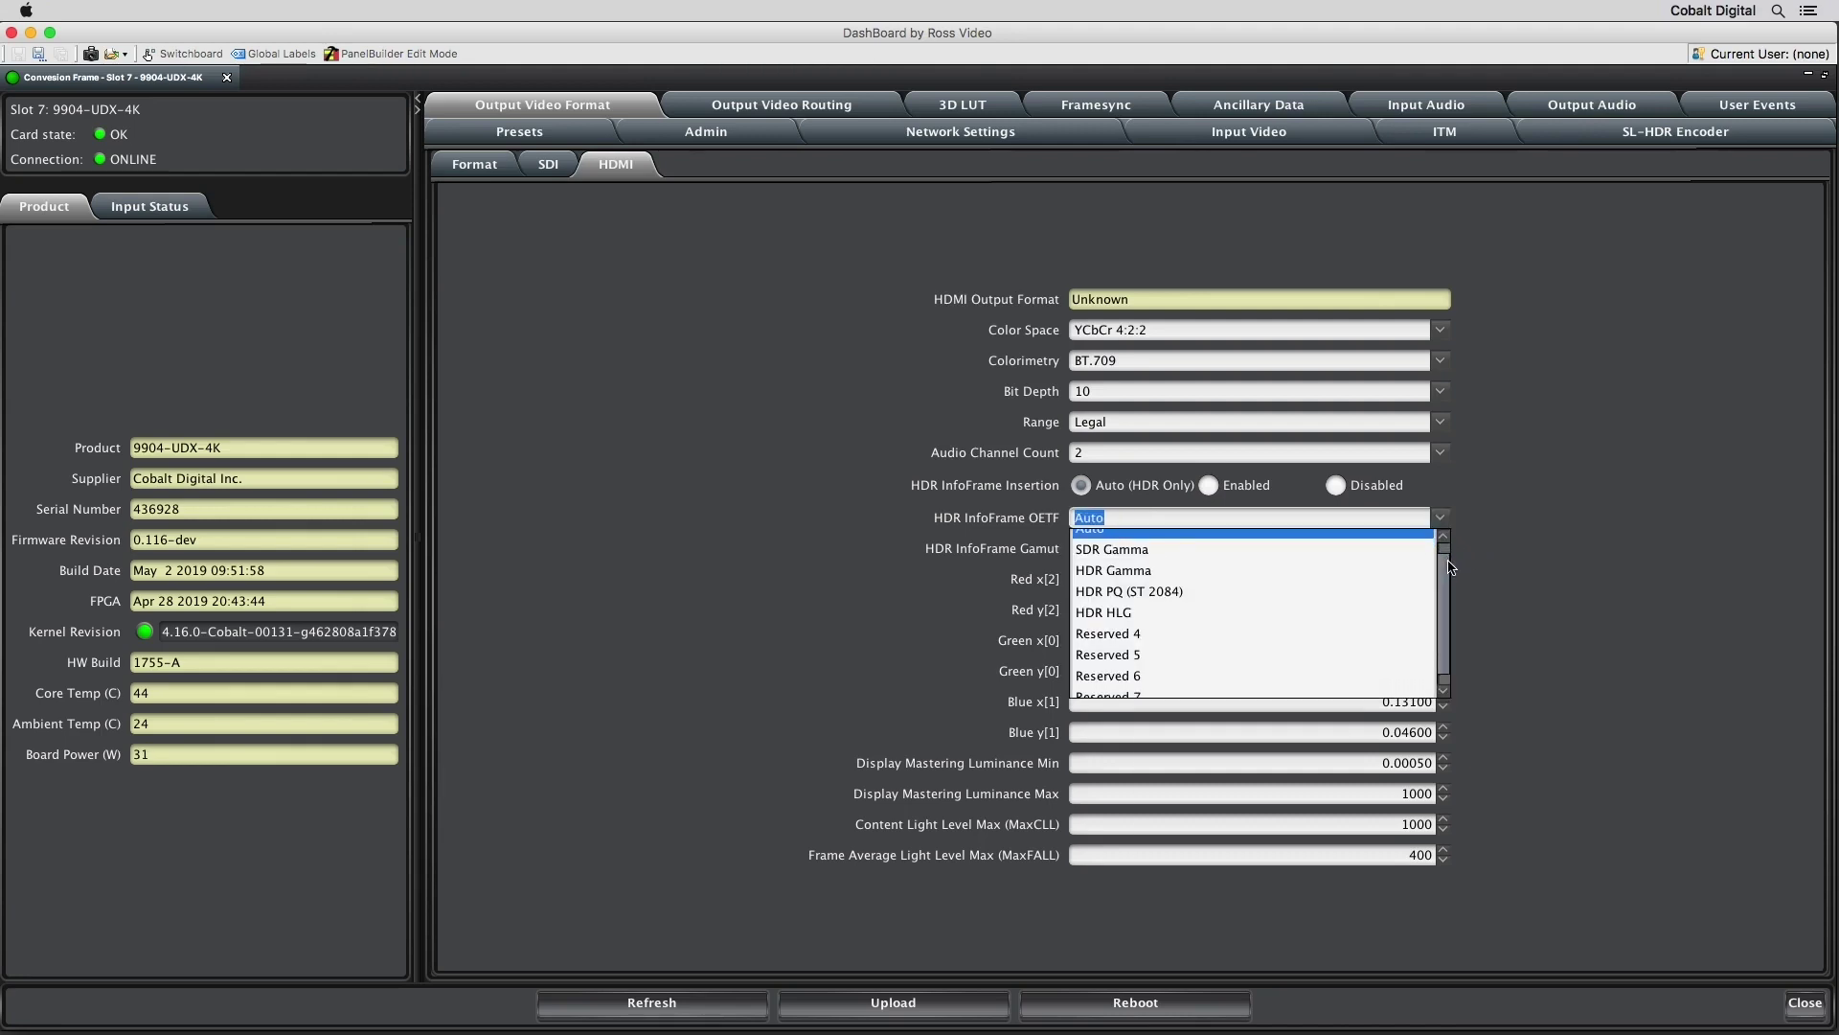
pyautogui.scroll(-1, 1451, 584)
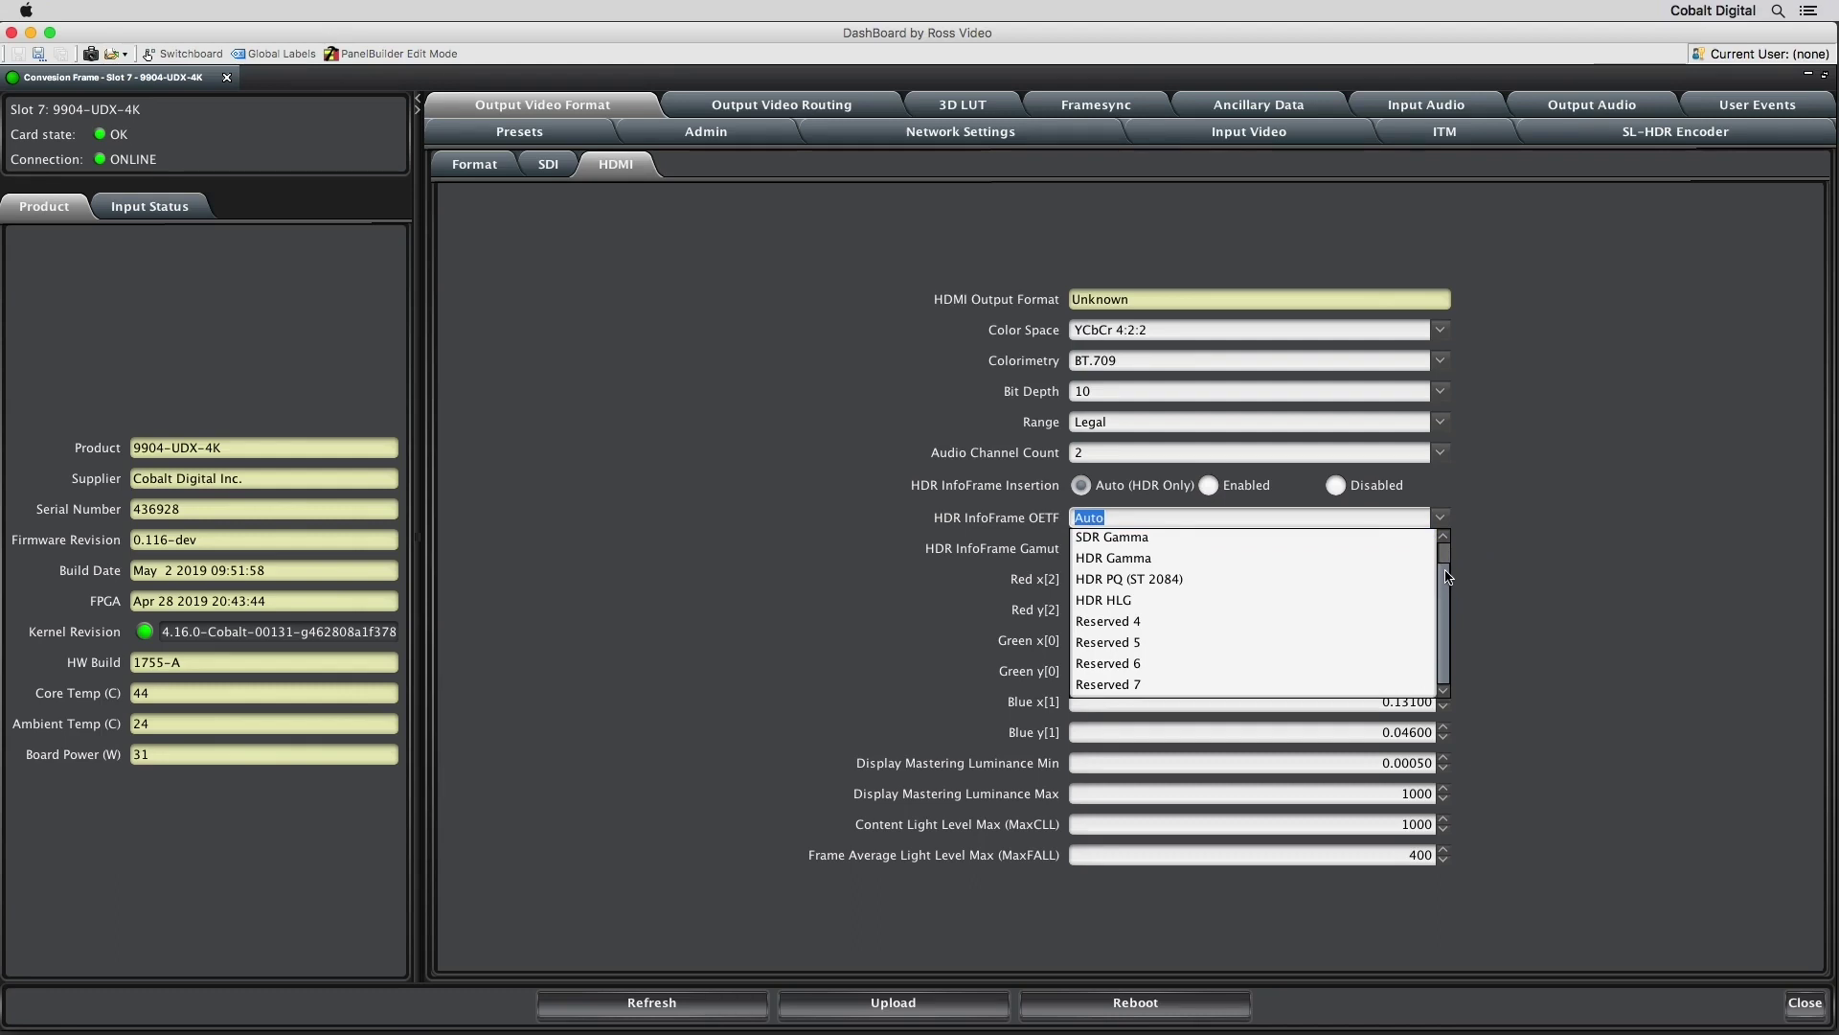
pyautogui.scroll(2, 1450, 579)
pyautogui.click(1490, 545)
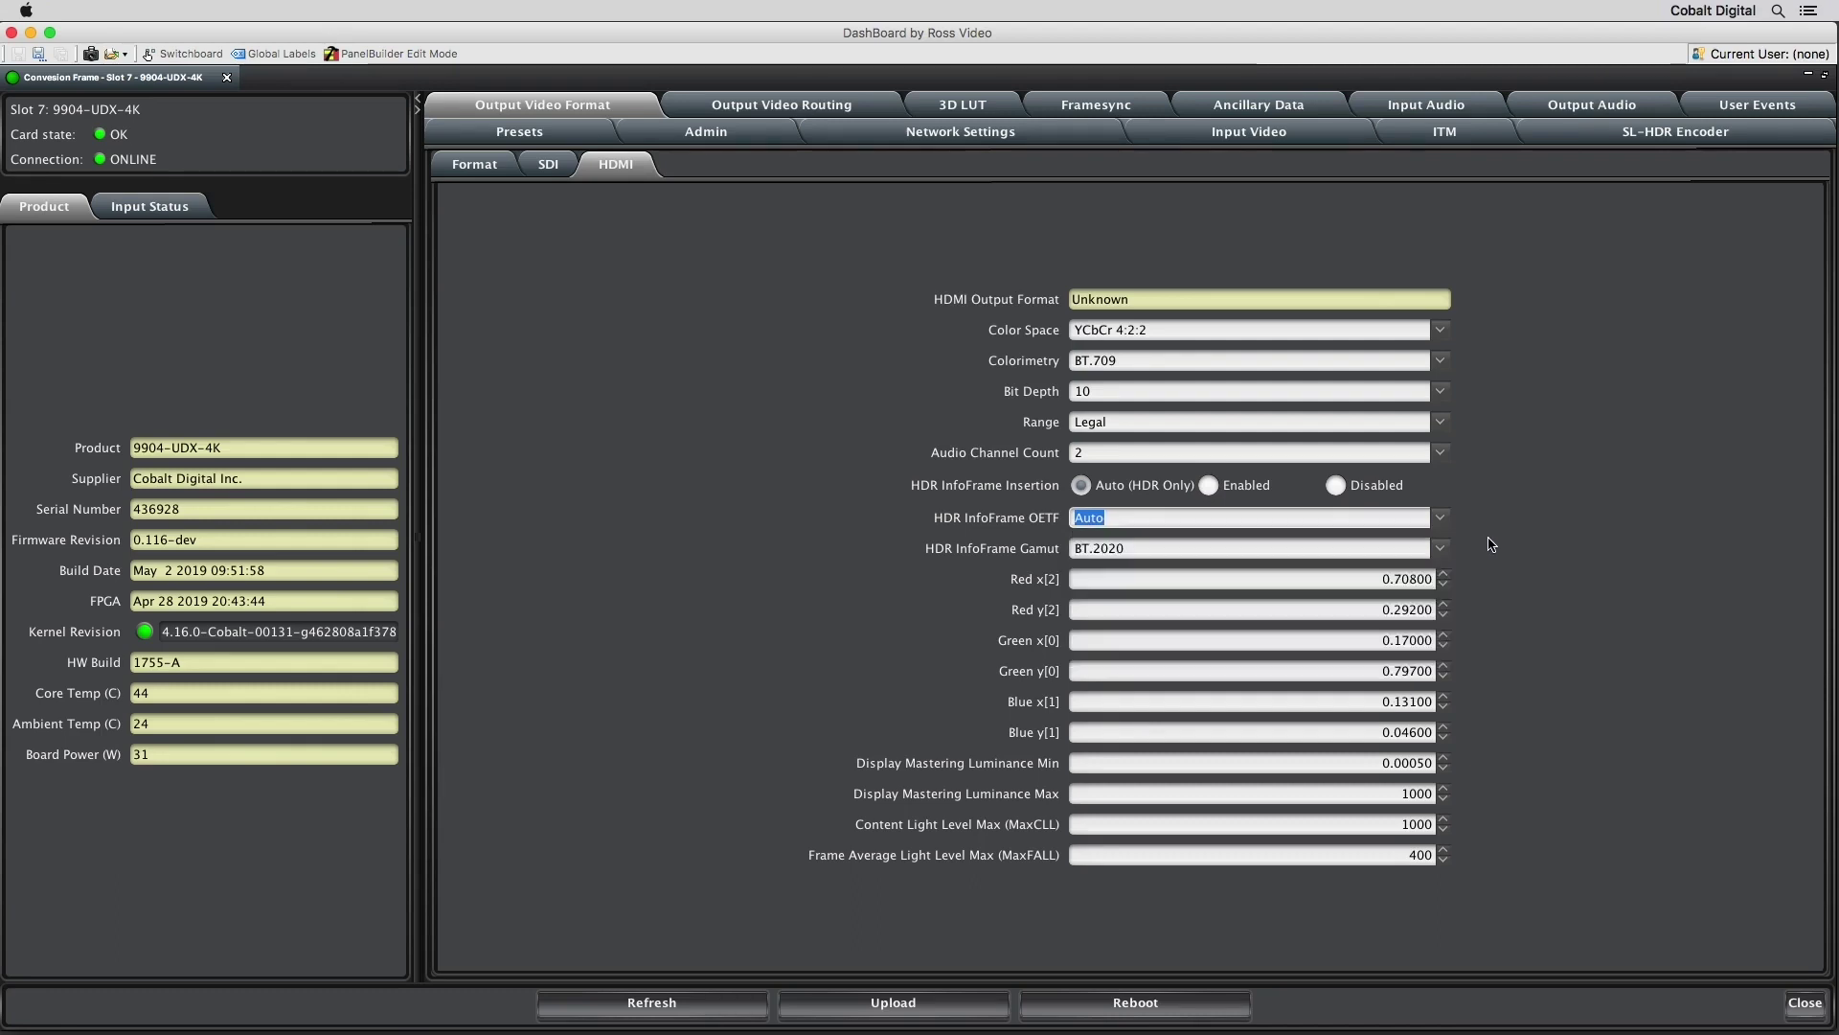
# Return to the SL-HDR Encoder settings and set the SL-HDR mode to SL-HDR2, comparing it with SL-HDR1
pyautogui.click(1571, 139)
pyautogui.click(1099, 361)
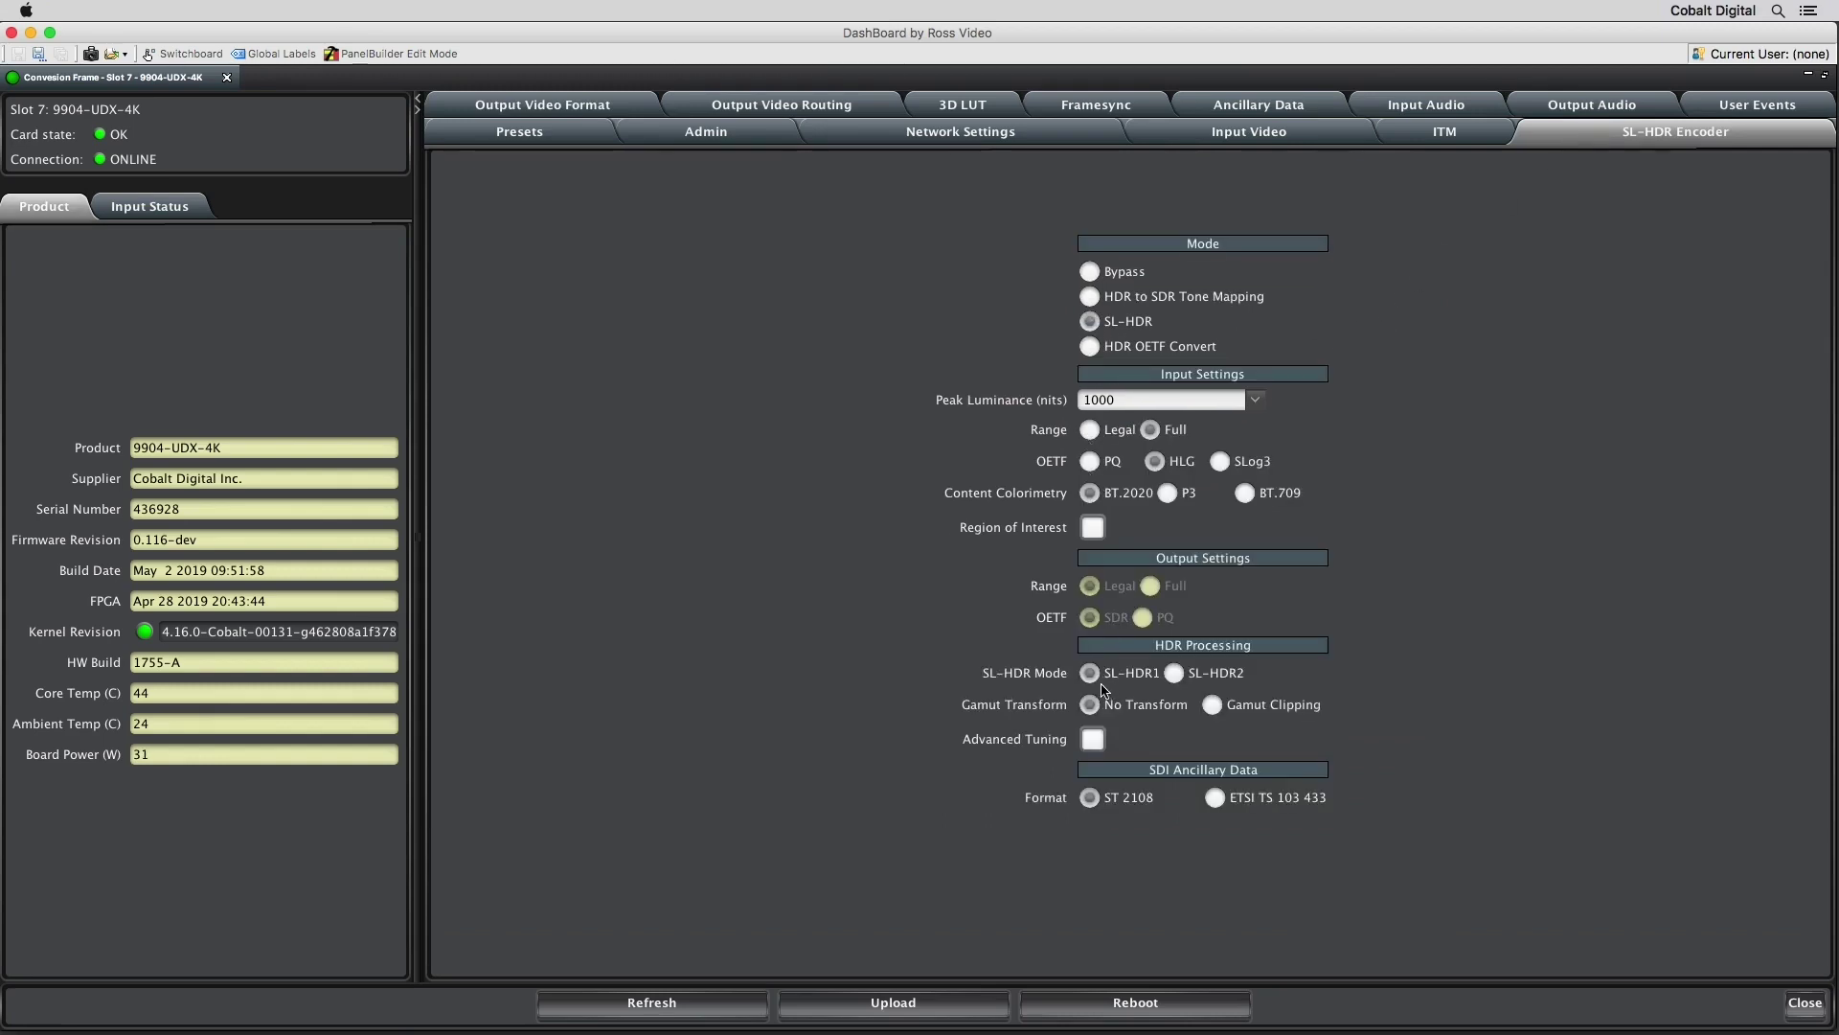
pyautogui.click(1175, 672)
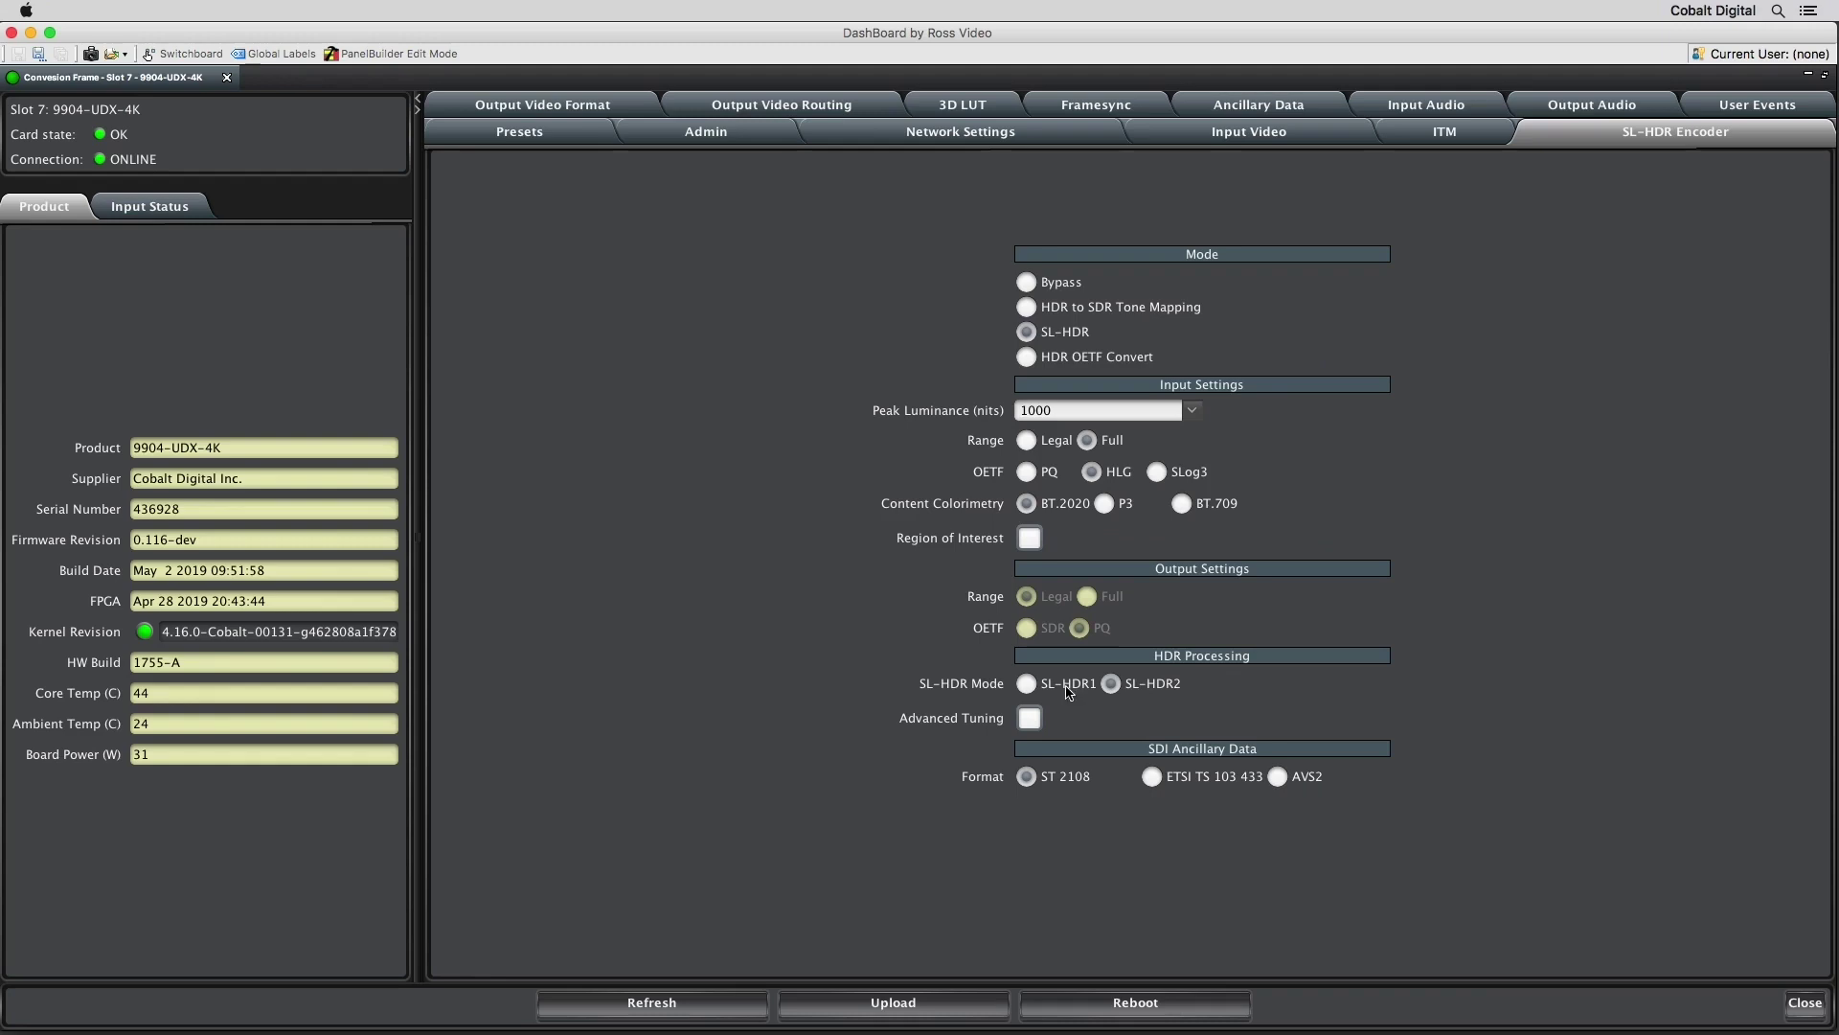
pyautogui.click(1026, 683)
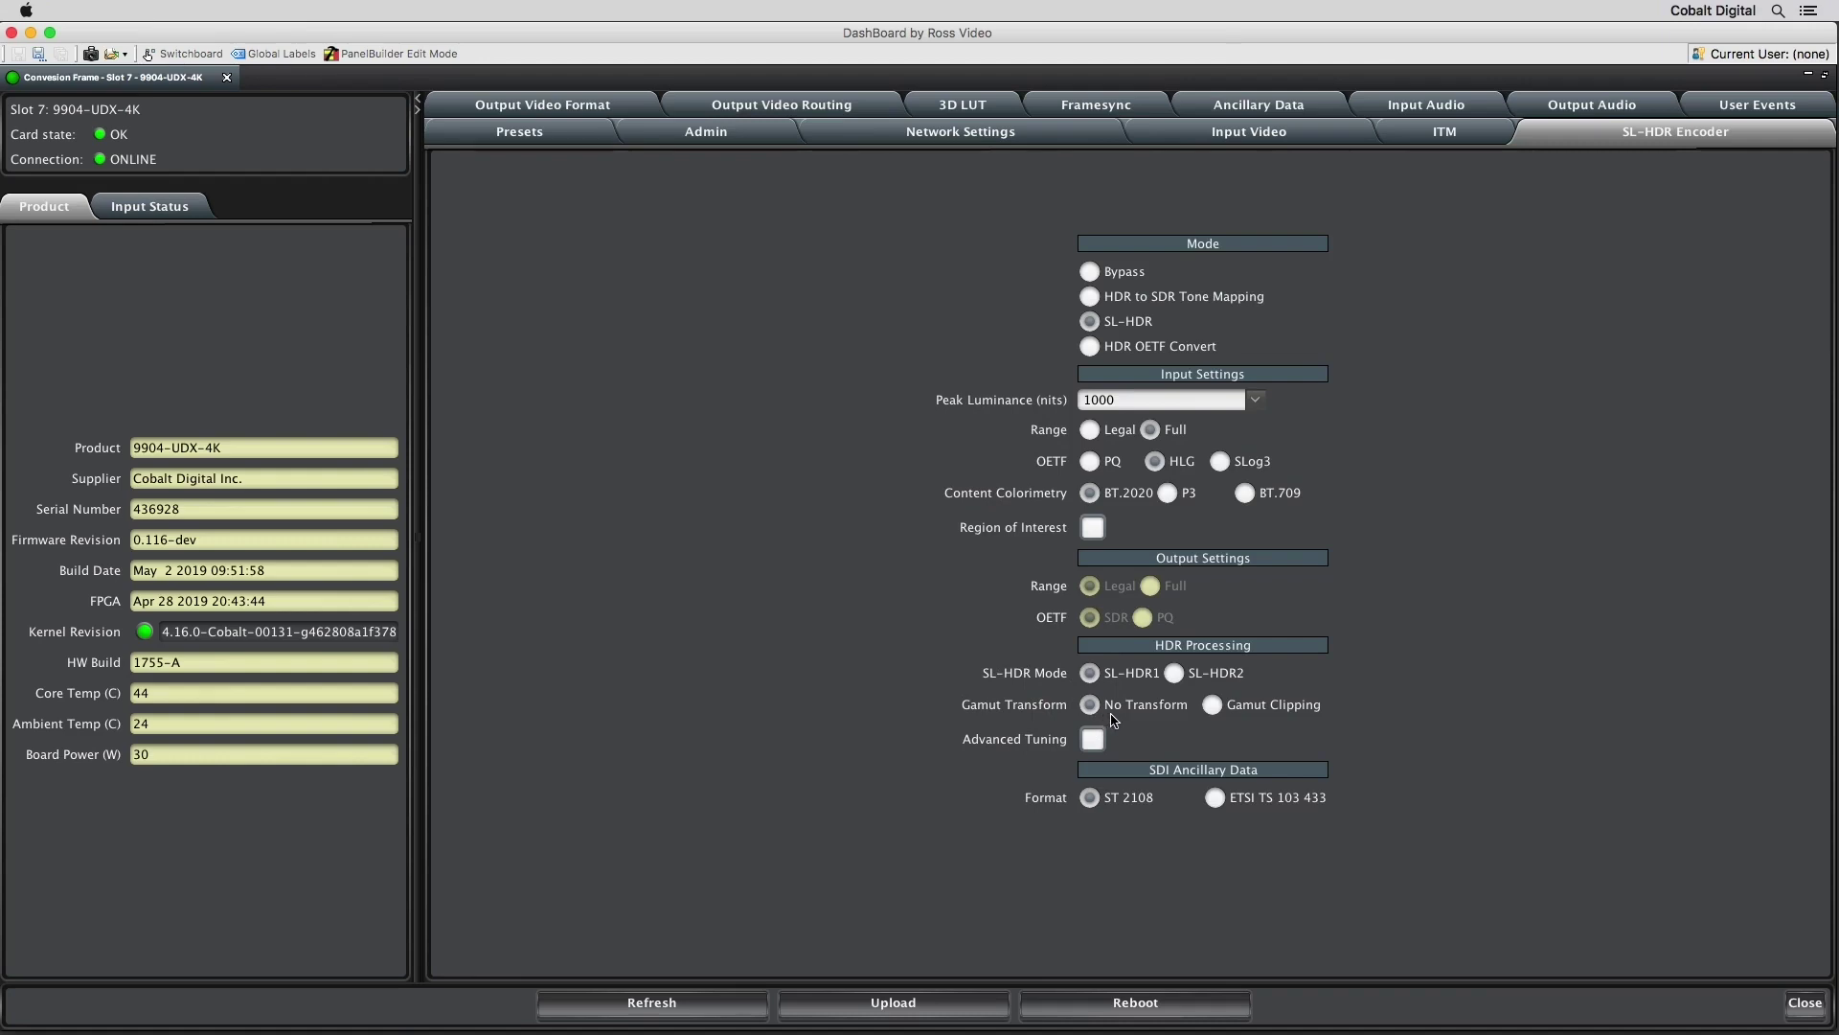
pyautogui.click(1173, 675)
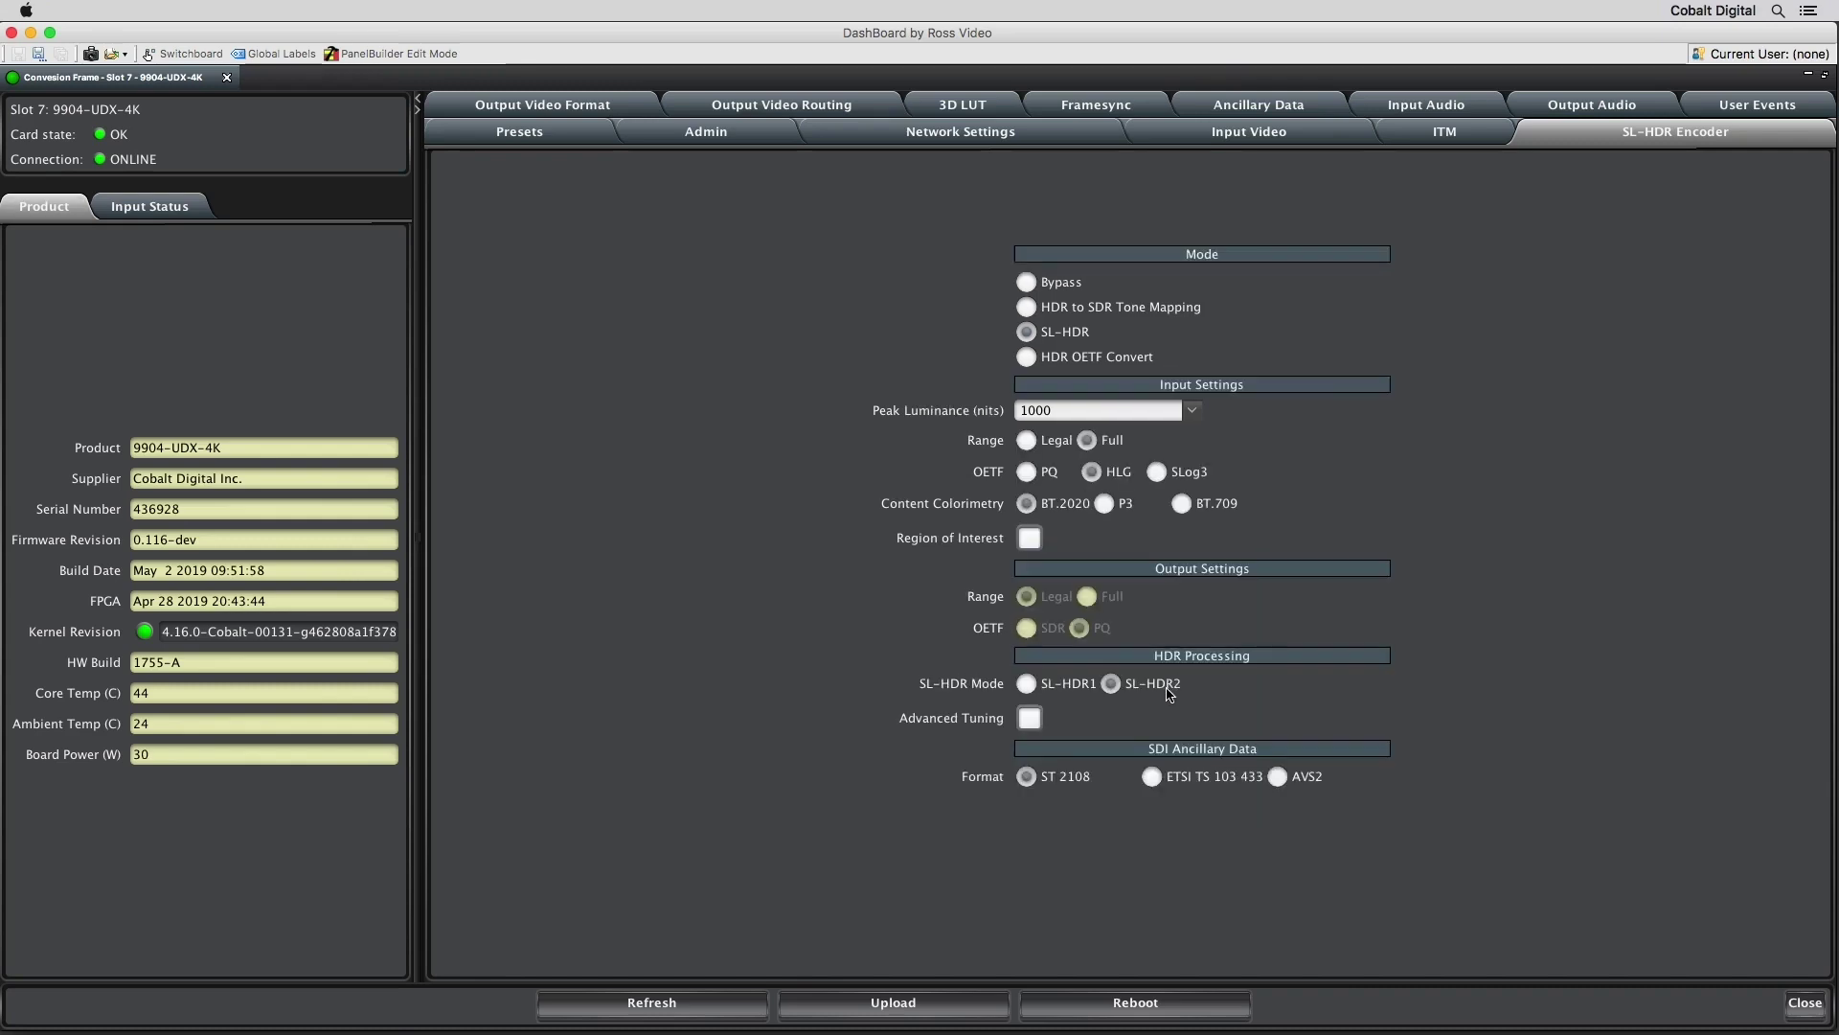